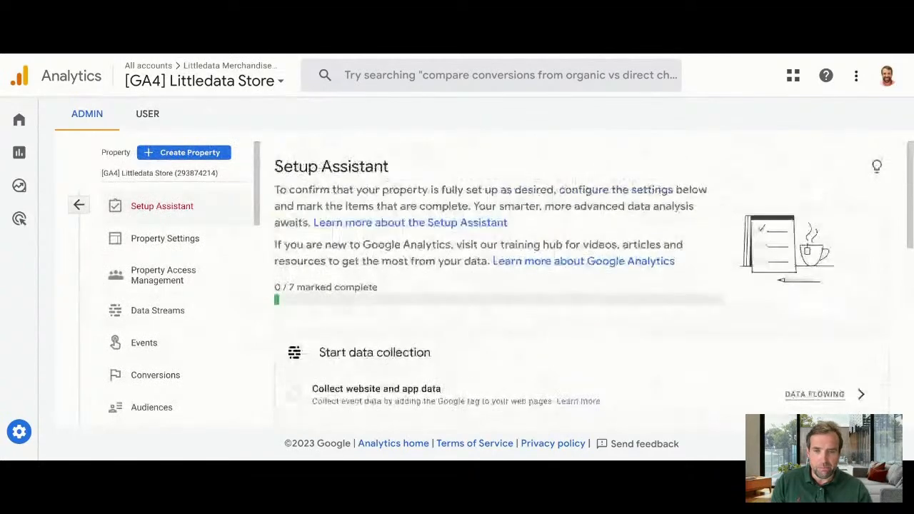
# Review the Setup Assistant checklist for the GA4 property, from data collection down to the Google Ads linking items
pyautogui.scroll(-2, 499, 336)
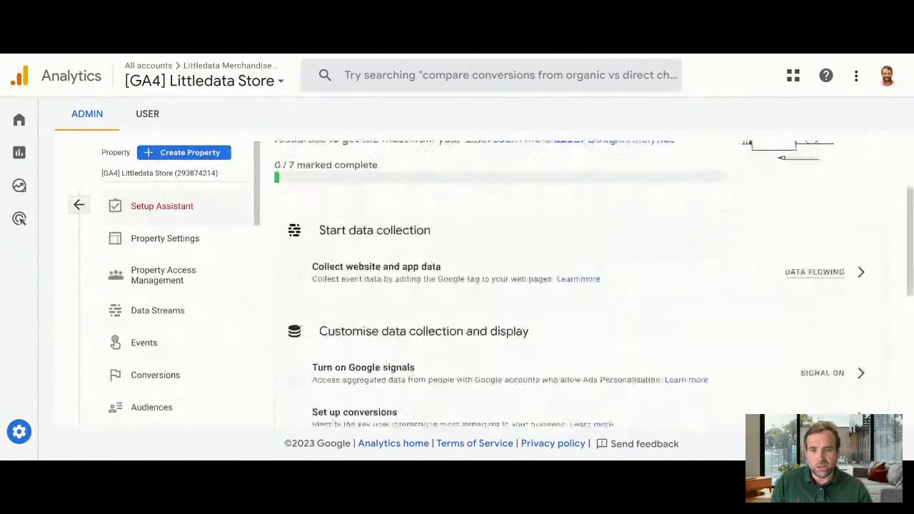
pyautogui.scroll(-3, 498, 336)
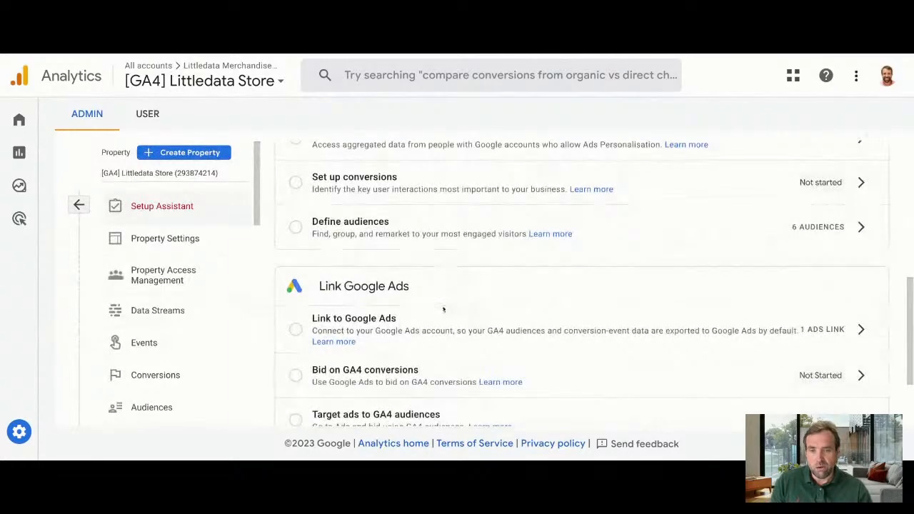
pyautogui.scroll(-2, 443, 309)
pyautogui.scroll(7, 444, 309)
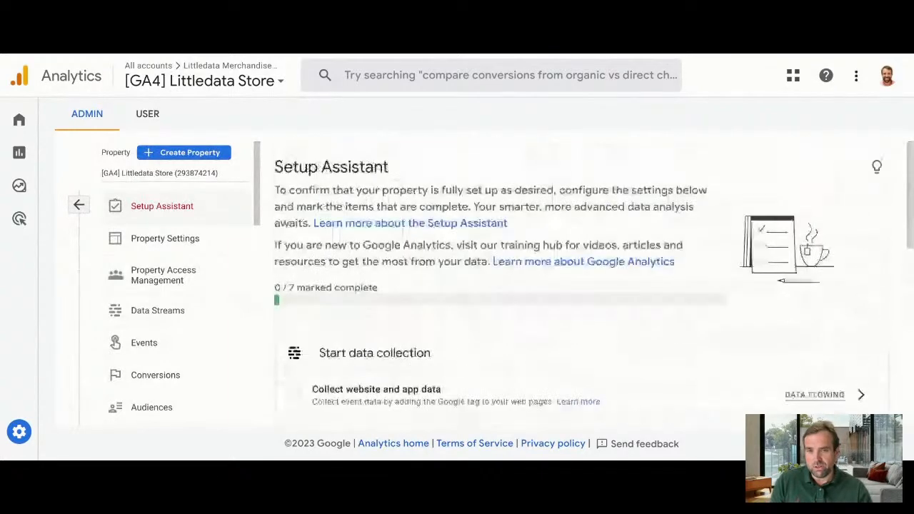
pyautogui.scroll(-1, 444, 310)
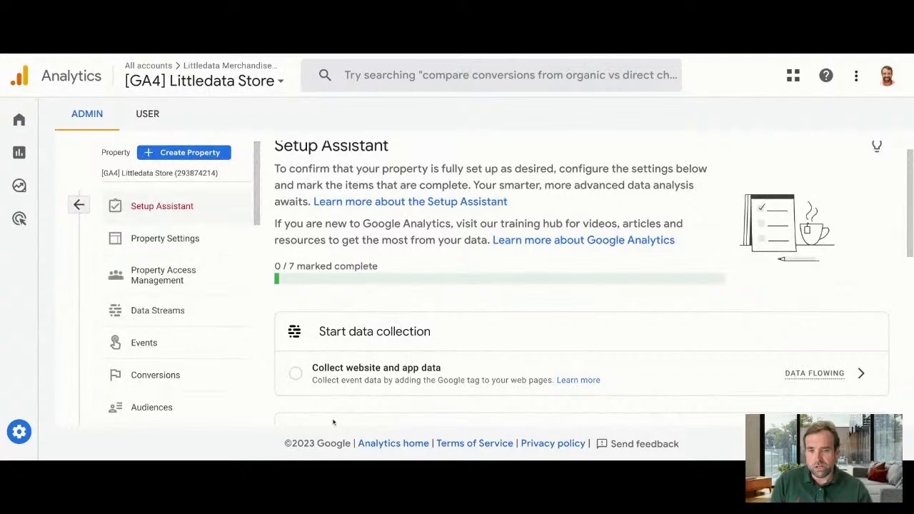
# Open the property settings and bring up the industry, reporting time zone and currency details
pyautogui.click(161, 241)
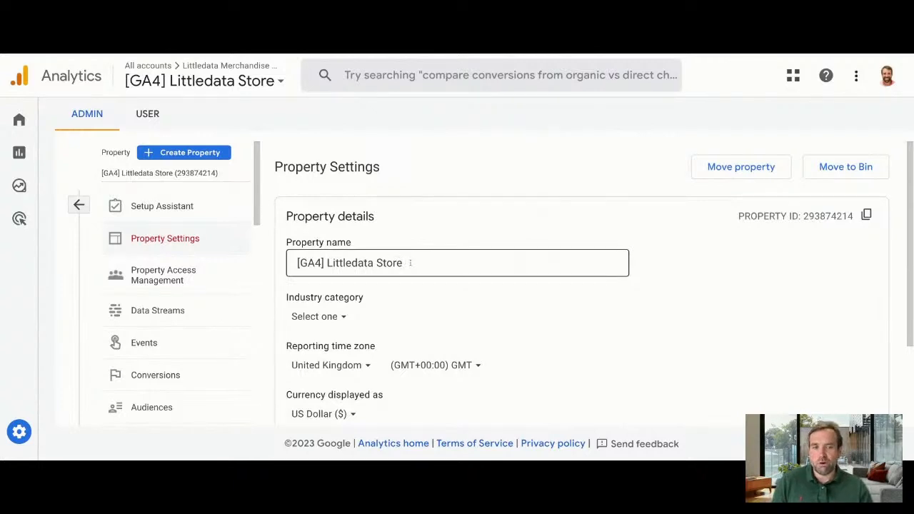
pyautogui.scroll(-2, 411, 263)
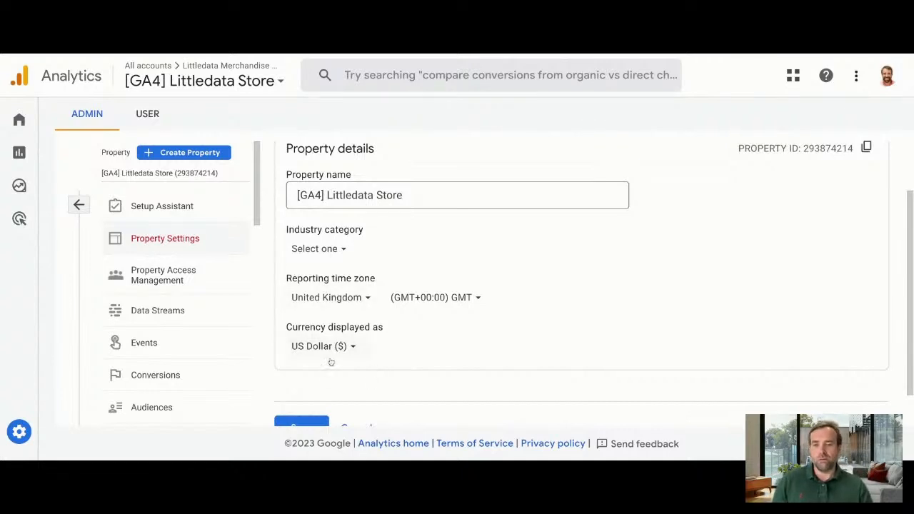
# Set the reporting time zone country to United States and check the available time zone and currency choices
pyautogui.click(364, 298)
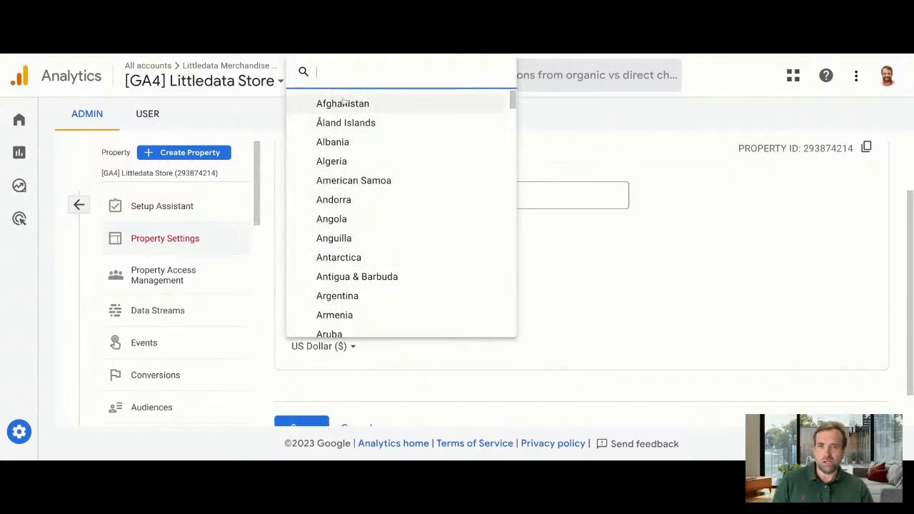
pyautogui.write('unite')
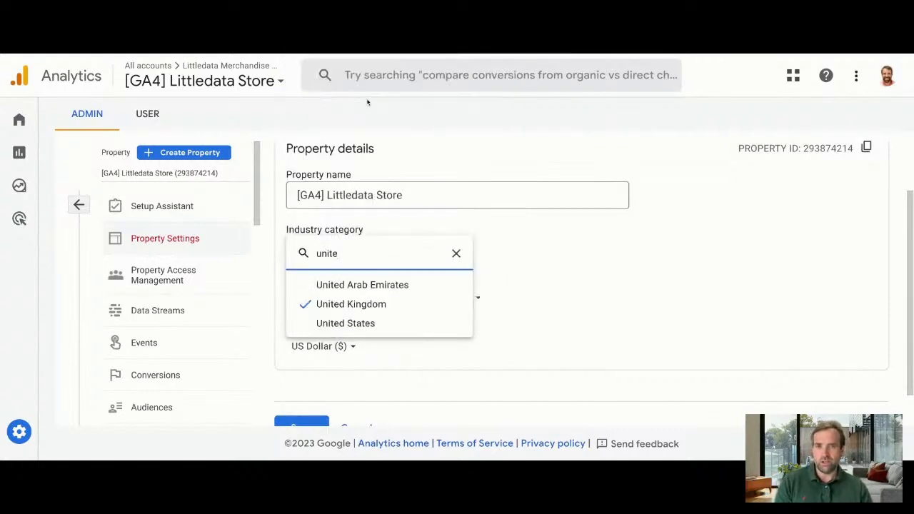
pyautogui.click(369, 325)
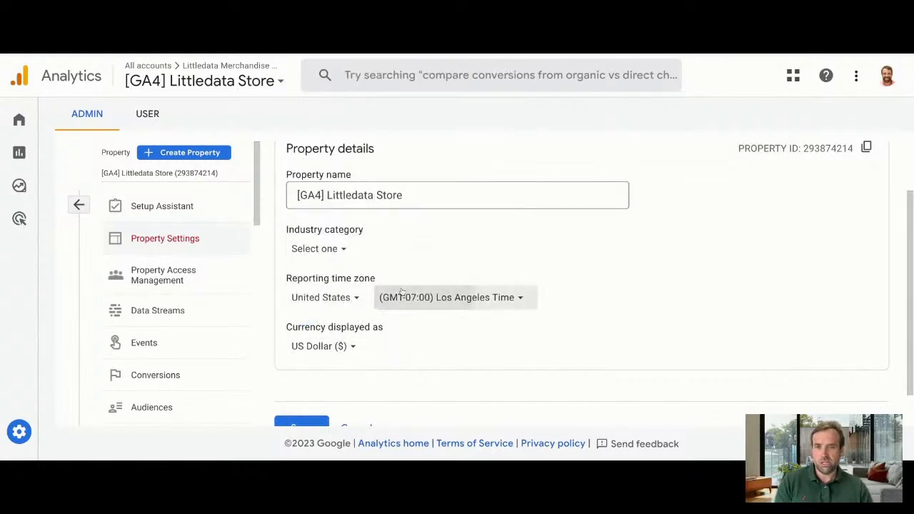
pyautogui.click(402, 294)
pyautogui.click(722, 301)
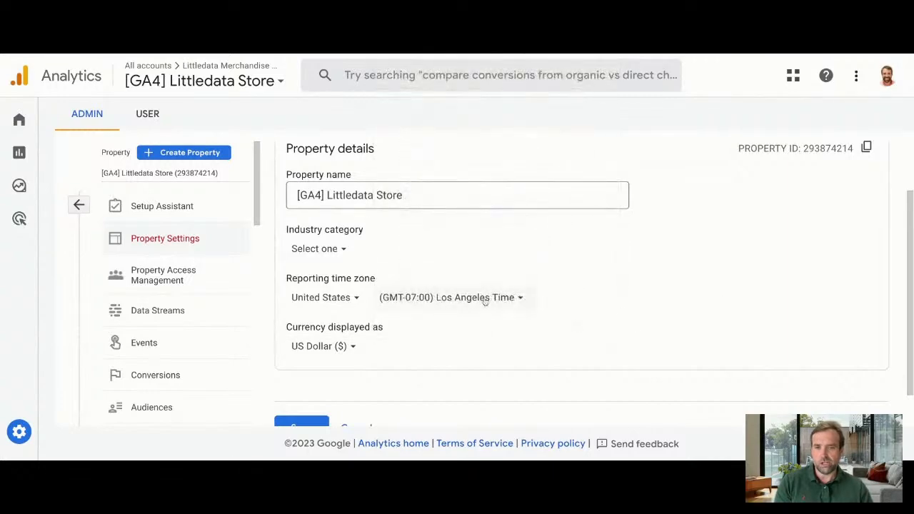
pyautogui.click(306, 352)
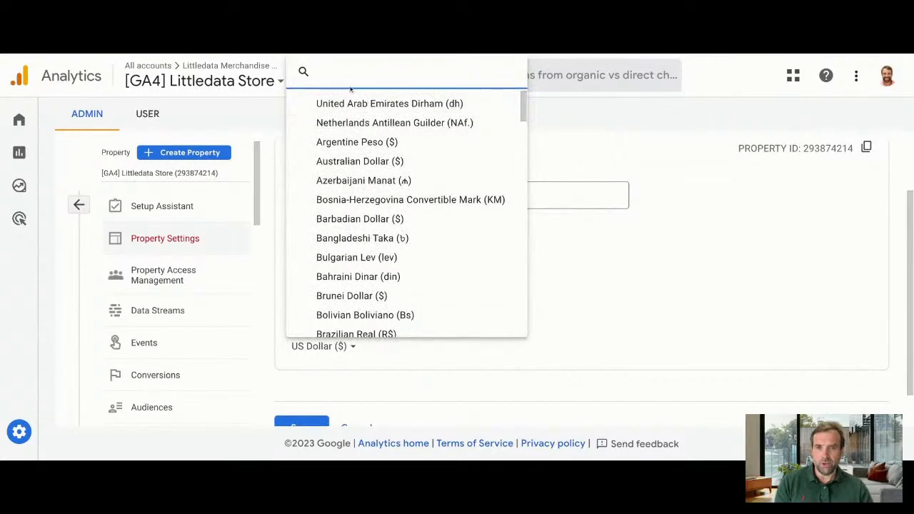
pyautogui.click(476, 340)
# Set the reporting time zone country back to United Kingdom
pyautogui.click(325, 299)
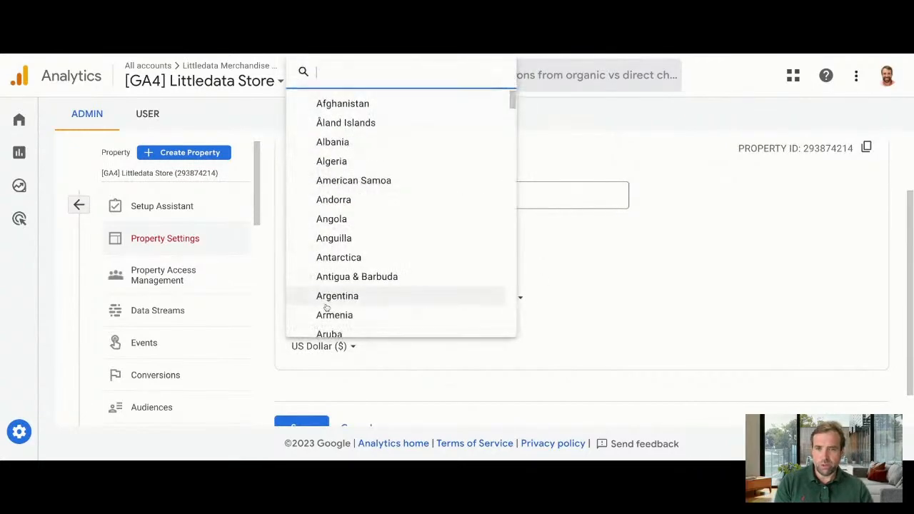
pyautogui.write('unit')
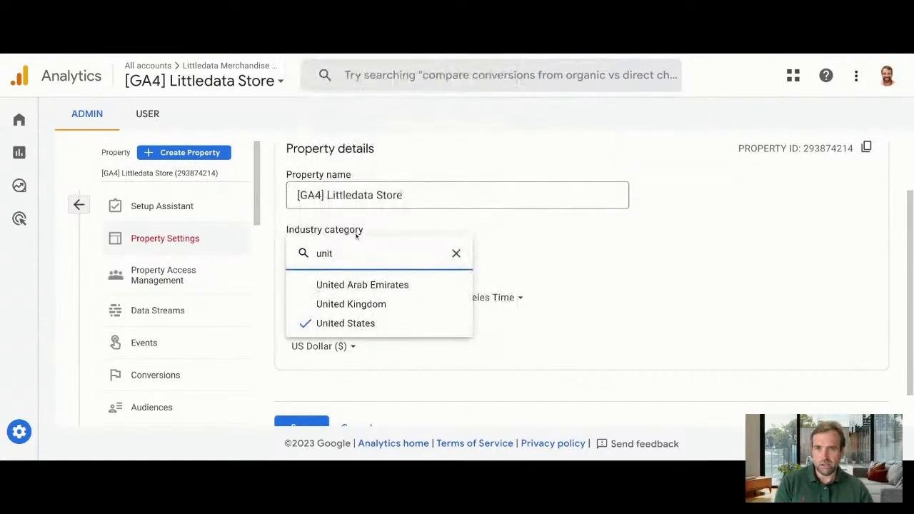
pyautogui.click(361, 303)
# Set the property's displayed currency to British Pound (£) and save the property settings
pyautogui.click(334, 345)
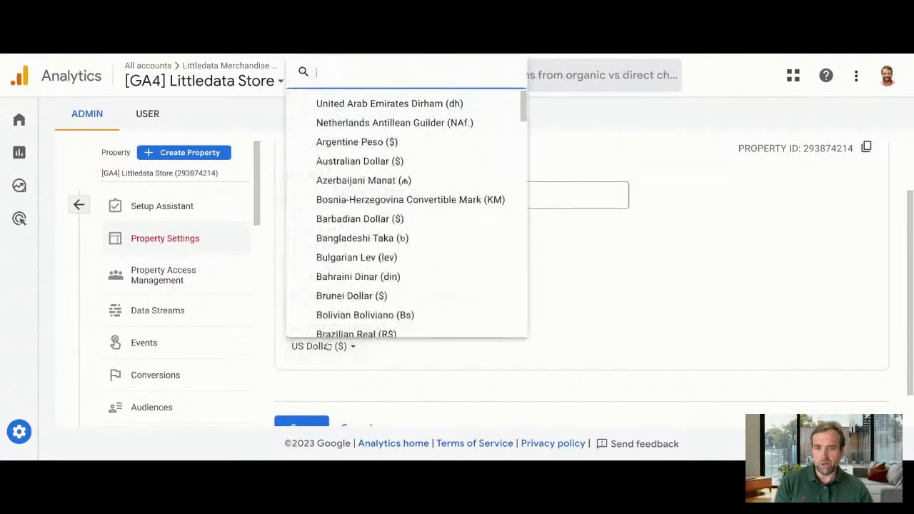
pyautogui.write('gb')
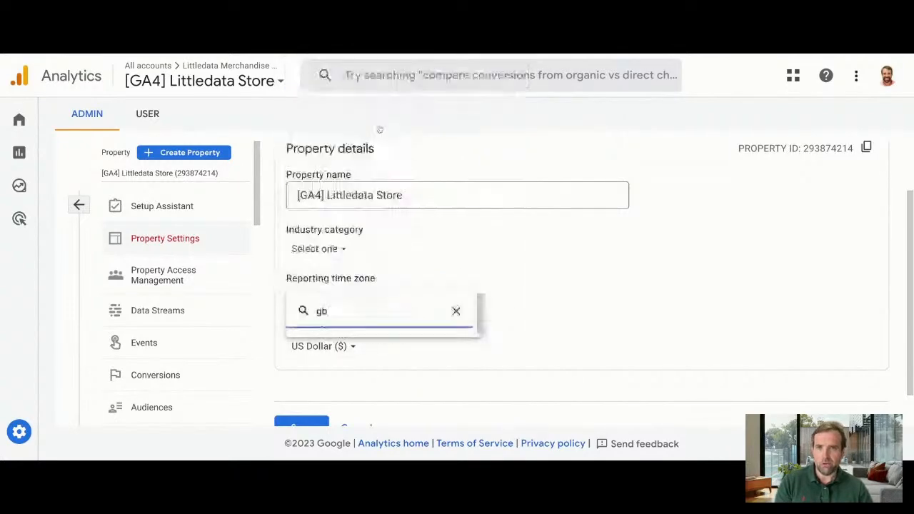
pyautogui.press('BackSpace')
pyautogui.press('BackSpace')
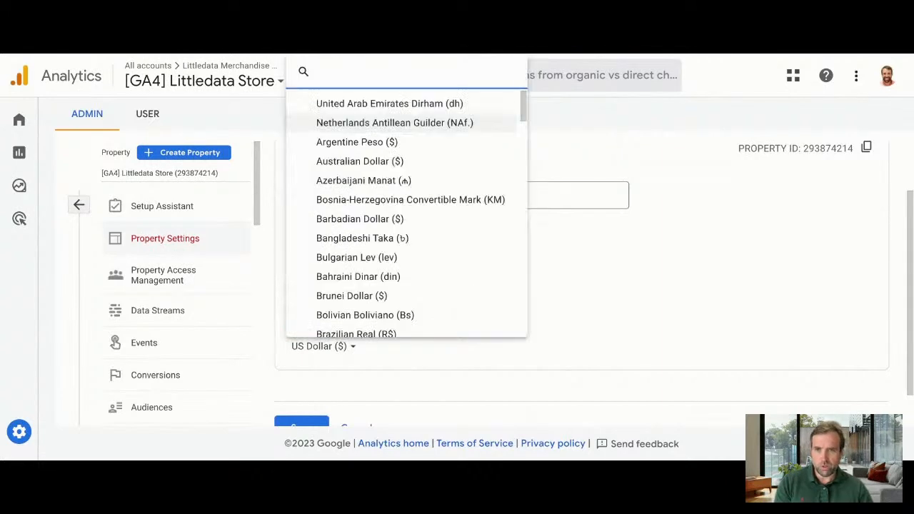
pyautogui.write('poun')
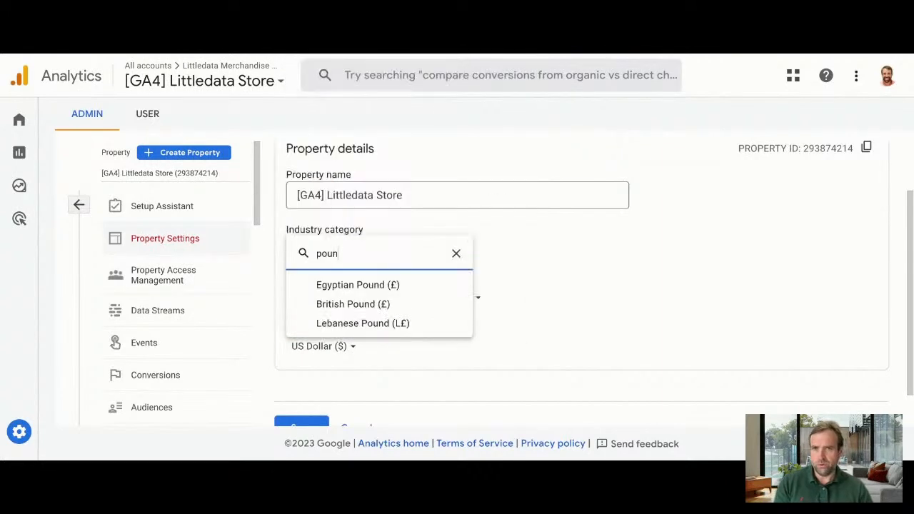
pyautogui.click(362, 306)
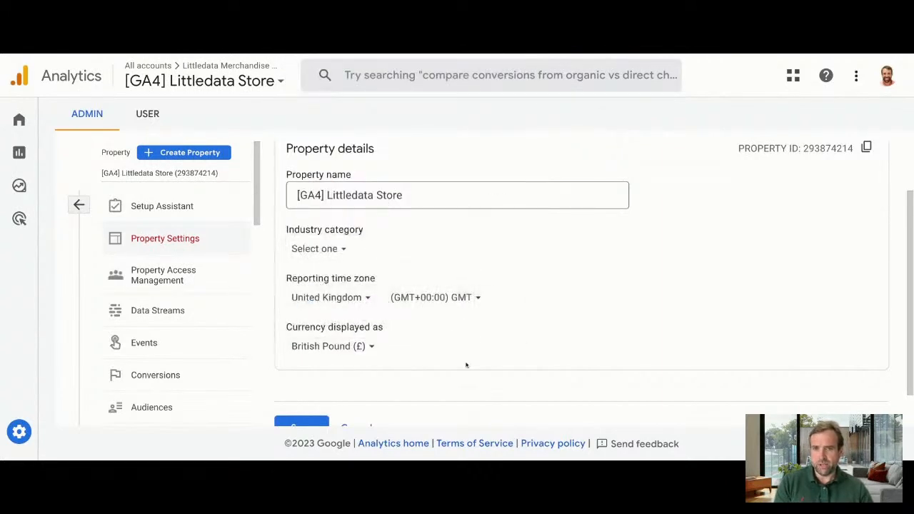
pyautogui.scroll(-1, 375, 312)
pyautogui.click(307, 390)
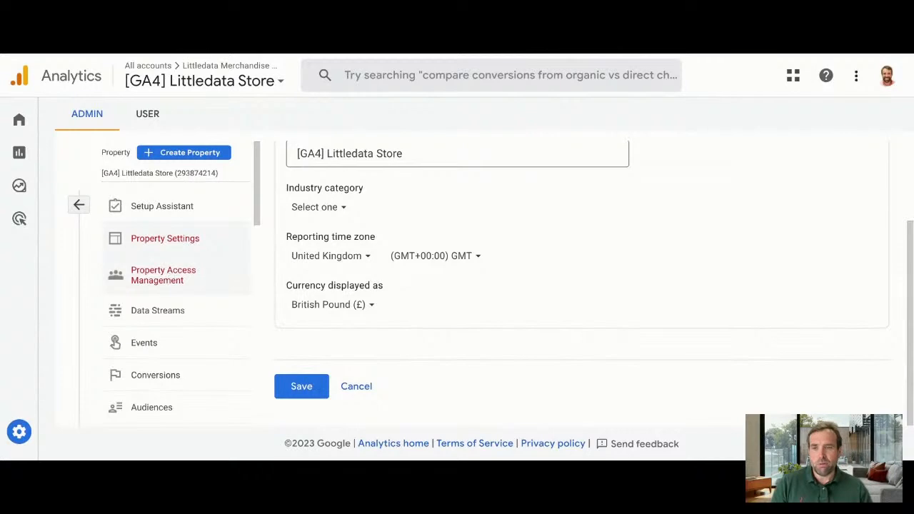
# Review the users and roles in the property access management list, and close it
pyautogui.click(163, 275)
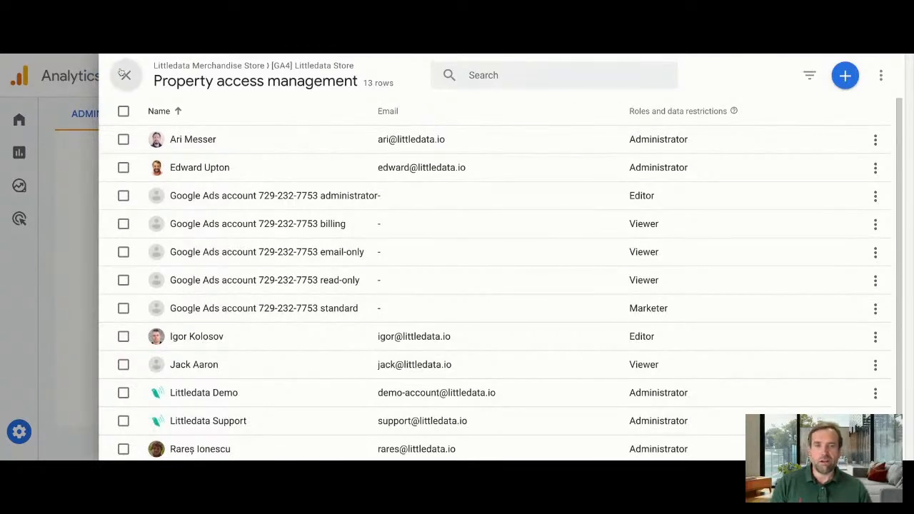
pyautogui.click(124, 74)
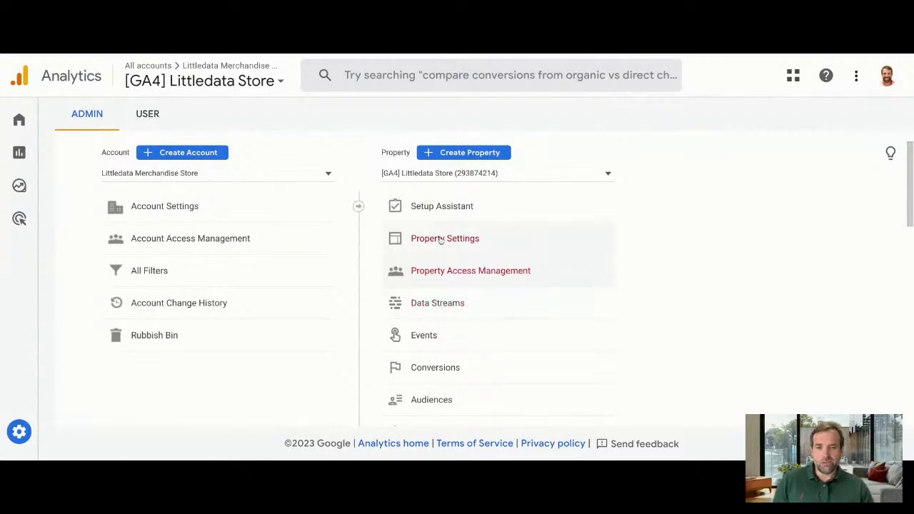
# Review the property's data streams, filtering them to iOS and back to all platforms
pyautogui.click(435, 312)
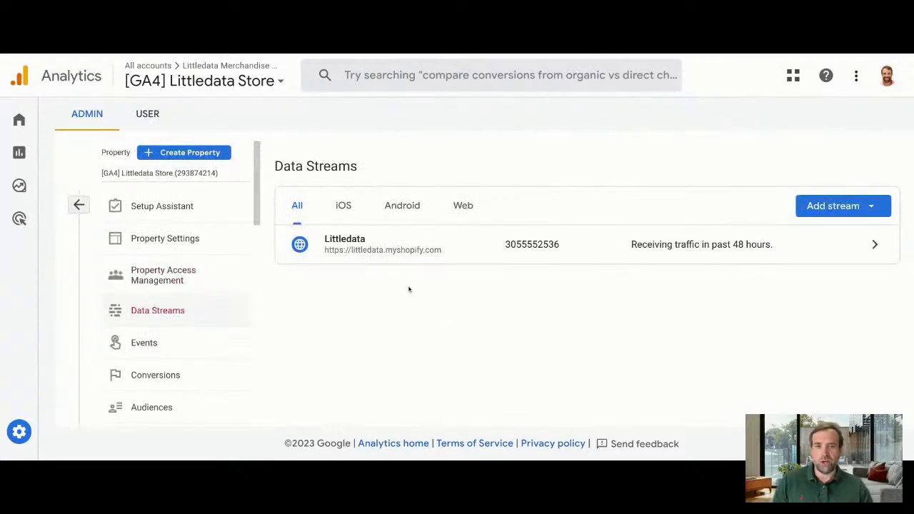
pyautogui.click(340, 207)
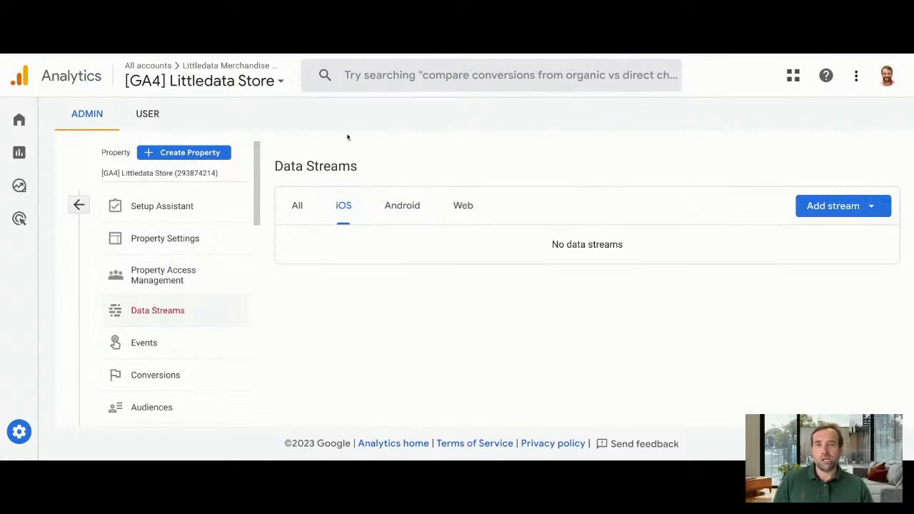
pyautogui.click(296, 207)
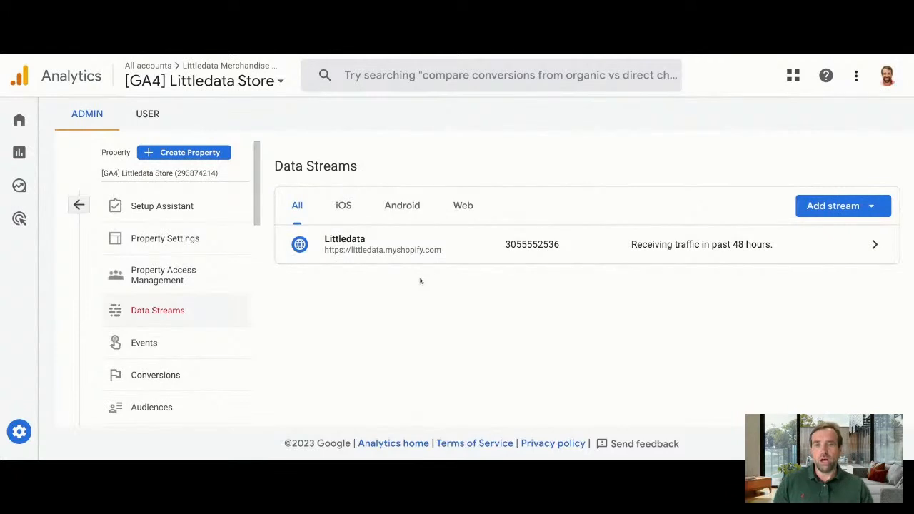
# Open the property's events and dismiss the notice about custom definitions
pyautogui.click(158, 343)
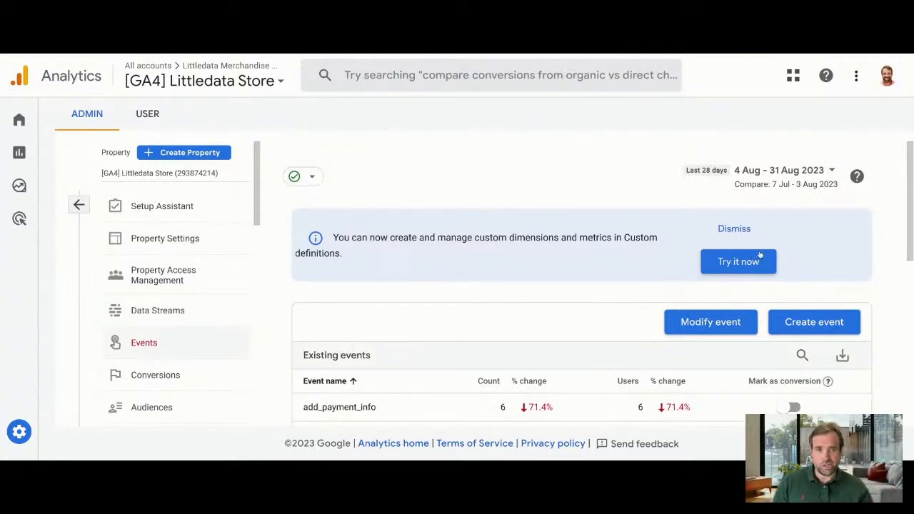
pyautogui.click(739, 230)
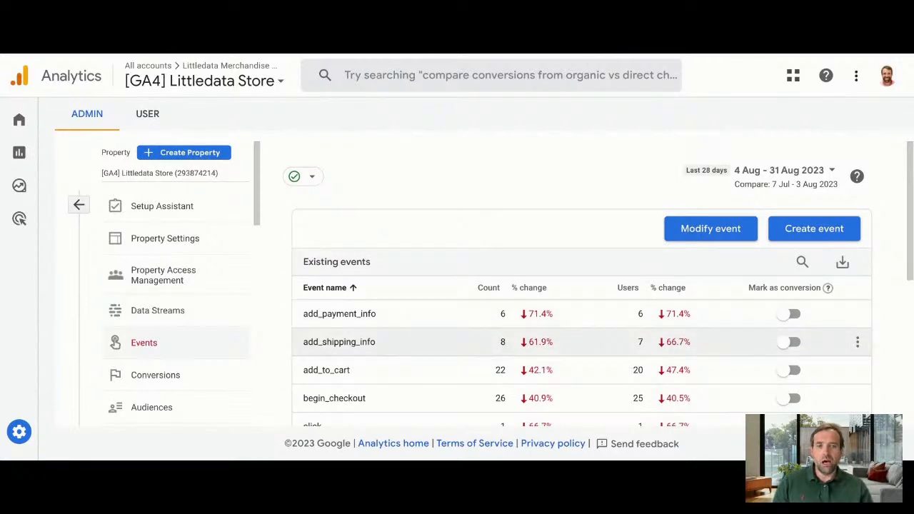
# Mark the begin_checkout event as a conversion and unmark it again
pyautogui.scroll(-3, 511, 348)
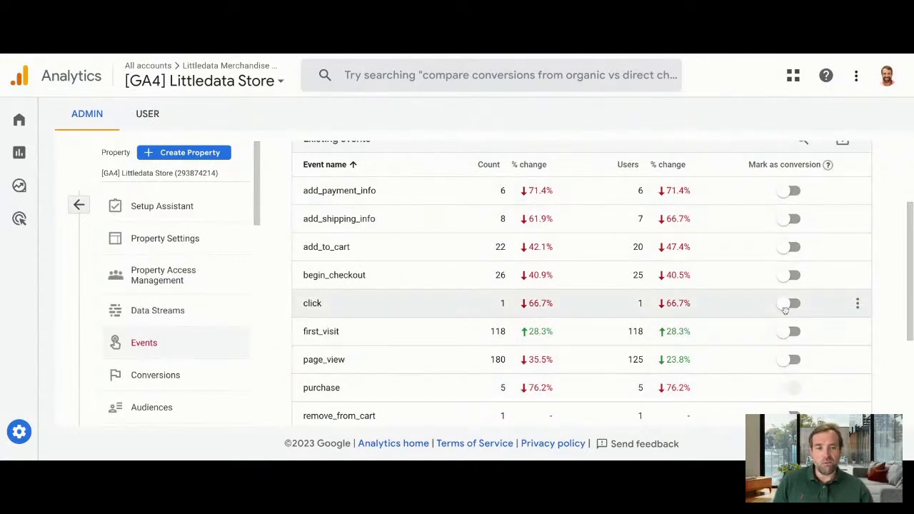
pyautogui.click(786, 276)
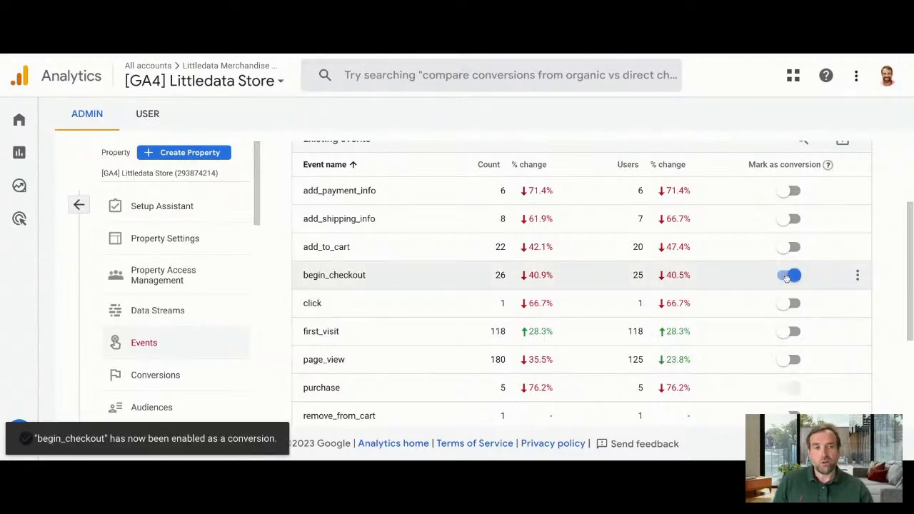
pyautogui.click(788, 276)
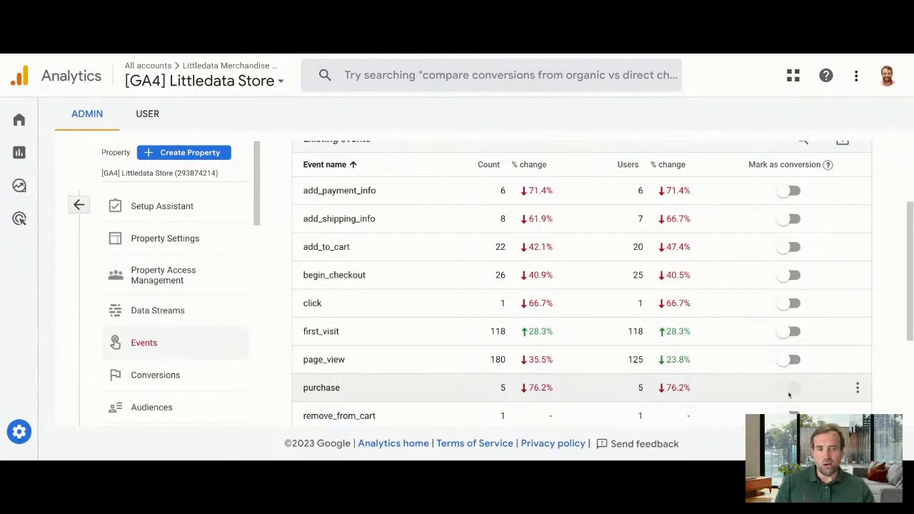
# Review the remaining existing events and open the list of conversion events
pyautogui.scroll(-3, 789, 395)
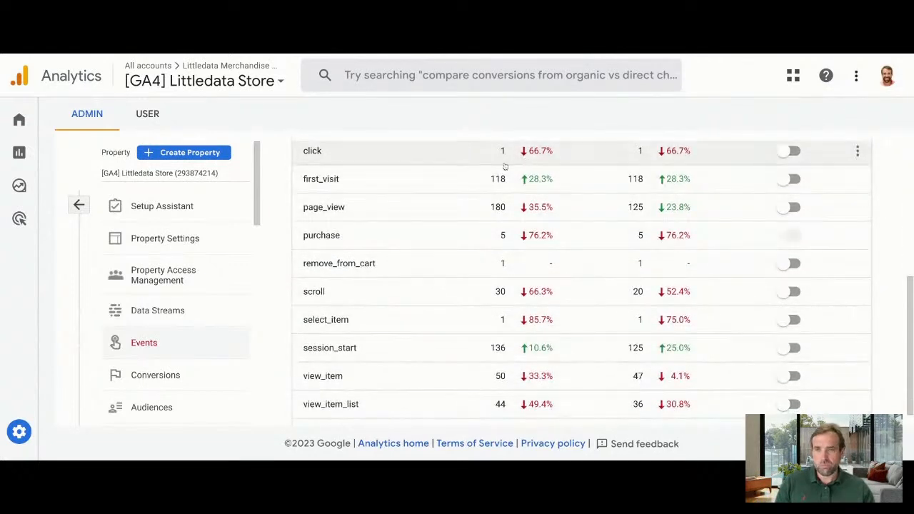
pyautogui.click(179, 388)
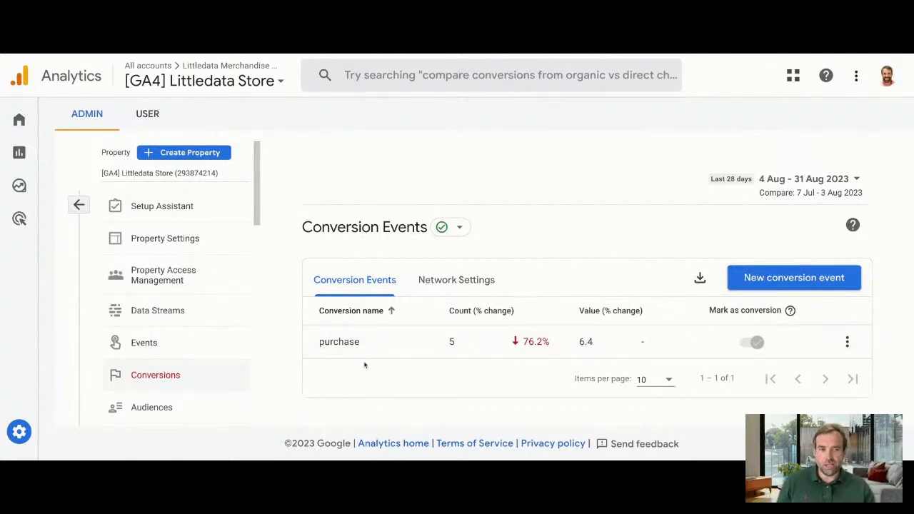
# Open the property's audiences and review the defined audiences
pyautogui.scroll(-1, 161, 375)
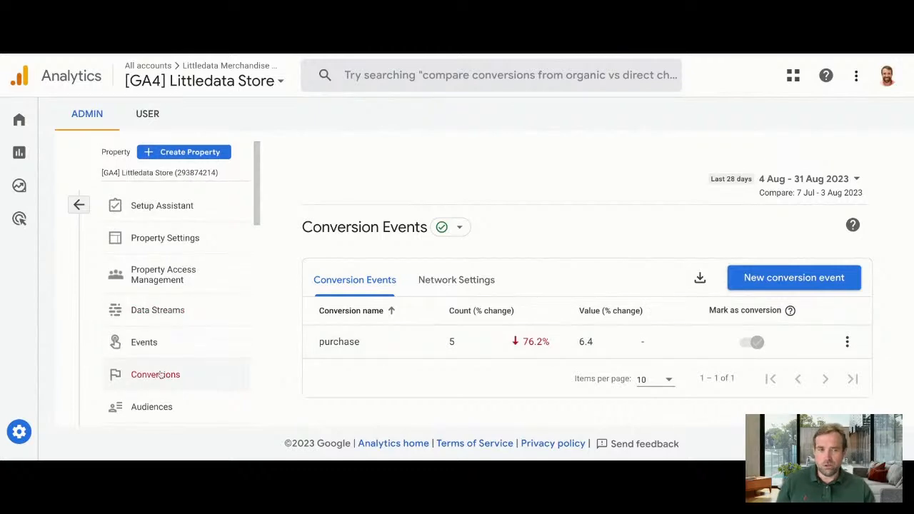
pyautogui.scroll(-2, 161, 375)
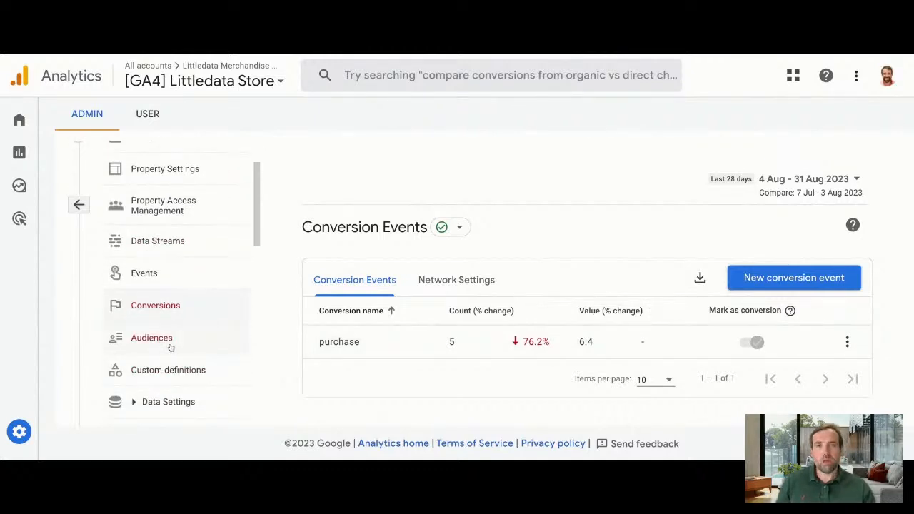
pyautogui.click(171, 347)
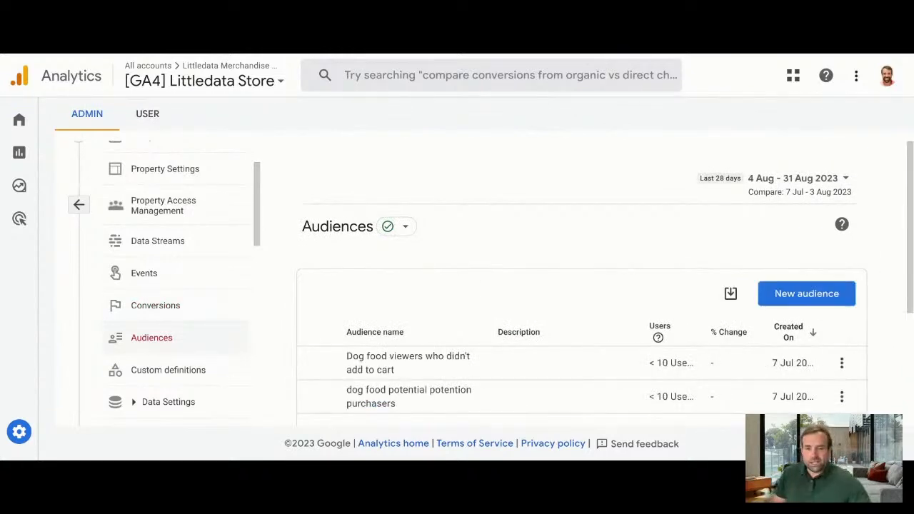
pyautogui.scroll(-1, 582, 300)
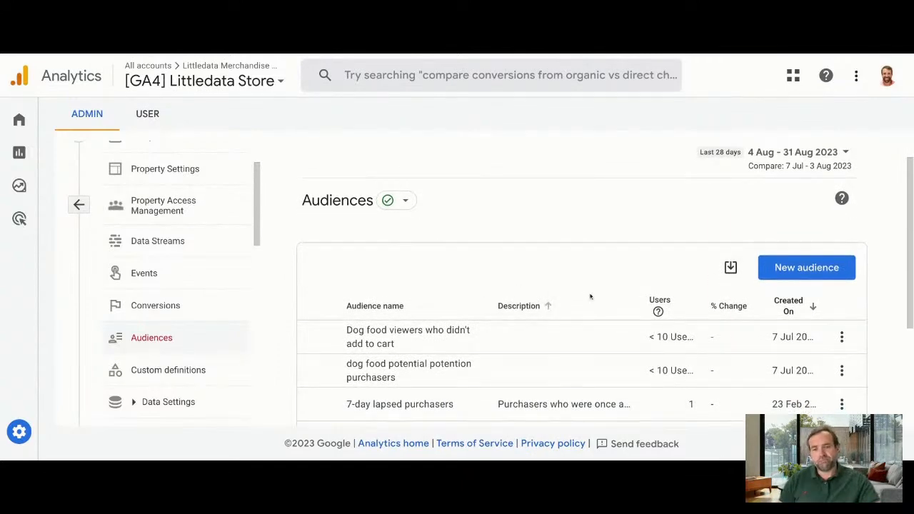
# Open the property's custom definitions and review the existing custom dimensions with their scopes and parameters
pyautogui.click(171, 369)
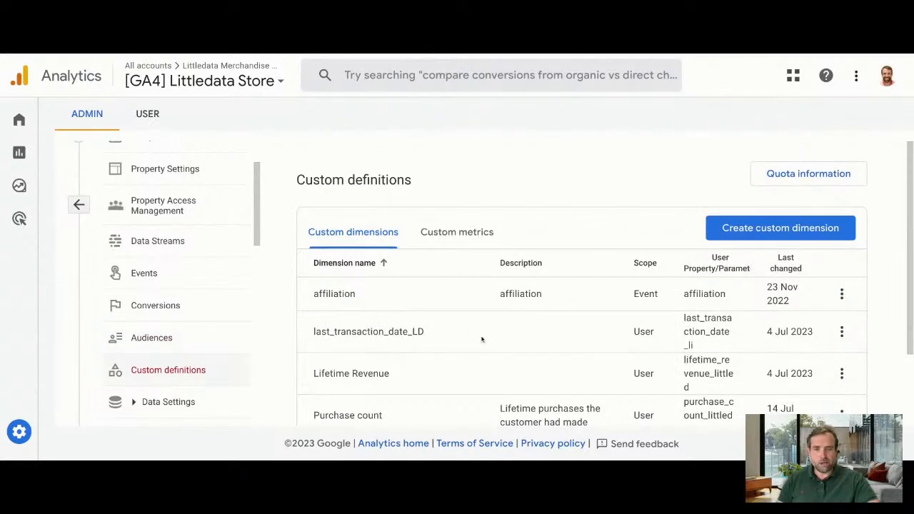
pyautogui.scroll(-3, 482, 340)
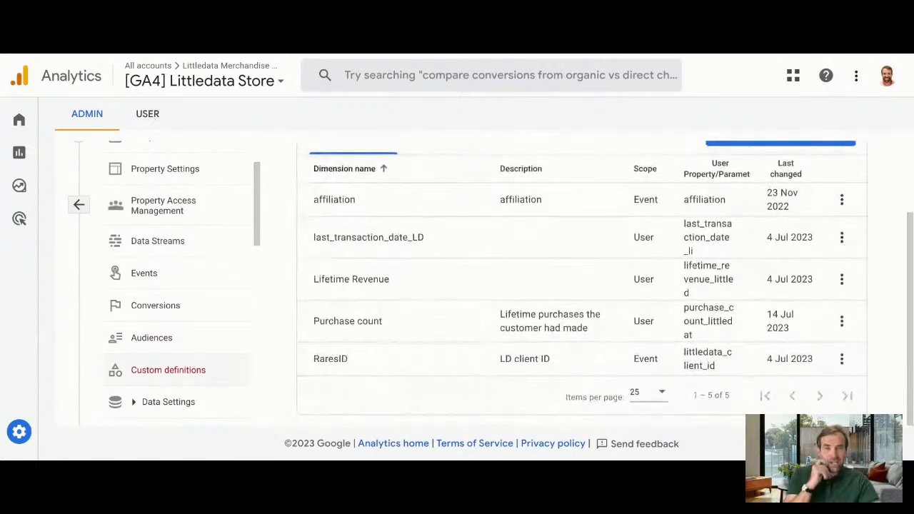
pyautogui.scroll(1, 582, 286)
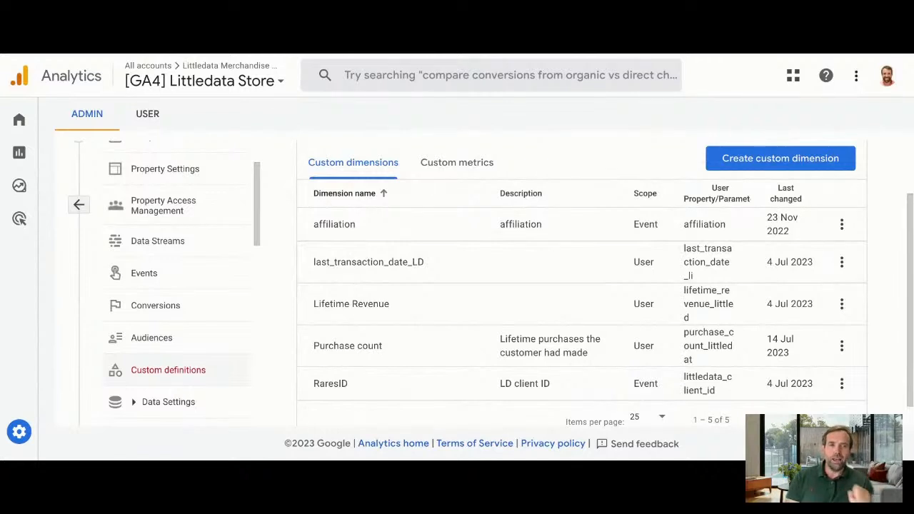
pyautogui.scroll(2, 740, 229)
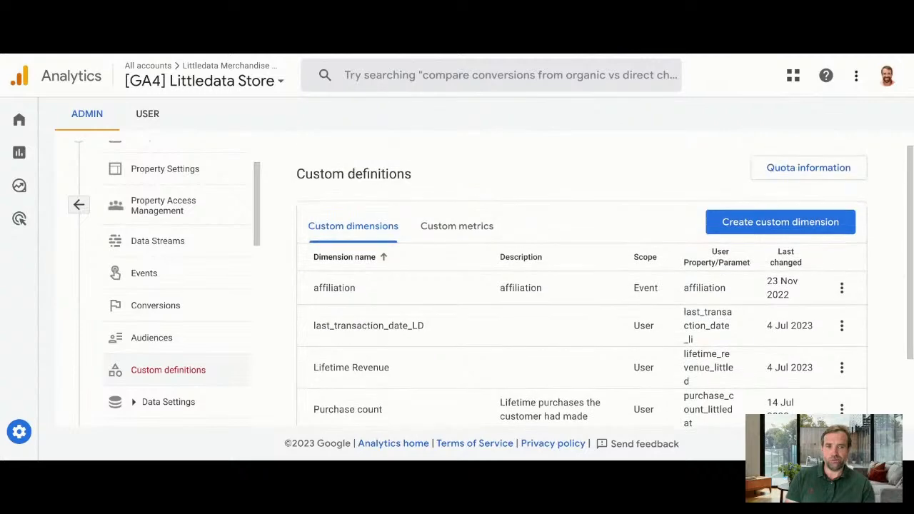
# Check the quota information for user-, event- and item-scoped custom dimensions, and close it again
pyautogui.click(768, 175)
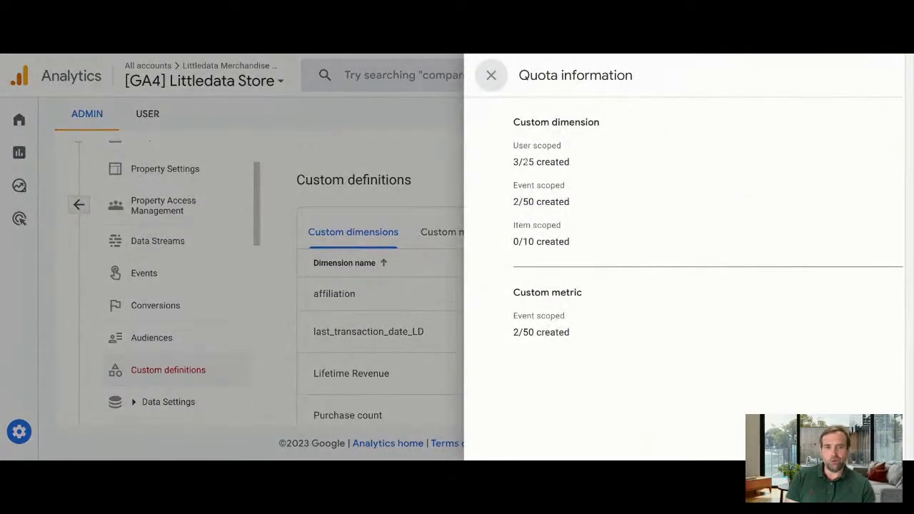
pyautogui.doubleClick(528, 163)
pyautogui.doubleClick(528, 202)
pyautogui.doubleClick(529, 242)
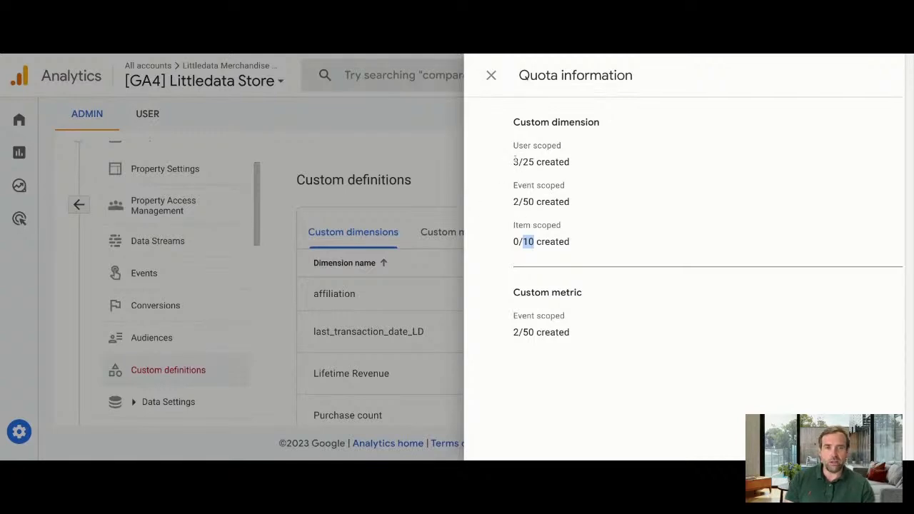
pyautogui.click(491, 75)
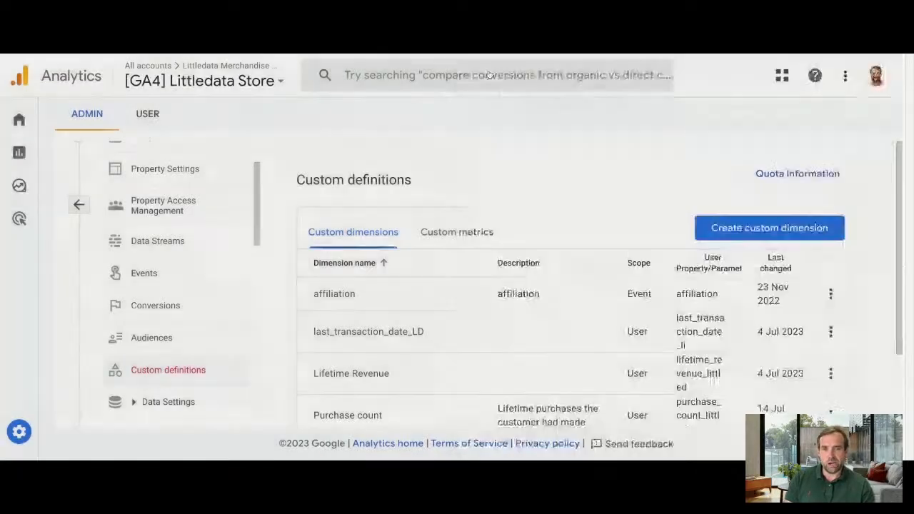
# Open the existing Lifetime Revenue custom dimension for editing, inspect its scope and user property, and close it without changes
pyautogui.scroll(-1, 612, 317)
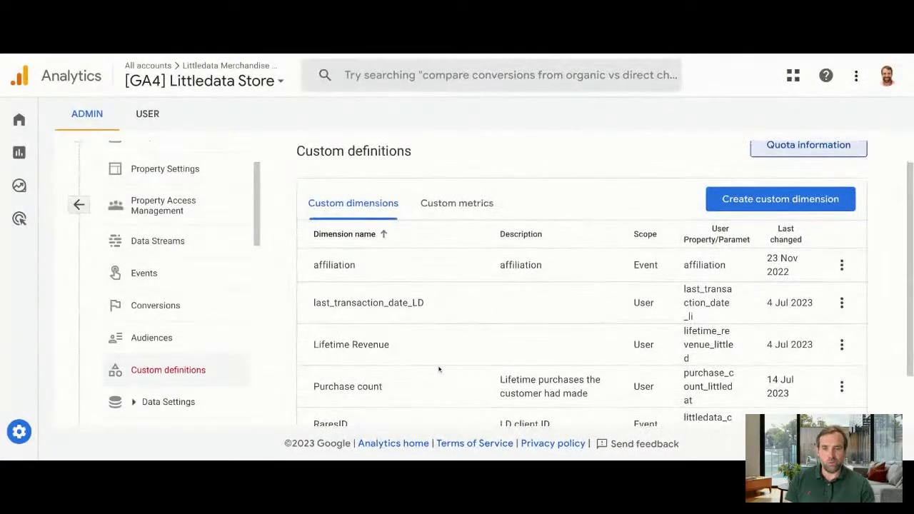
pyautogui.click(841, 344)
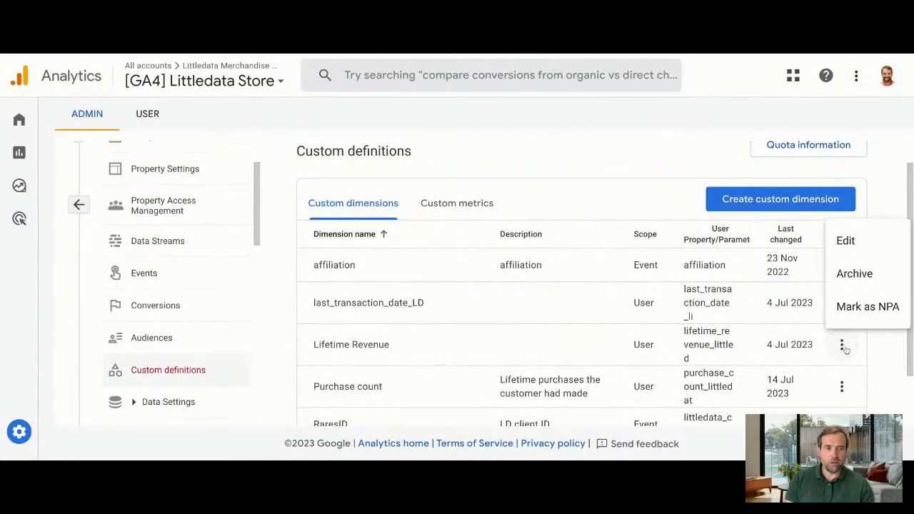
pyautogui.click(863, 247)
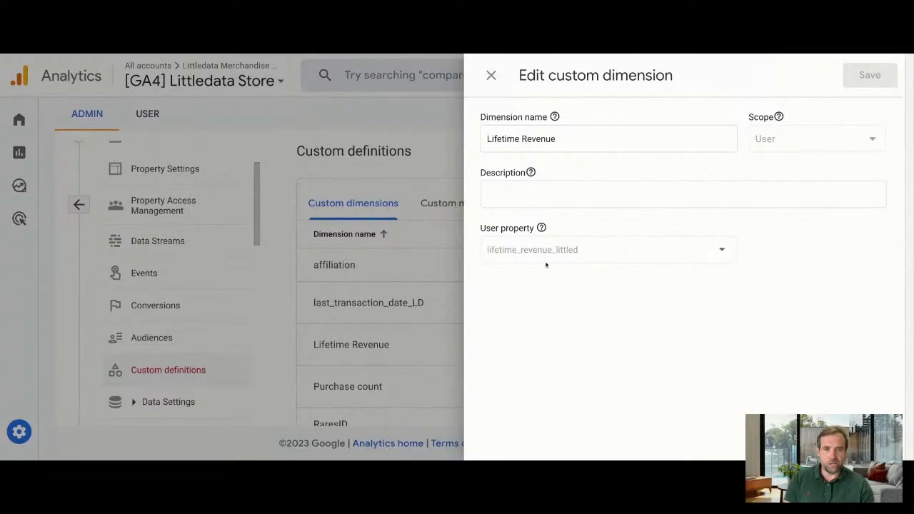
pyautogui.click(492, 75)
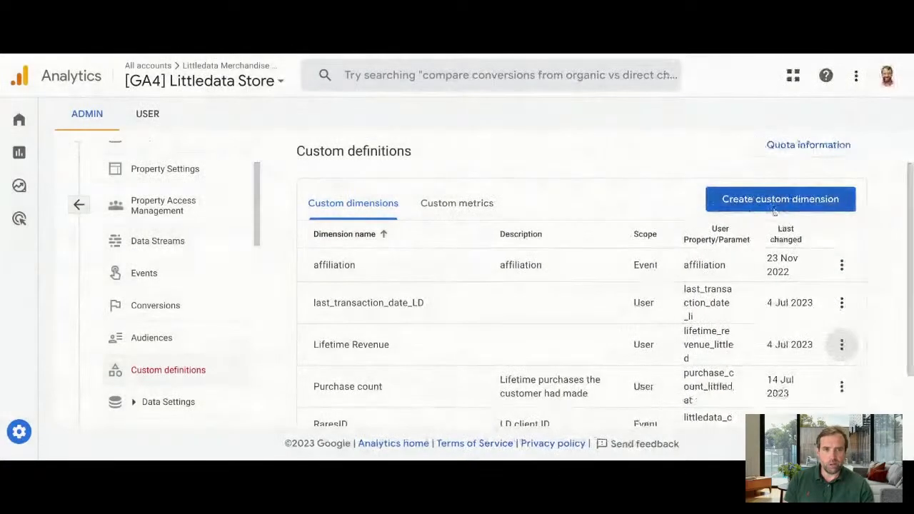
# Start a new user-scoped custom dimension named "Lifetime revenue" based on the user property lifetime_revenue_ld
pyautogui.click(775, 205)
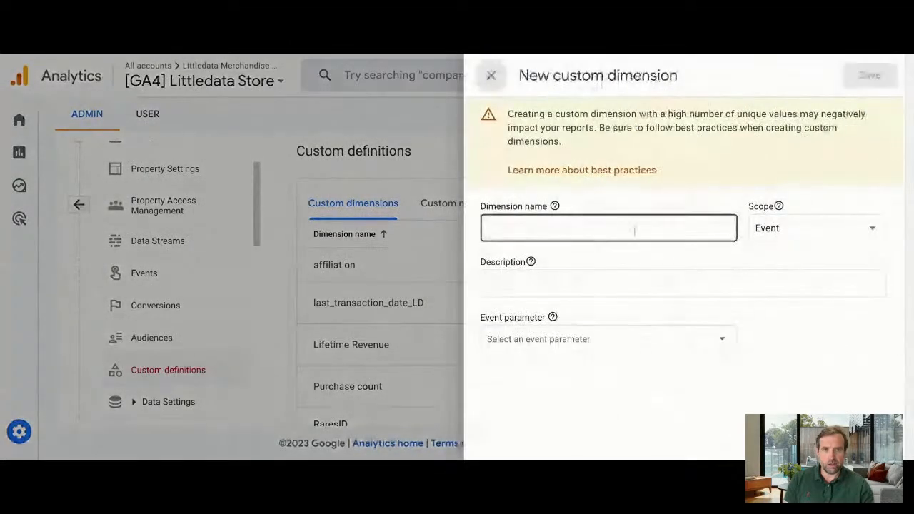
pyautogui.click(826, 235)
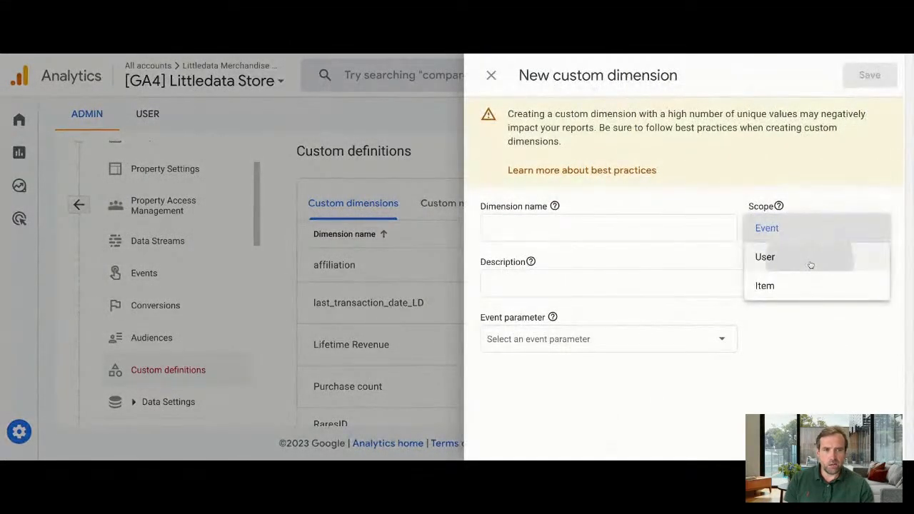
pyautogui.click(811, 265)
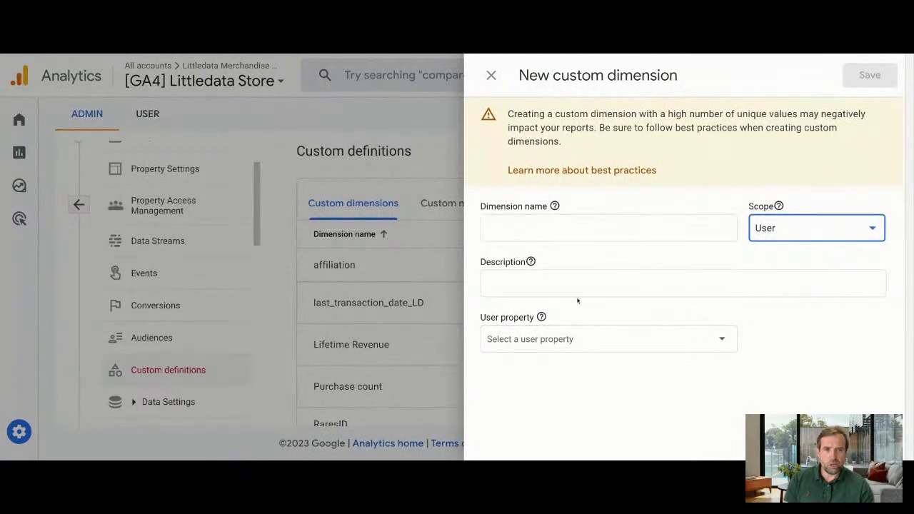
pyautogui.click(576, 338)
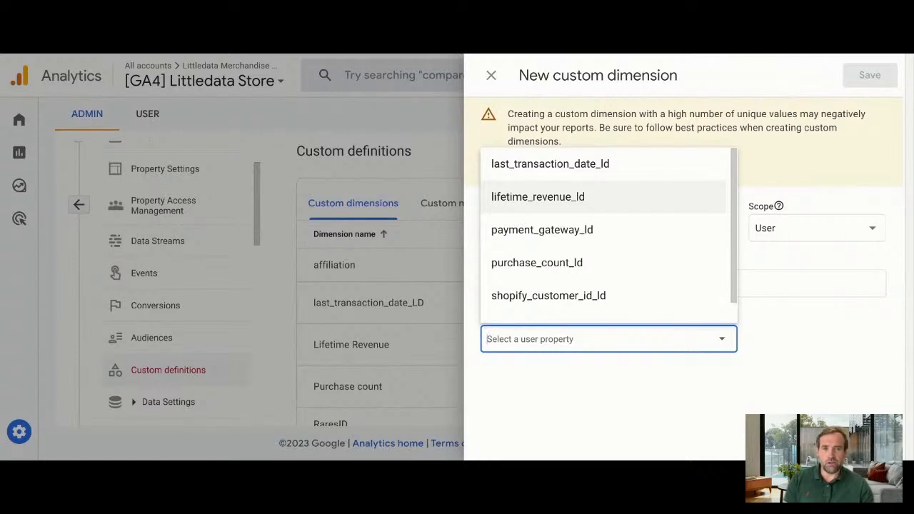
pyautogui.click(538, 197)
pyautogui.click(530, 230)
pyautogui.write('Life')
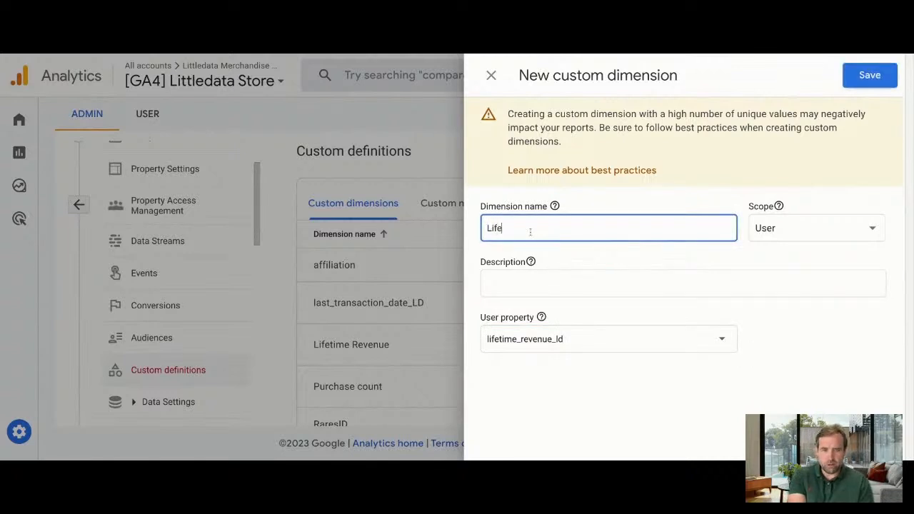
pyautogui.write('time revenue')
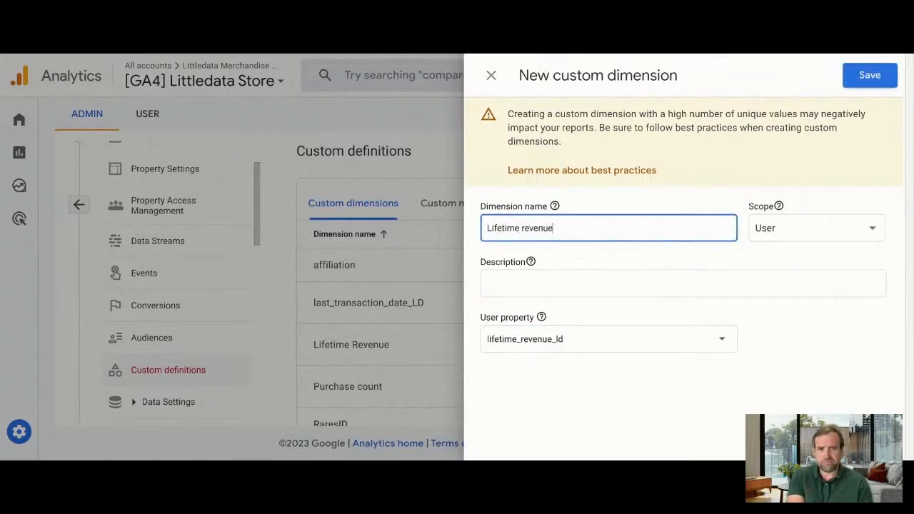
# Describe the new dimension as "The sum of the purchases of this user on Shopify" and save it
pyautogui.click(534, 279)
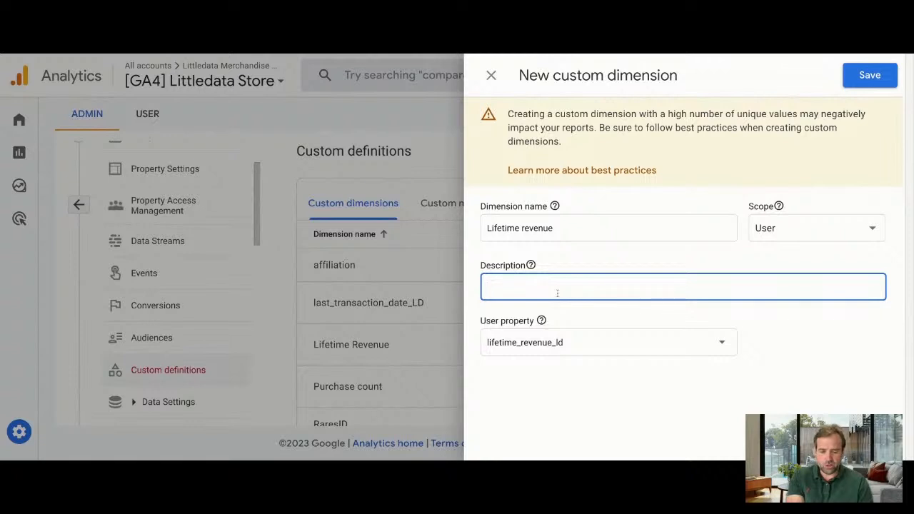
pyautogui.write('All t')
pyautogui.press('BackSpace')
pyautogui.write('Th')
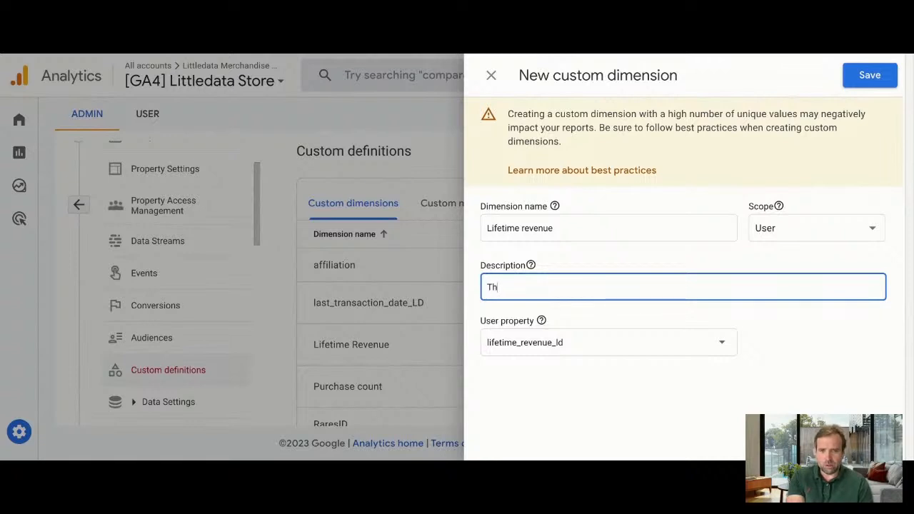
pyautogui.write('e sum of the purc')
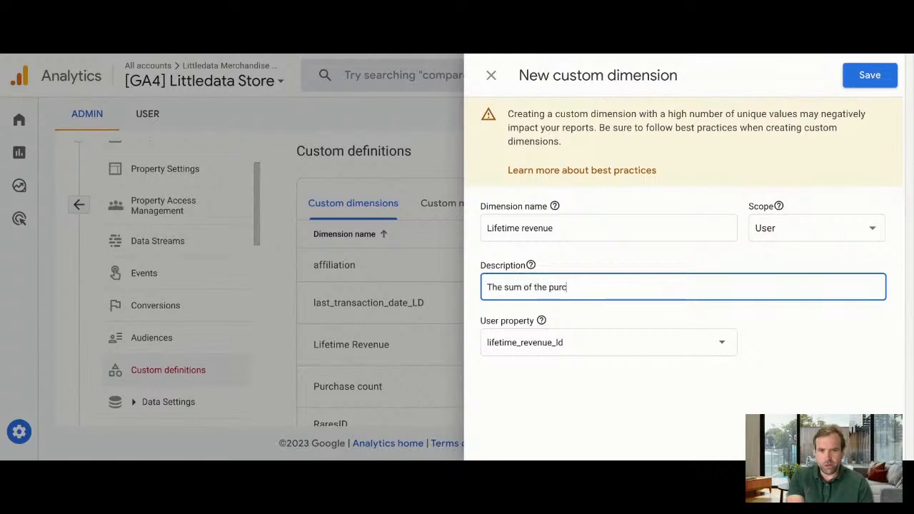
pyautogui.write('hases of this u')
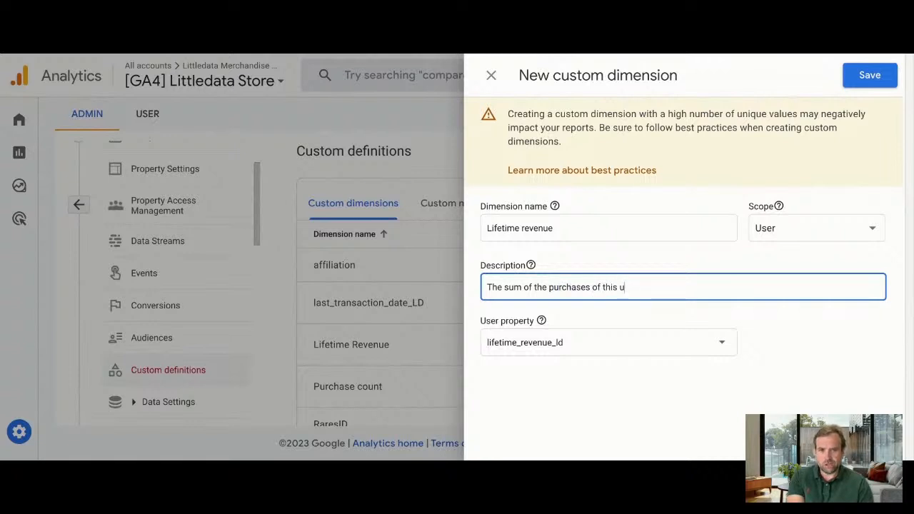
pyautogui.write('ser on Shopify')
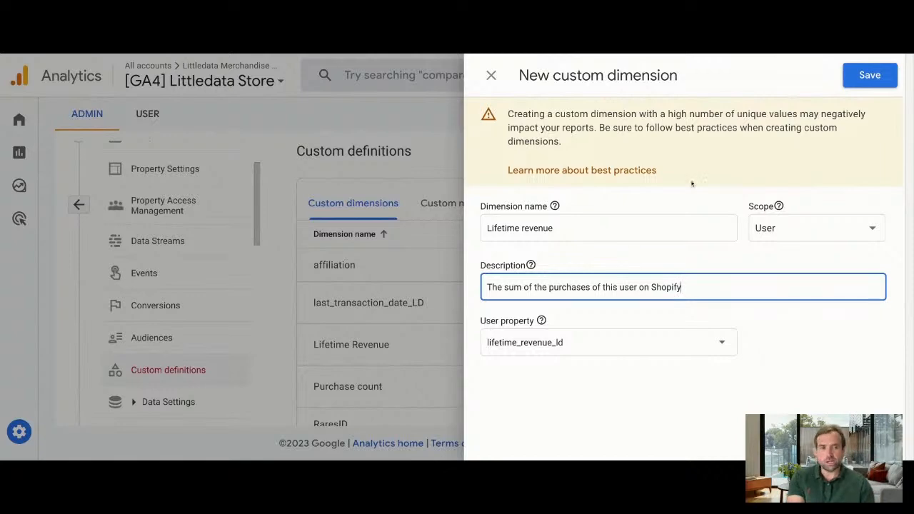
pyautogui.click(864, 71)
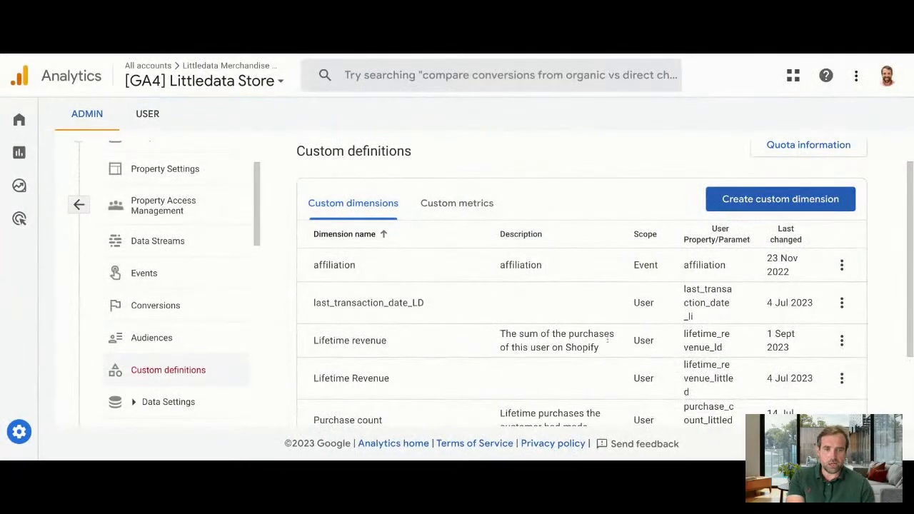
# Archive the older Lifetime Revenue custom dimension that uses the lifetime_revenue_littled property
pyautogui.click(841, 379)
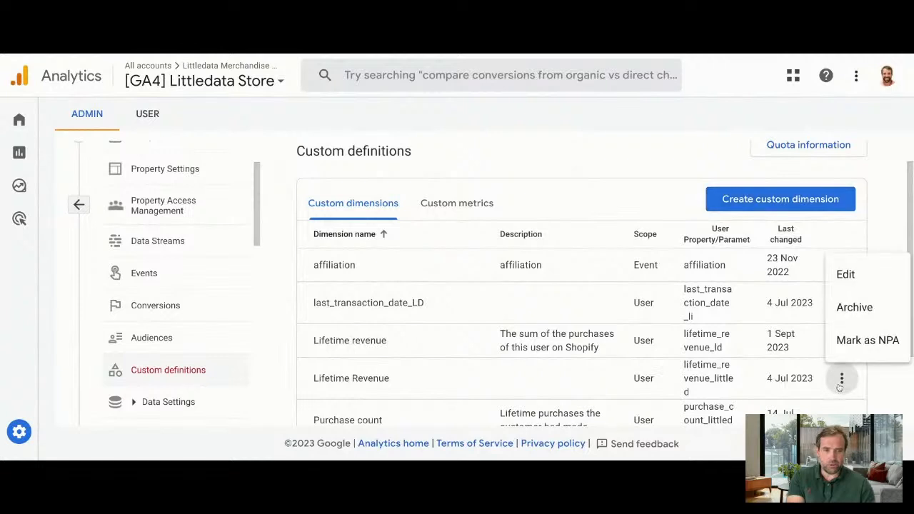
pyautogui.click(854, 307)
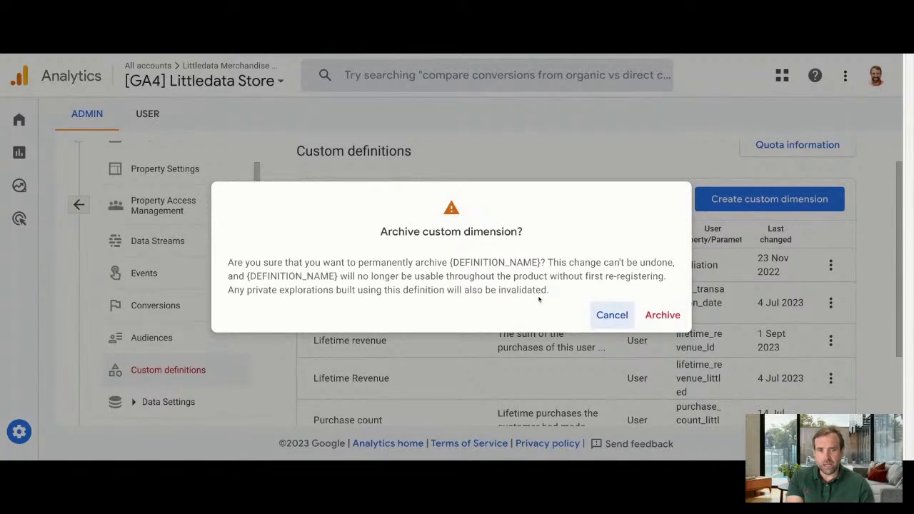
pyautogui.click(657, 317)
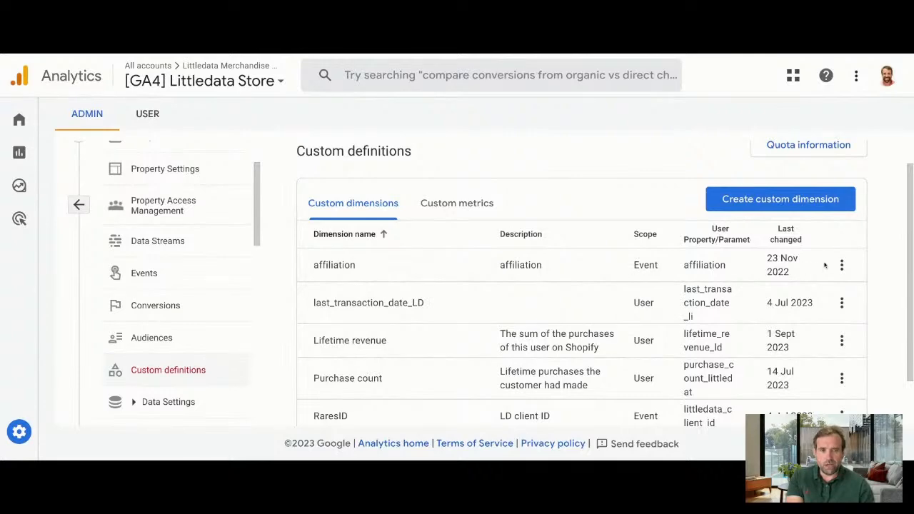
# Open the affiliation custom dimension for editing, inspect its name and event parameter, and close it without changes
pyautogui.click(841, 265)
pyautogui.click(845, 302)
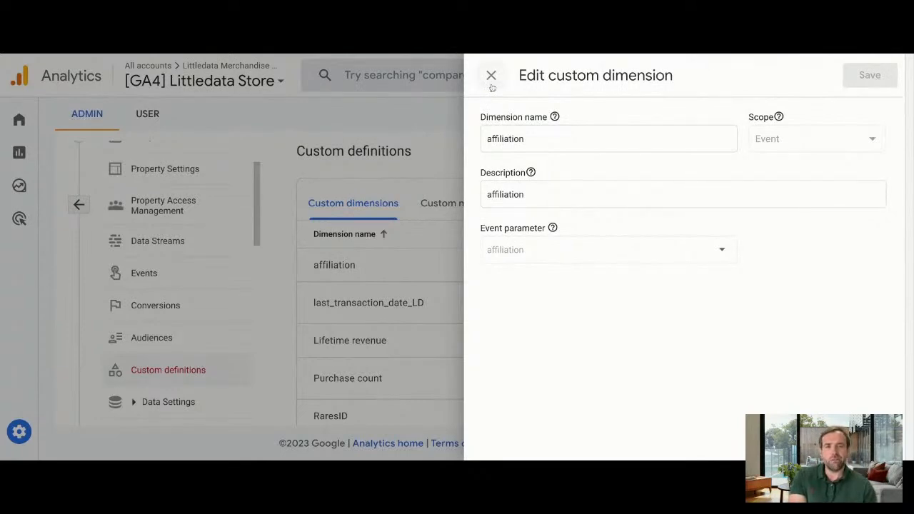
pyautogui.click(544, 136)
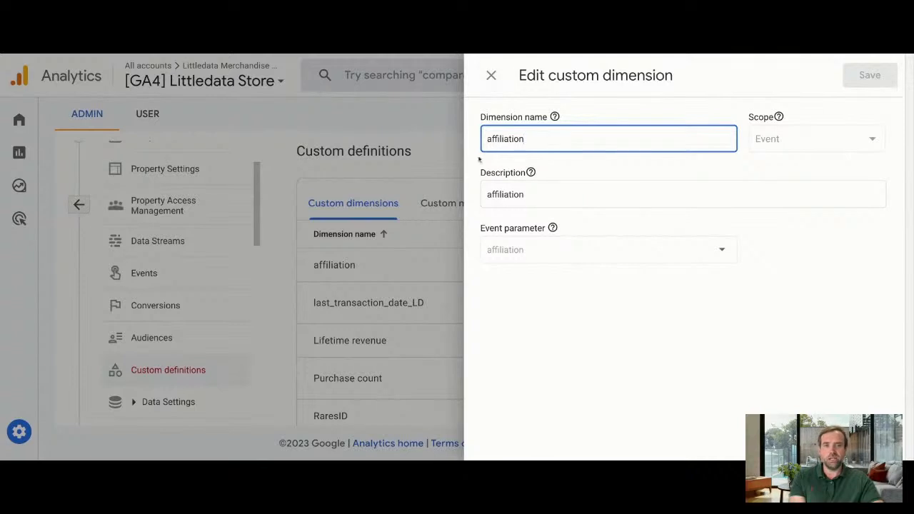
pyautogui.doubleClick(512, 233)
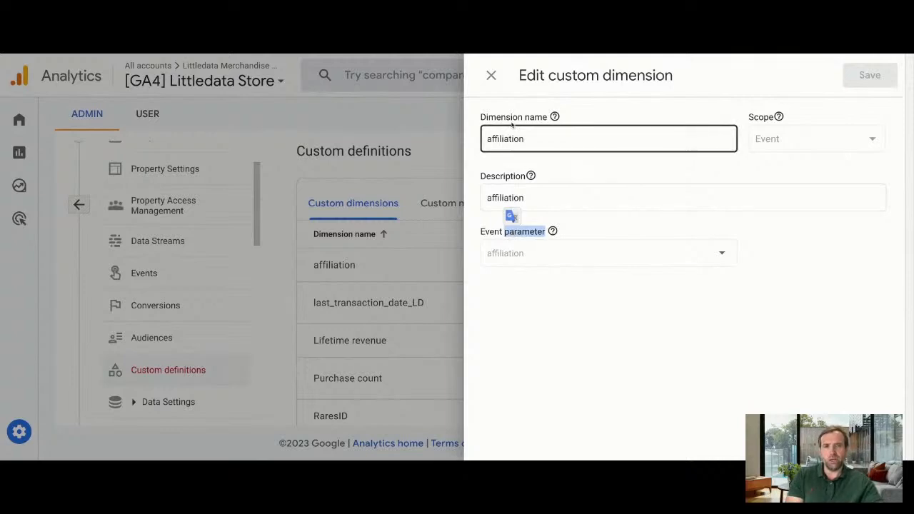
pyautogui.click(499, 82)
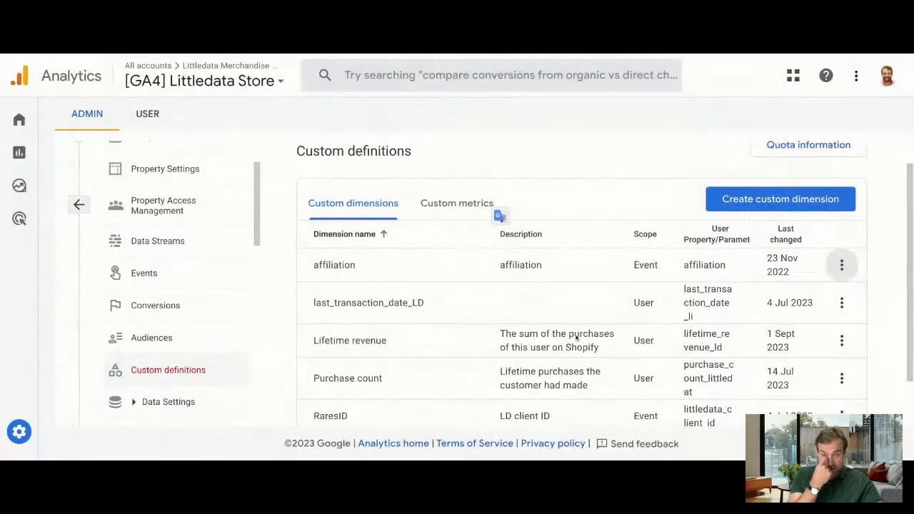
# Start a new event-scoped custom metric based on the currency event parameter
pyautogui.click(464, 207)
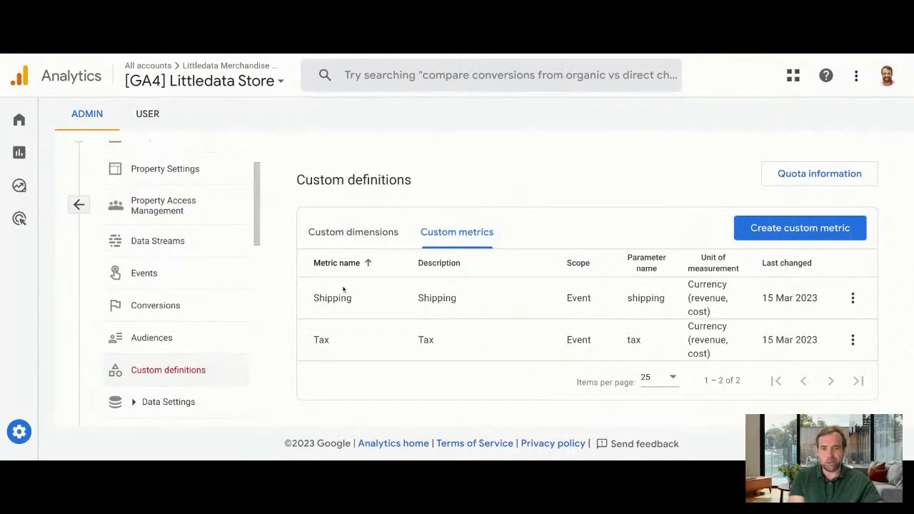
pyautogui.doubleClick(647, 298)
pyautogui.click(809, 236)
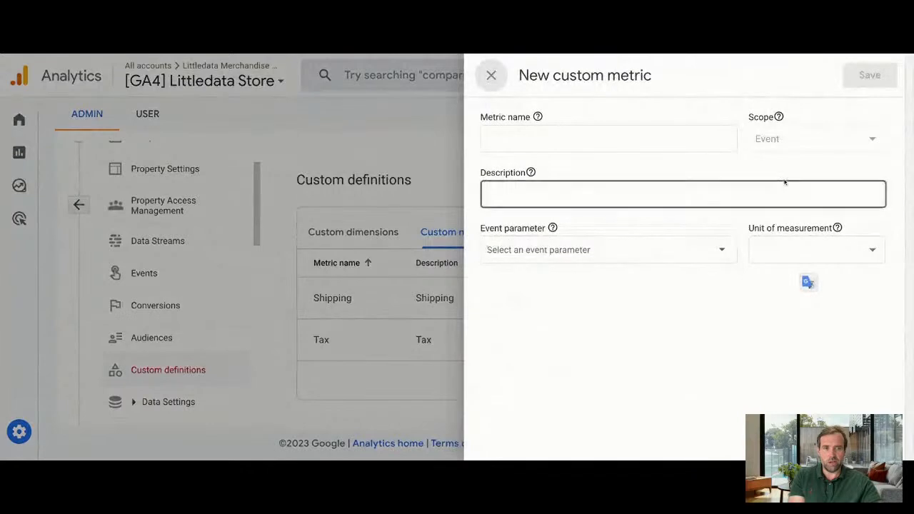
pyautogui.click(696, 250)
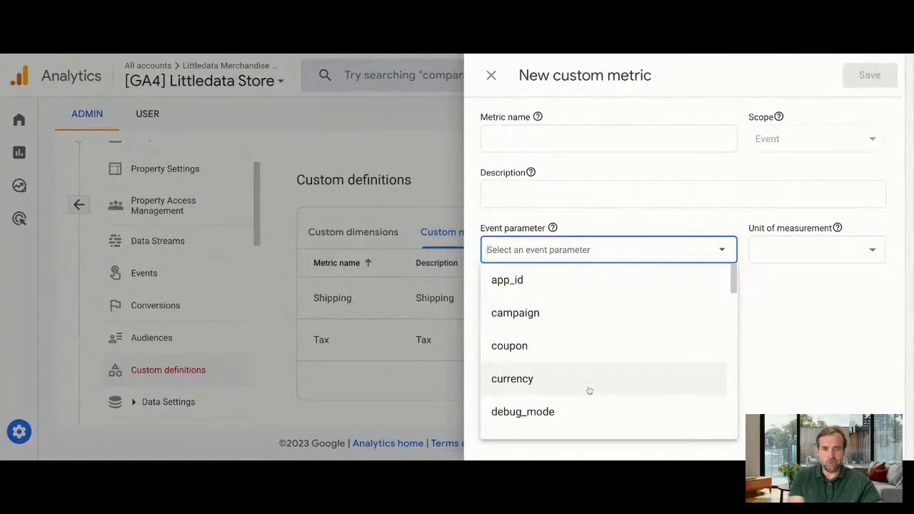
pyautogui.scroll(-3, 608, 377)
pyautogui.scroll(3, 538, 375)
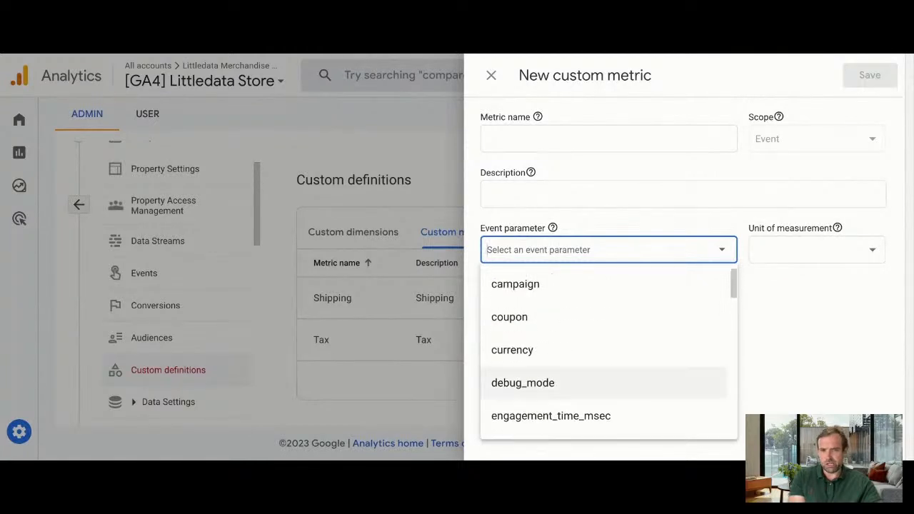
pyautogui.click(539, 354)
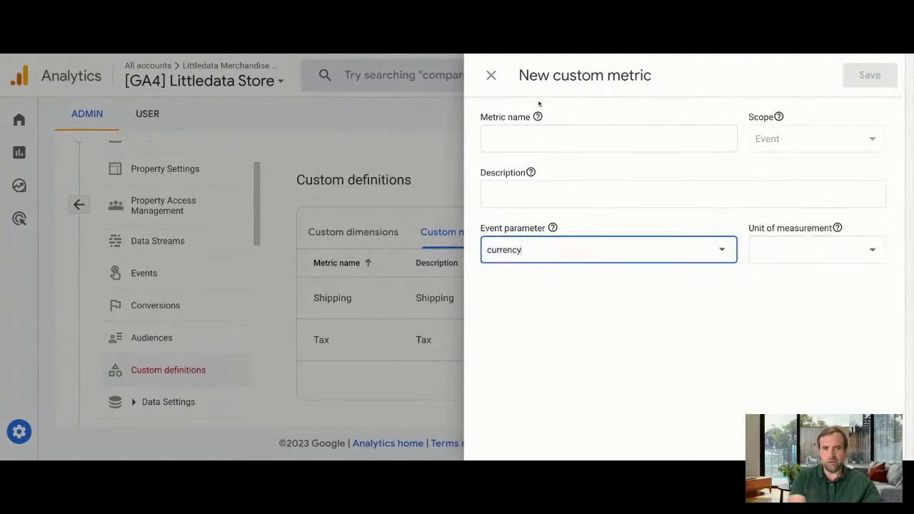
# Set the new metric's unit of measurement to Currency, name it "Currency" and save it
pyautogui.click(869, 251)
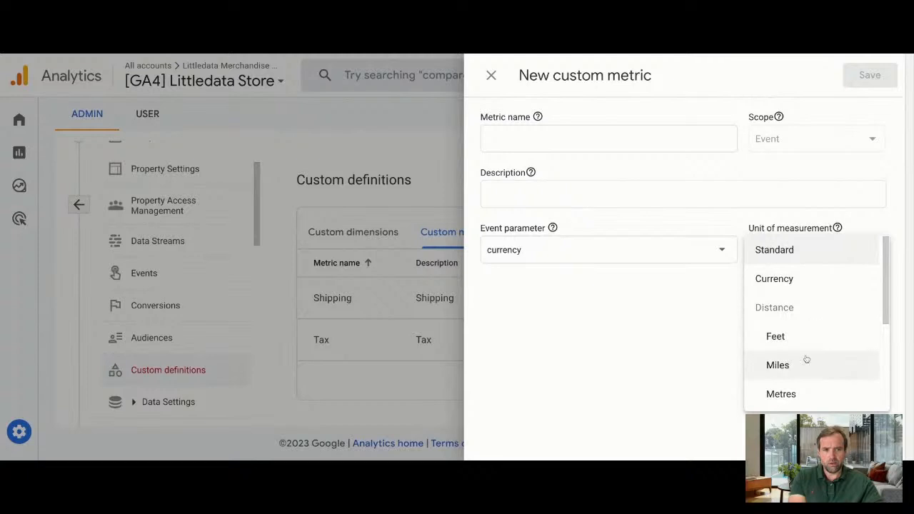
pyautogui.click(793, 285)
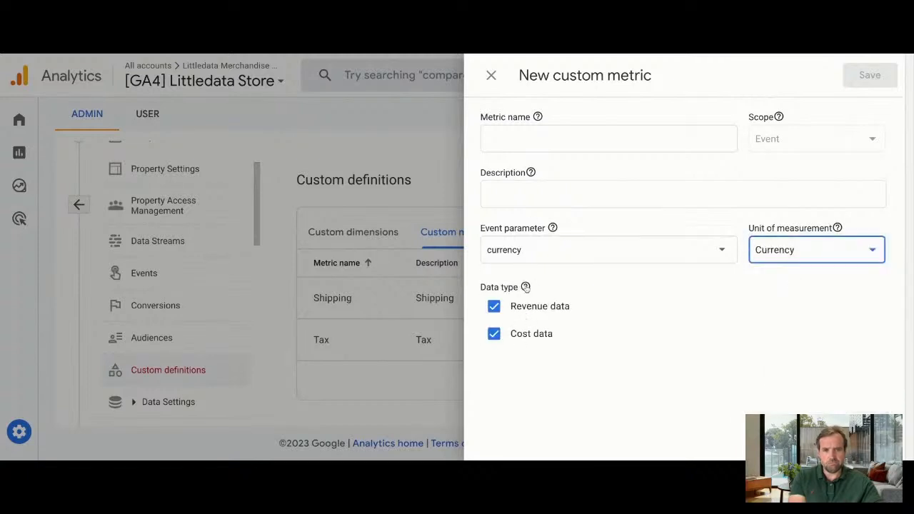
pyautogui.click(523, 146)
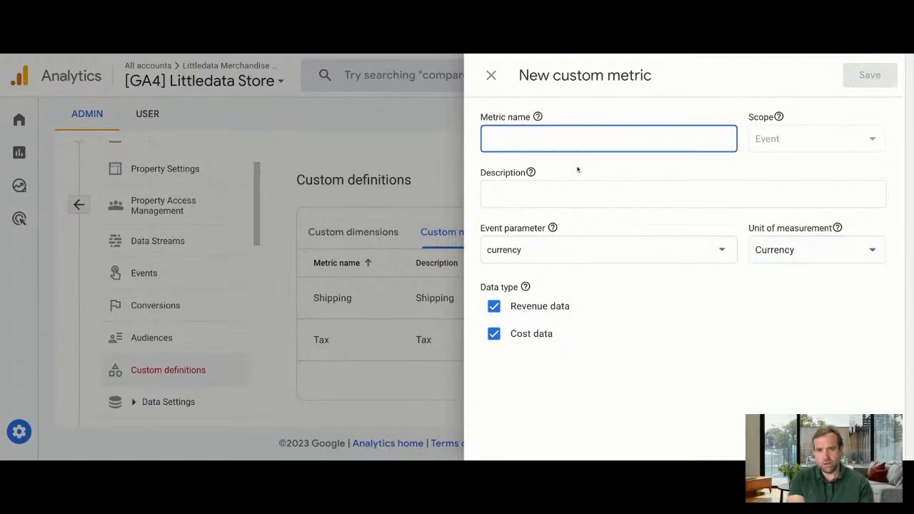
pyautogui.write('Currency')
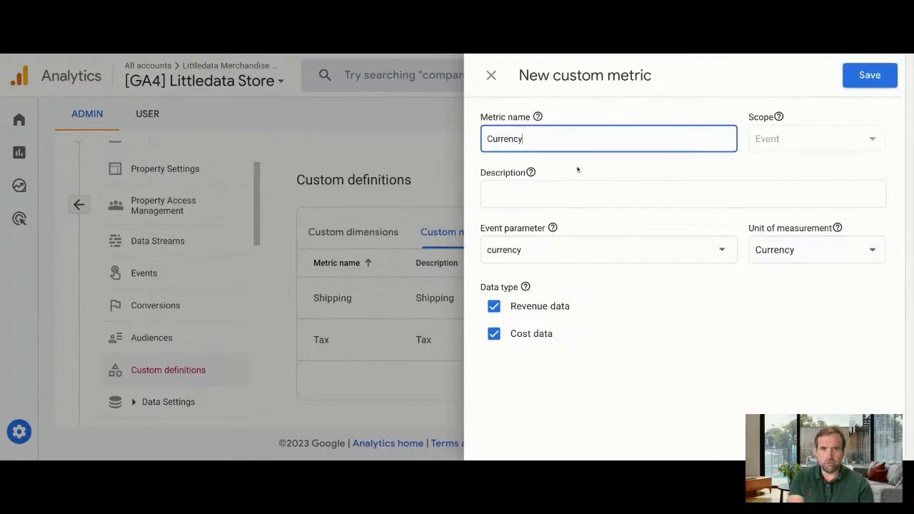
pyautogui.click(868, 75)
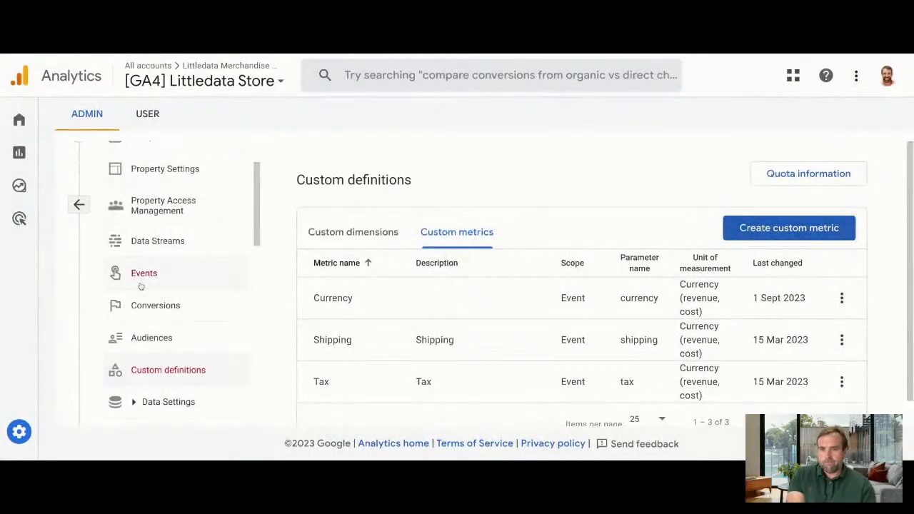
# Start building a new custom audience from scratch in the property's audiences
pyautogui.scroll(-1, 143, 293)
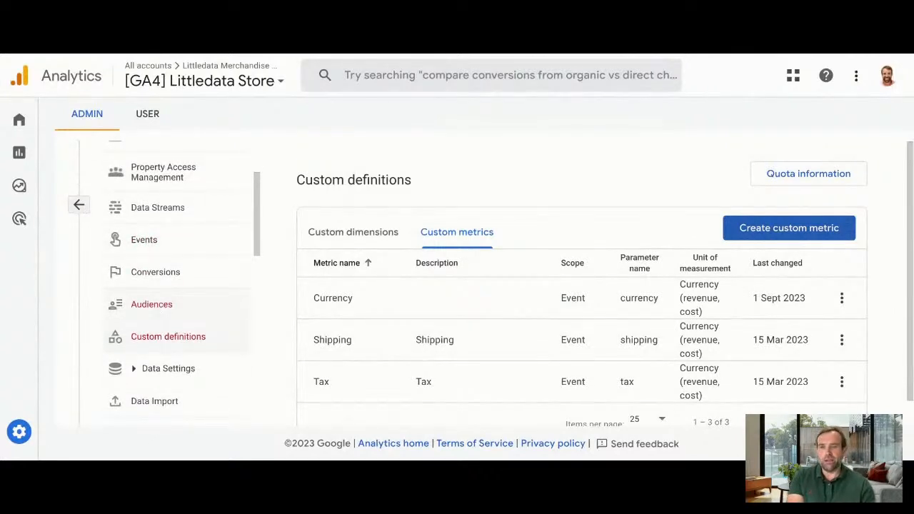
pyautogui.click(187, 302)
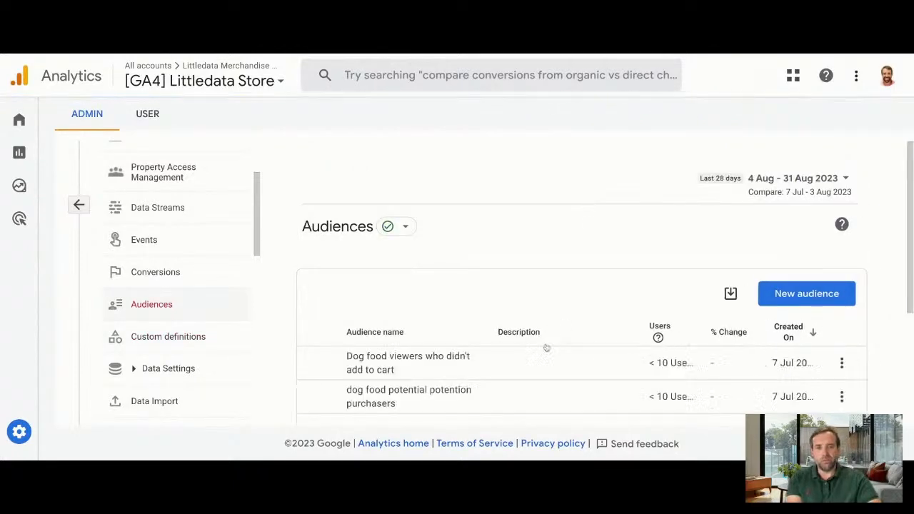
pyautogui.click(774, 297)
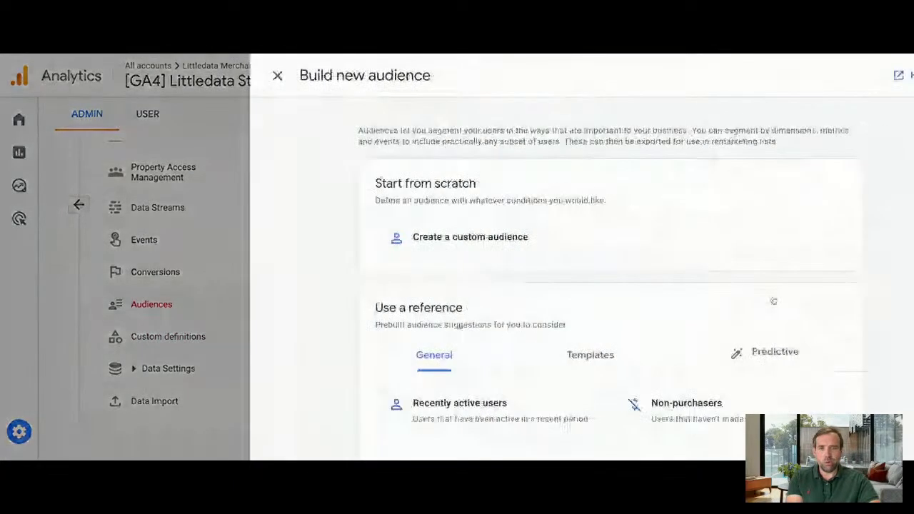
pyautogui.scroll(-3, 541, 364)
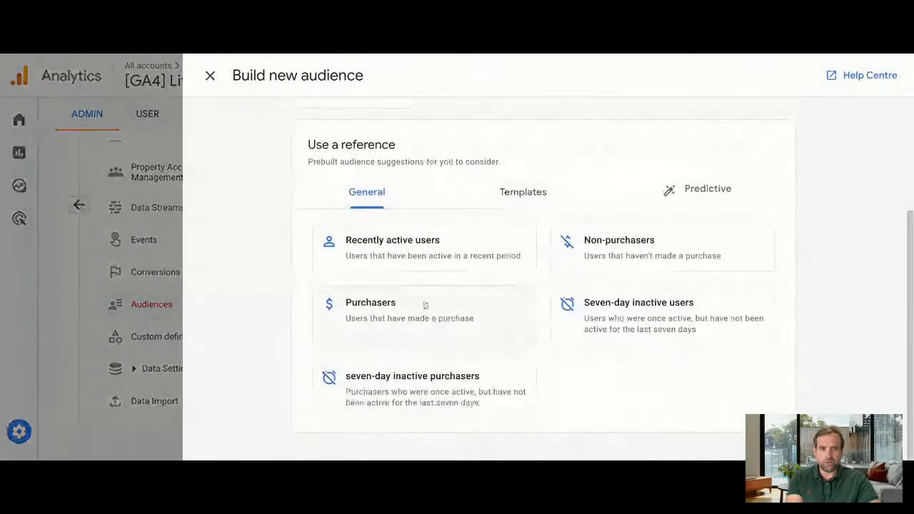
pyautogui.scroll(2, 502, 314)
pyautogui.click(449, 239)
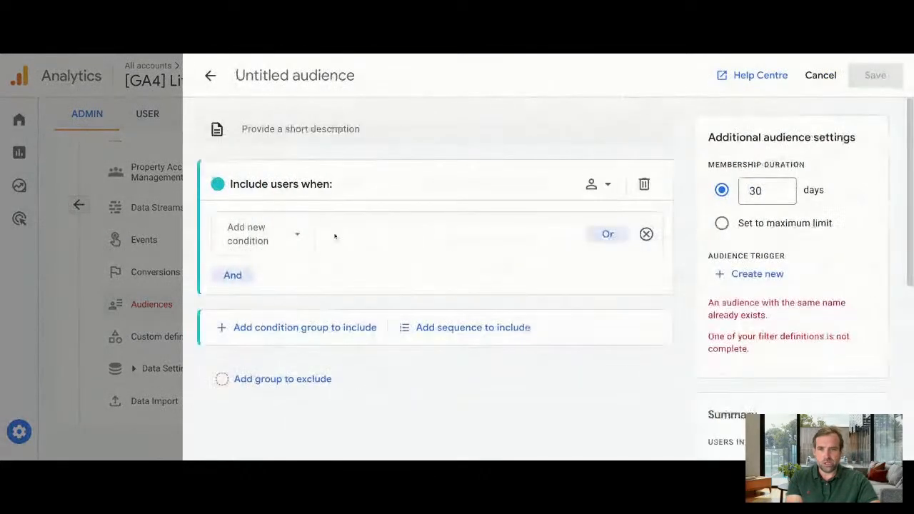
# Add an include condition for users whose Lifetime Revenue is greater than 100 at any point in time
pyautogui.click(292, 240)
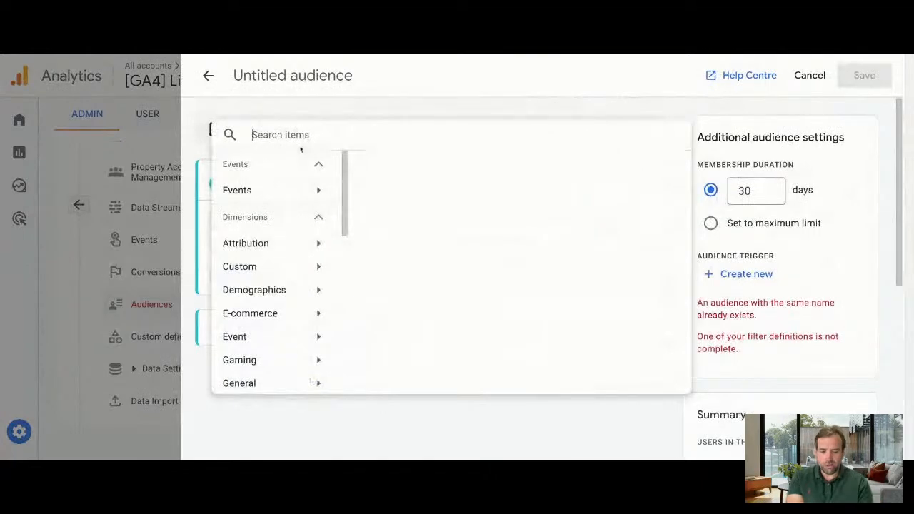
pyautogui.write('lifetime')
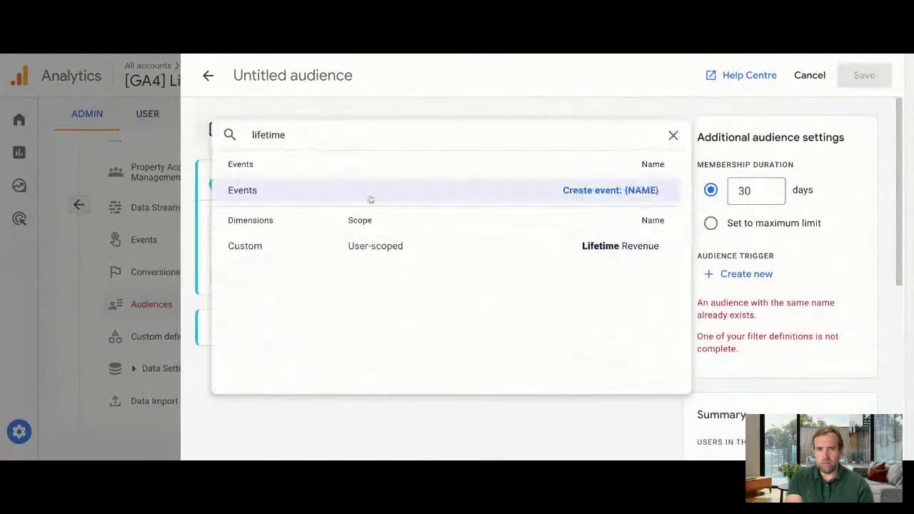
pyautogui.click(435, 250)
pyautogui.click(370, 245)
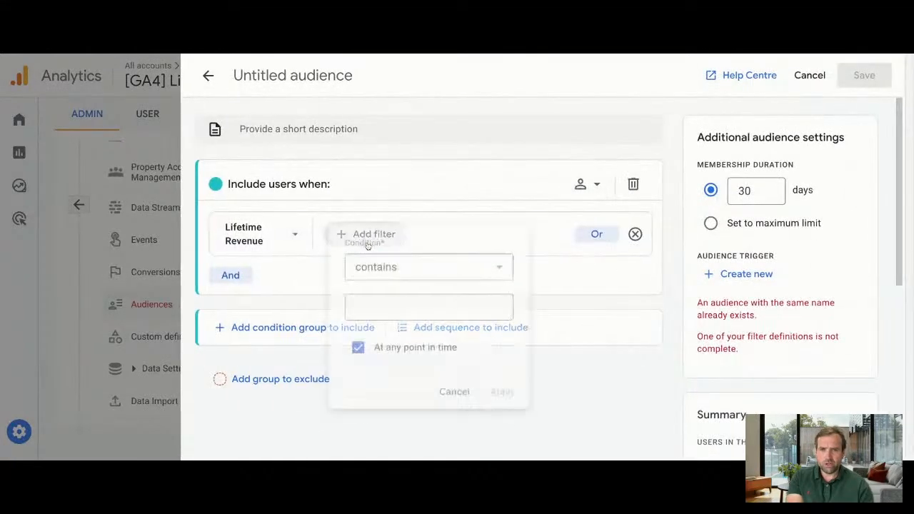
pyautogui.click(381, 265)
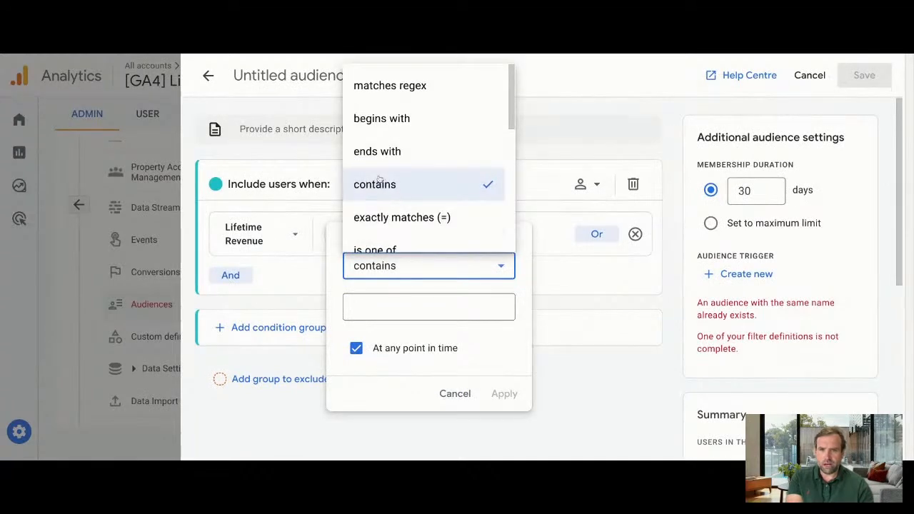
pyautogui.scroll(-3, 400, 214)
pyautogui.scroll(-3, 379, 179)
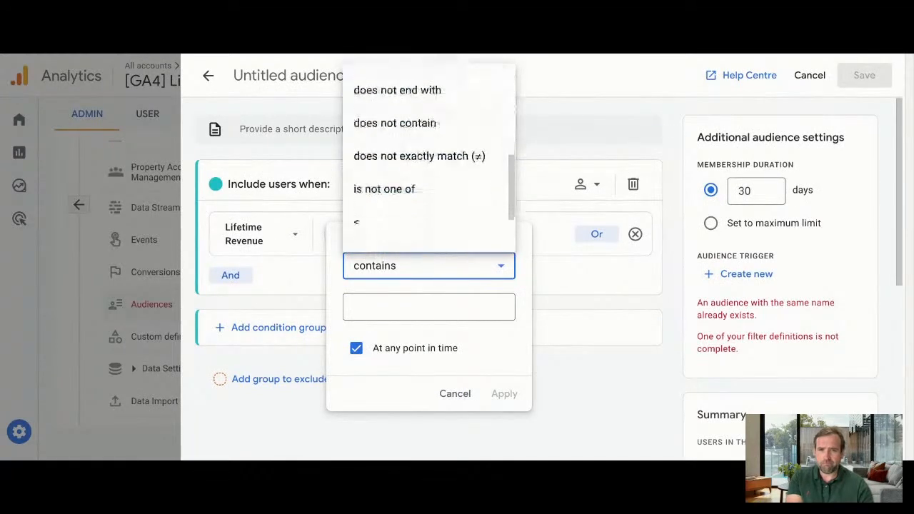
pyautogui.click(379, 193)
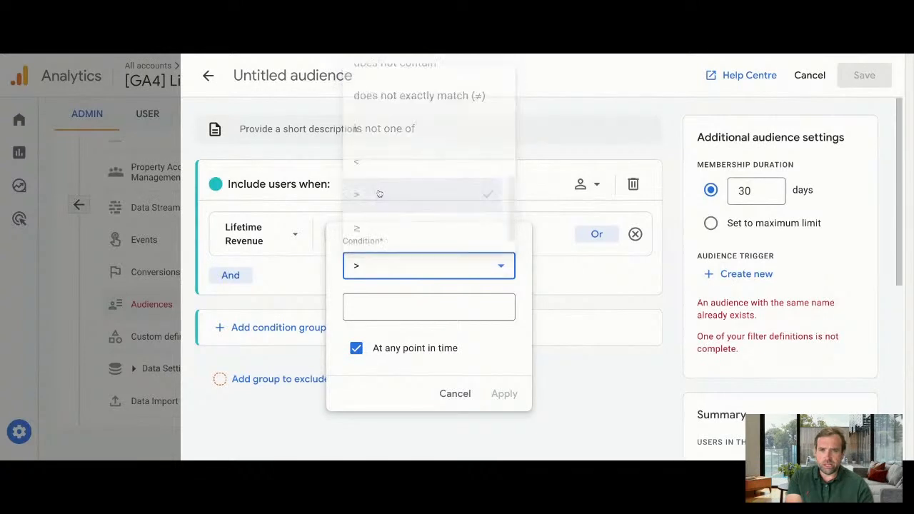
pyautogui.click(378, 307)
pyautogui.write('100')
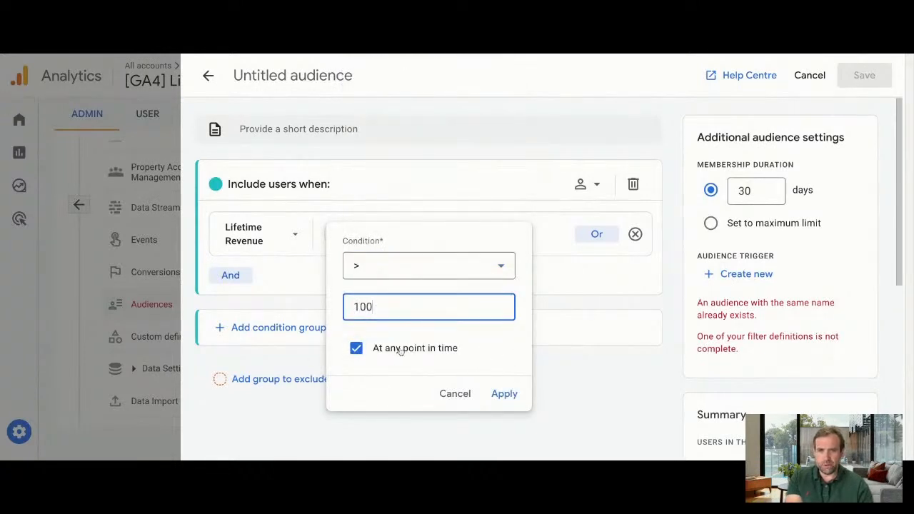
pyautogui.click(504, 395)
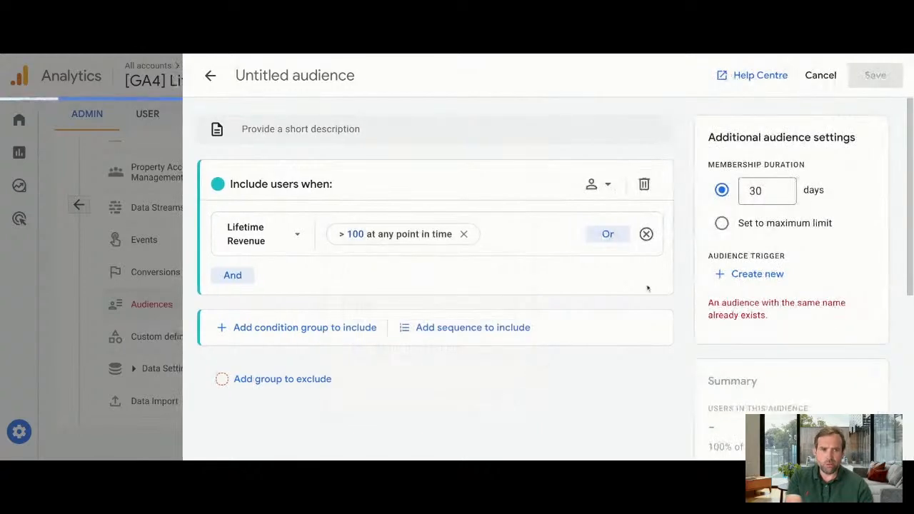
# Name the audience "Lifetime Value Greater than $100"
pyautogui.scroll(-1, 743, 315)
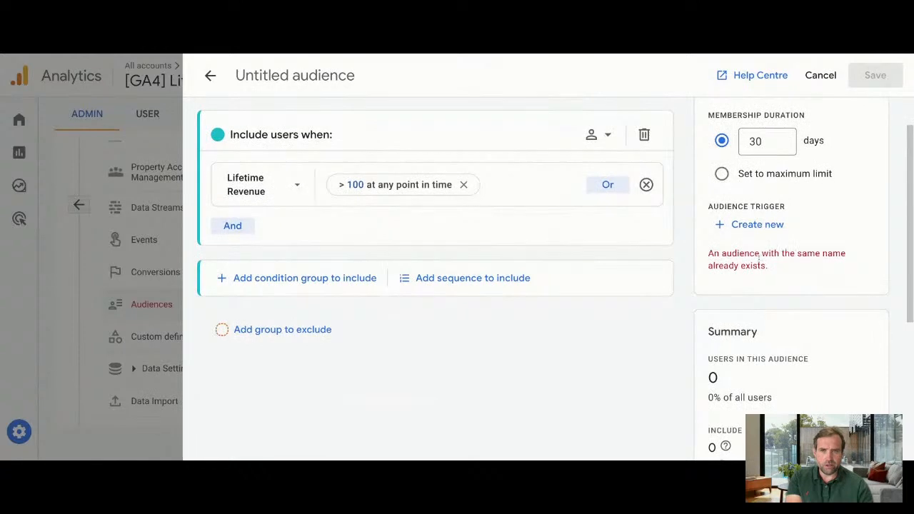
pyautogui.scroll(1, 758, 258)
pyautogui.click(287, 77)
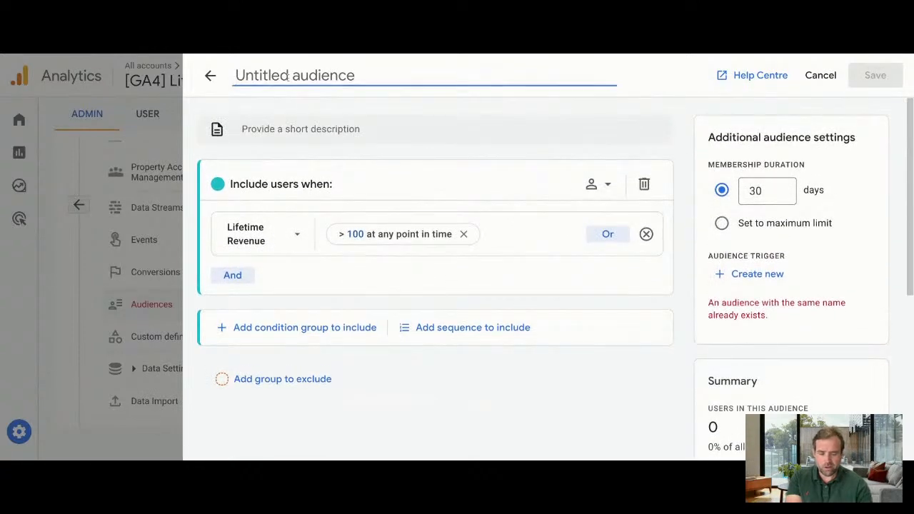
pyautogui.write('Lifetime')
pyautogui.press('BackSpace')
pyautogui.press('BackSpace')
pyautogui.press('BackSpace')
pyautogui.press('BackSpace')
pyautogui.press('BackSpace')
pyautogui.press('BackSpace')
pyautogui.press('BackSpace')
pyautogui.press('BackSpace')
pyautogui.write('Lifetime Value Greater than $100')
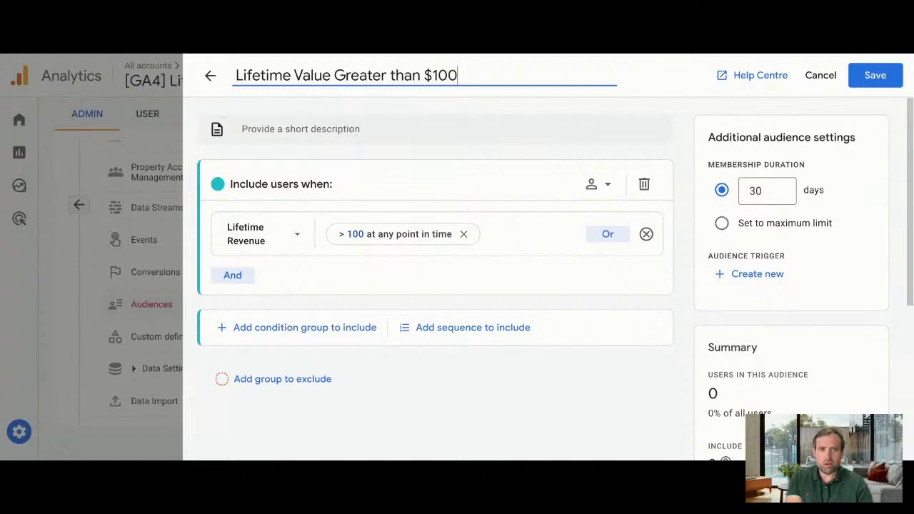
pyautogui.click(529, 352)
# Review the audience summary and set the membership duration to the maximum limit
pyautogui.scroll(-2, 561, 401)
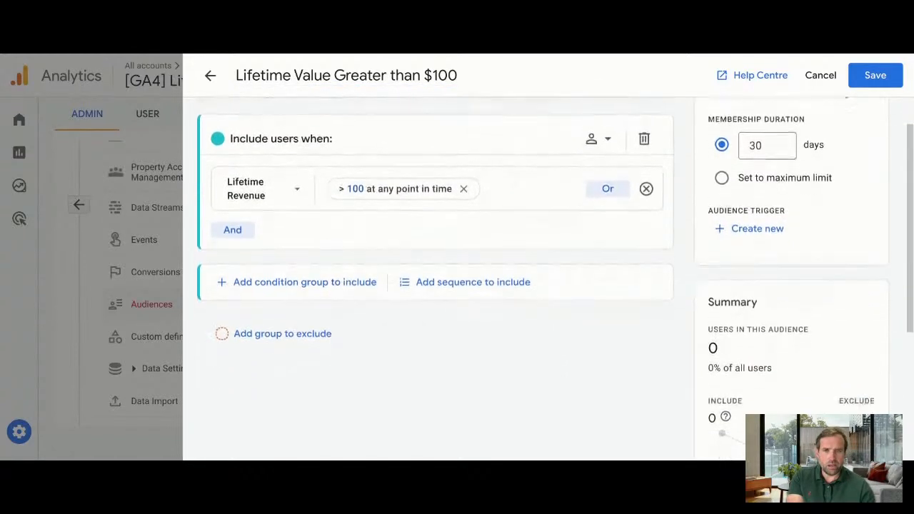
pyautogui.scroll(-1, 442, 278)
pyautogui.scroll(-3, 443, 278)
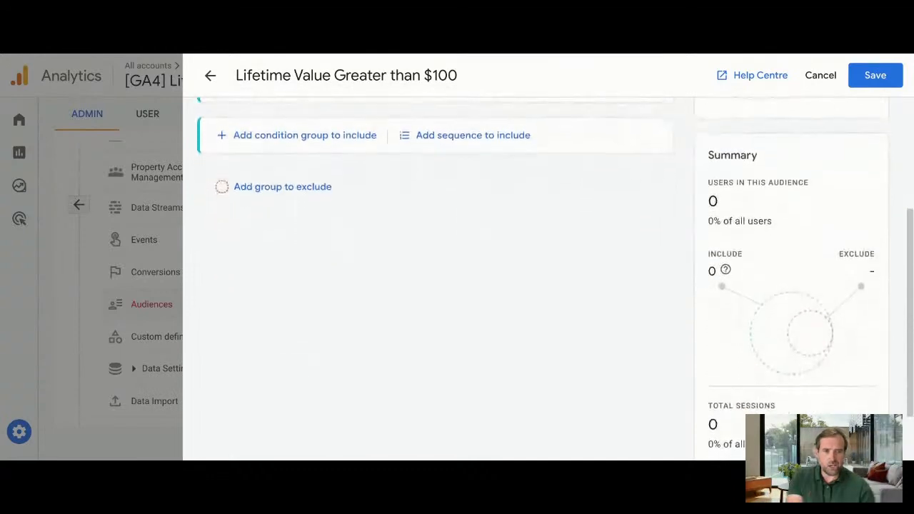
pyautogui.scroll(5, 605, 179)
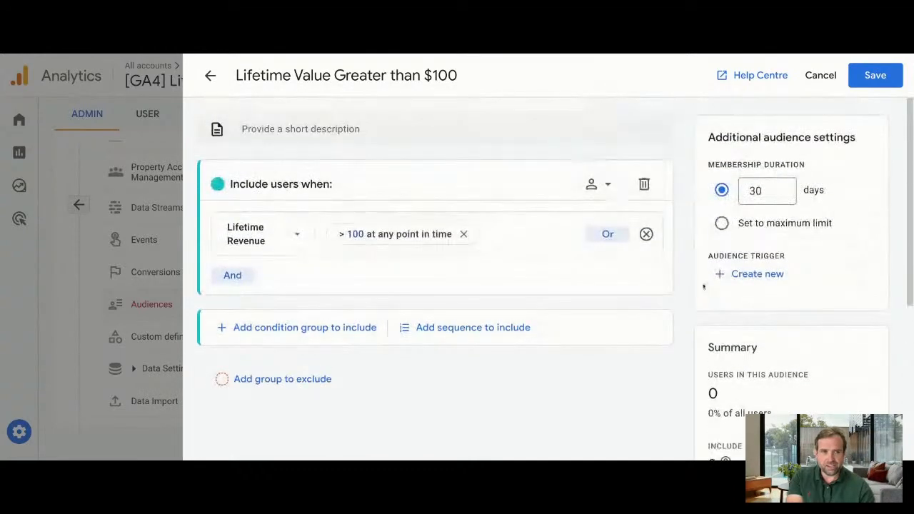
pyautogui.scroll(-4, 747, 369)
pyautogui.scroll(3, 746, 369)
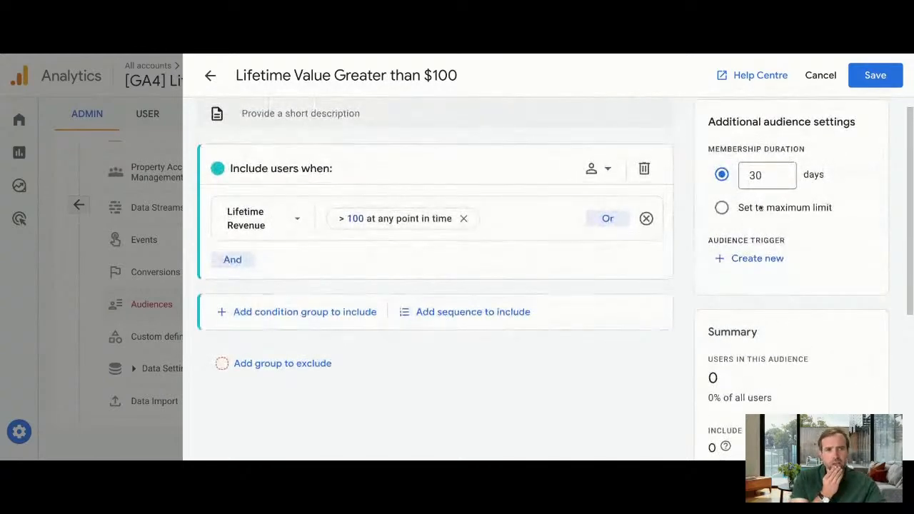
pyautogui.click(746, 214)
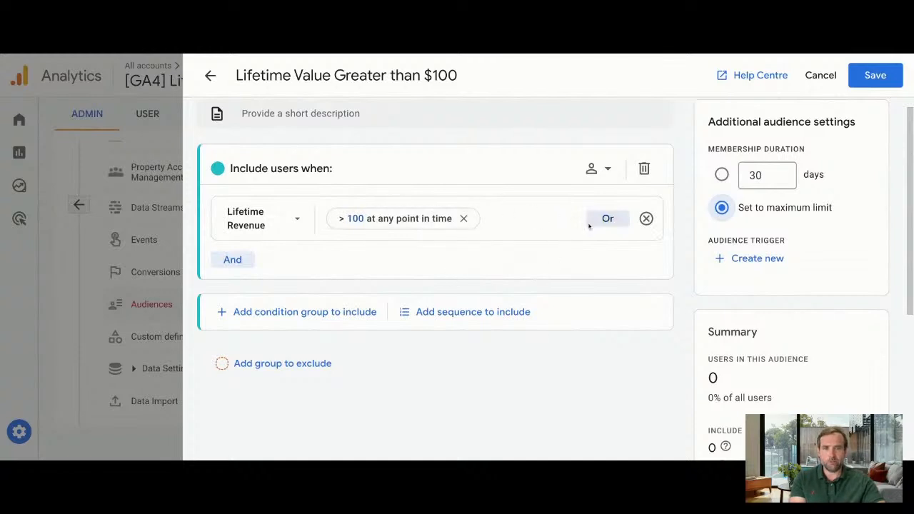
# Clear the Lifetime Revenue filter and replace the condition's metric with the event-scoped custom dimension affiliation
pyautogui.click(465, 220)
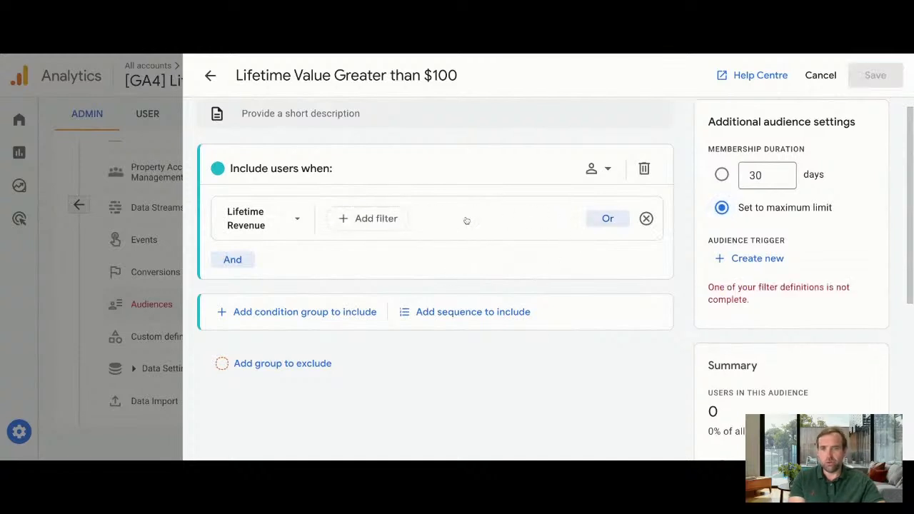
pyautogui.click(268, 219)
pyautogui.click(320, 138)
pyautogui.write('aff')
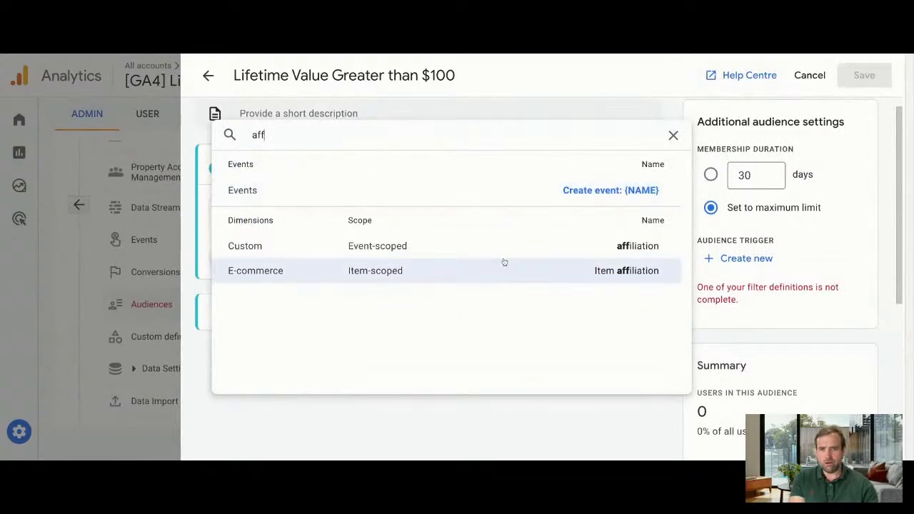
pyautogui.click(619, 248)
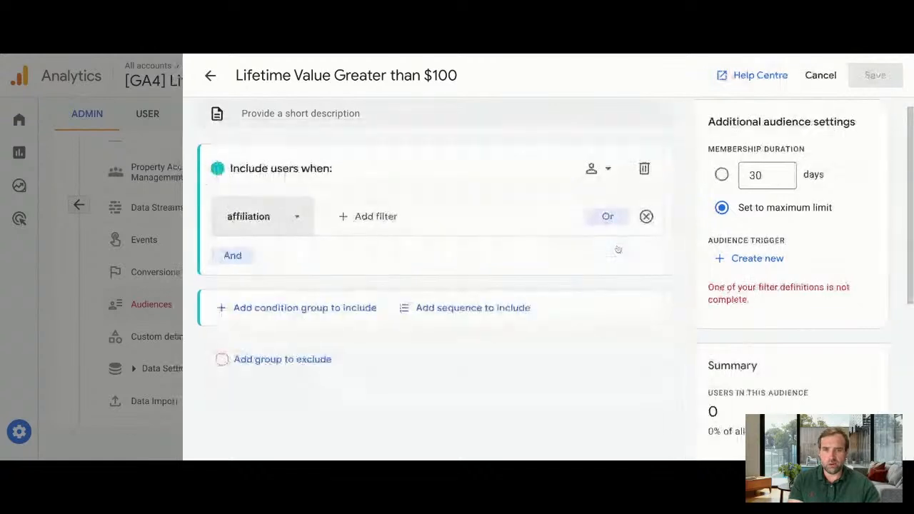
# Filter the affiliation condition to values containing "Shop app" at any point in time
pyautogui.click(388, 220)
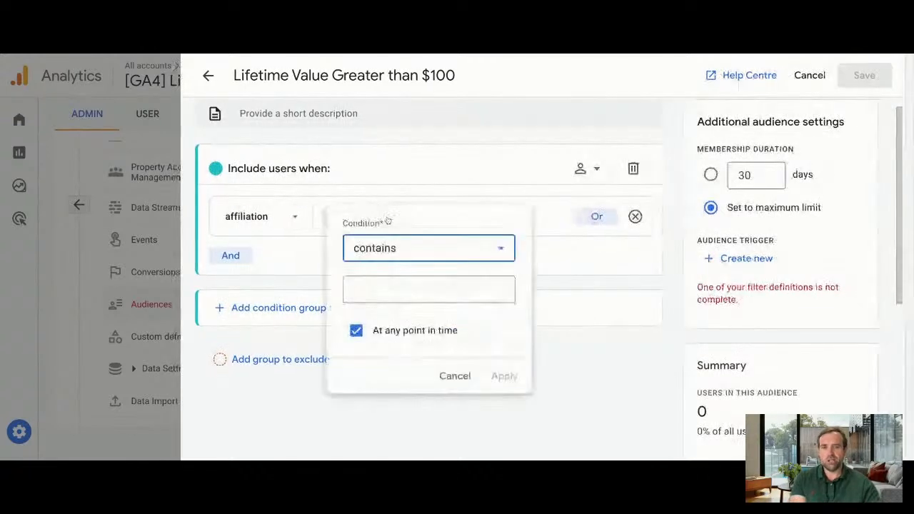
pyautogui.click(382, 291)
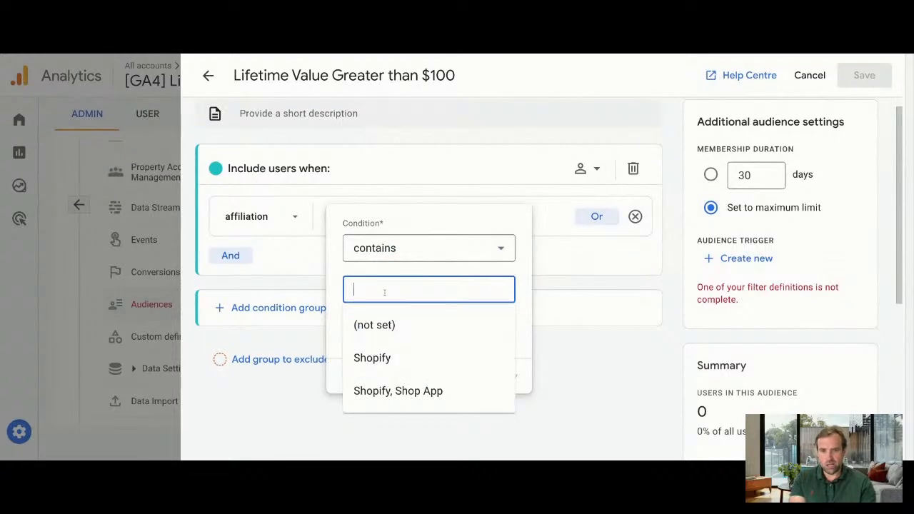
pyautogui.write('Shop ')
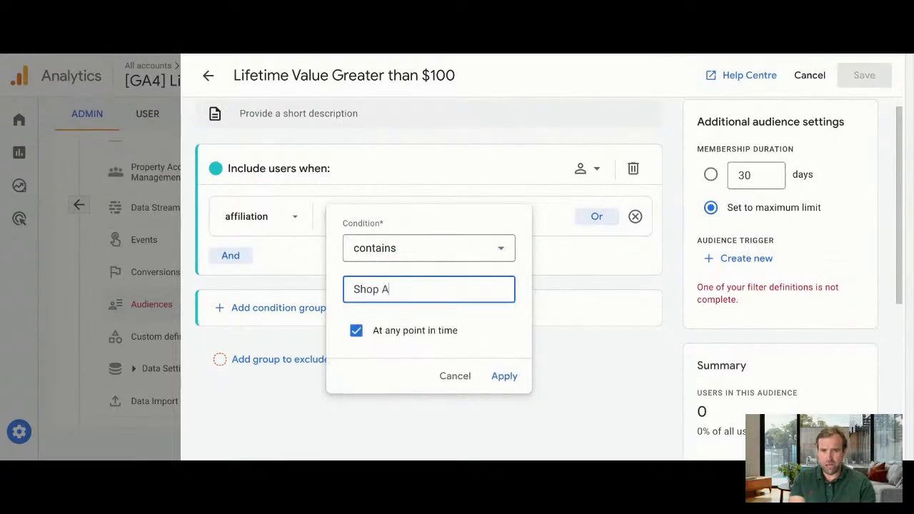
pyautogui.write('app')
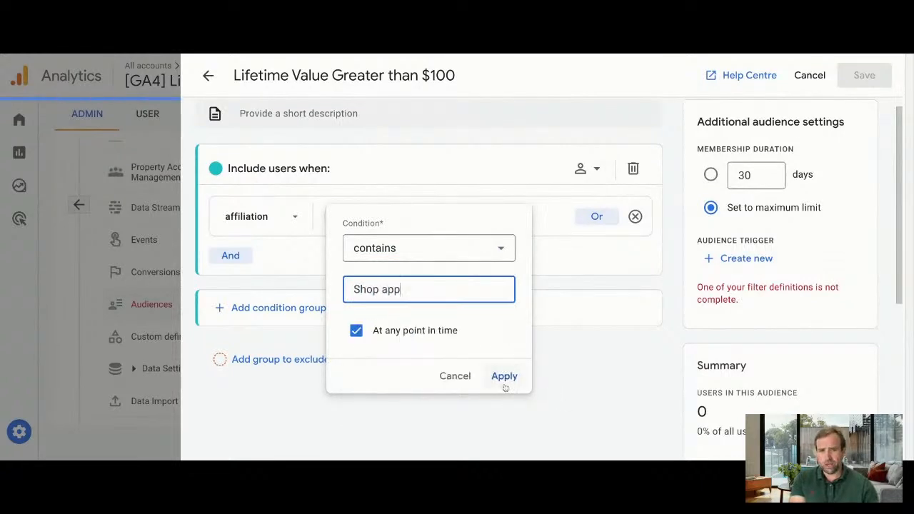
pyautogui.click(504, 375)
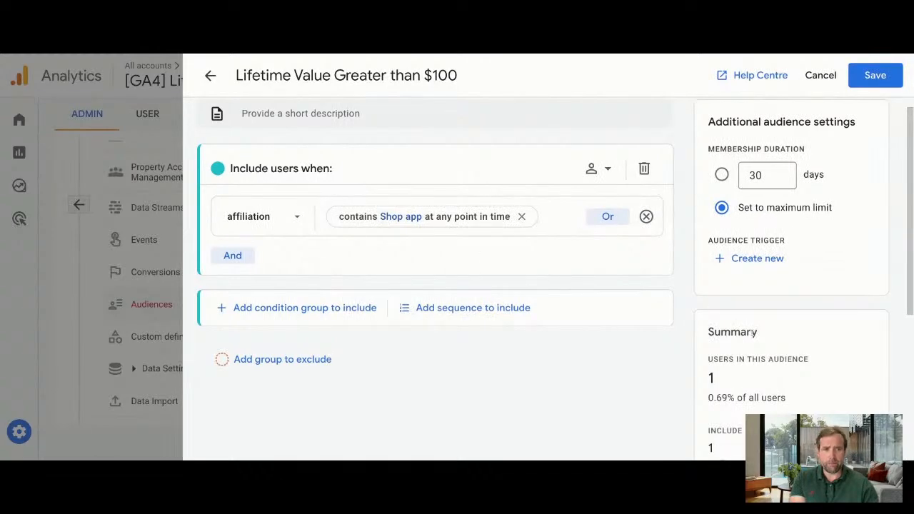
# Rename the audience "Purchases from Shop App", and discard the audience without saving it
pyautogui.click(346, 77)
pyautogui.hotkey('ctrl', 'a')
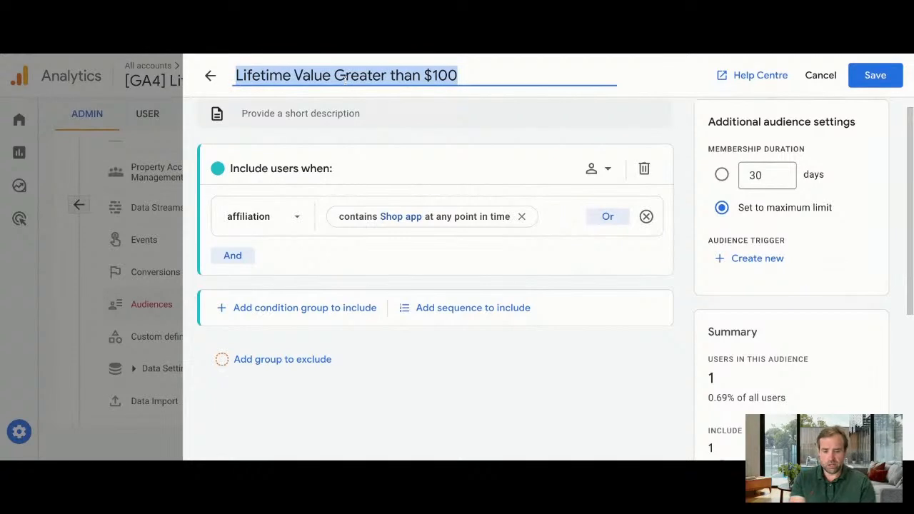
pyautogui.write('Purchases f')
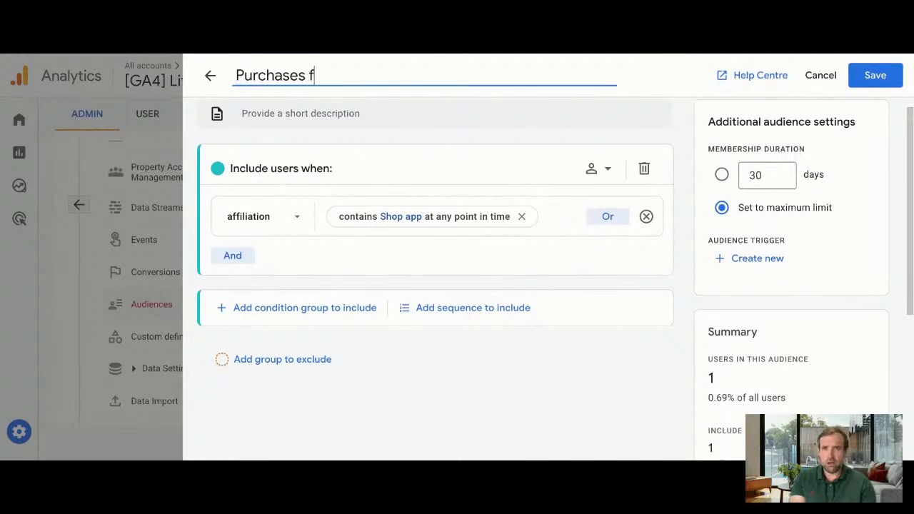
pyautogui.write('rom Shop App')
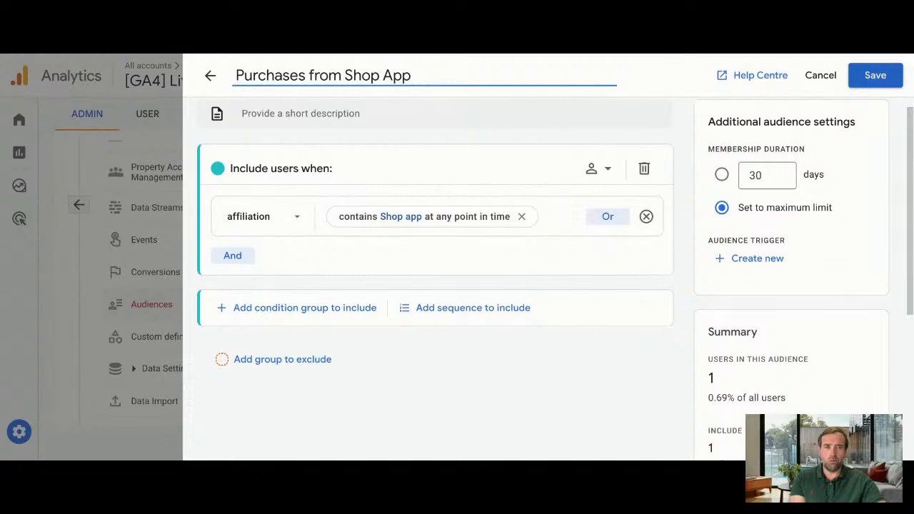
pyautogui.click(821, 75)
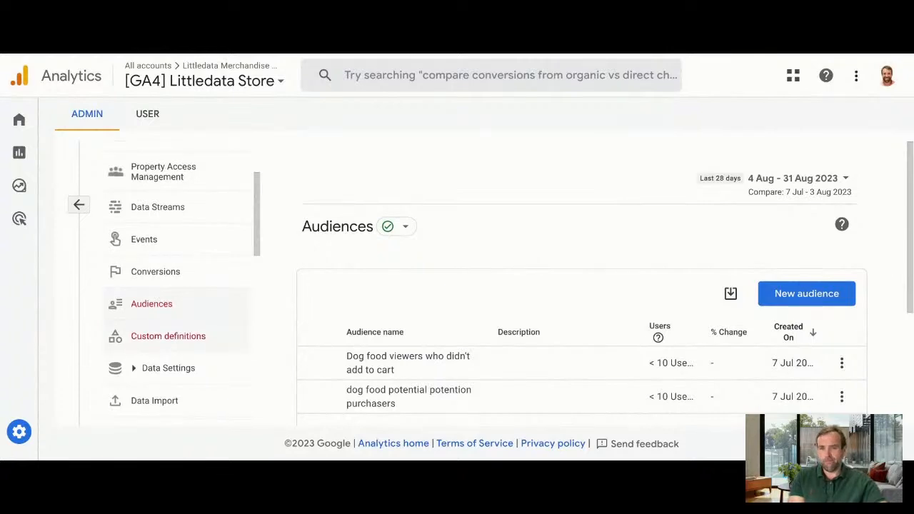
# Open the property's Data Collection settings and read the Google signals data collection details
pyautogui.scroll(-1, 141, 321)
pyautogui.click(136, 317)
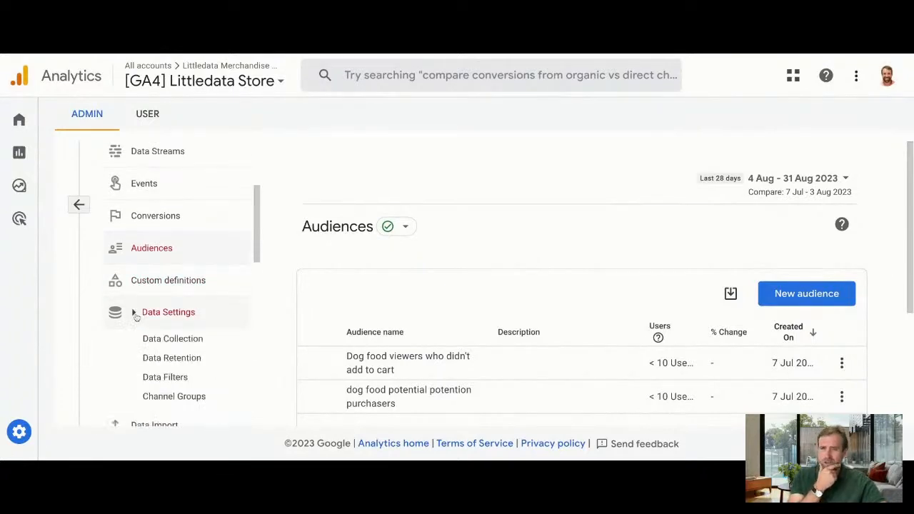
pyautogui.scroll(-1, 219, 325)
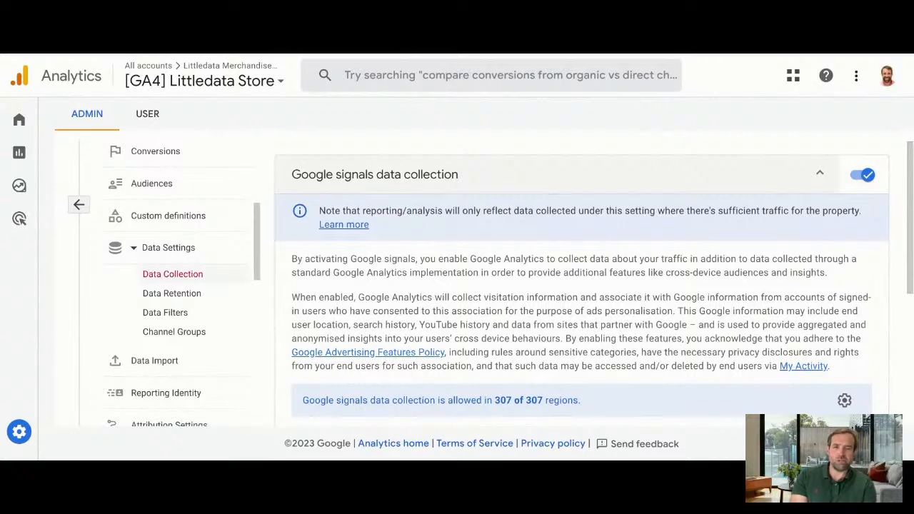
pyautogui.scroll(-1, 581, 286)
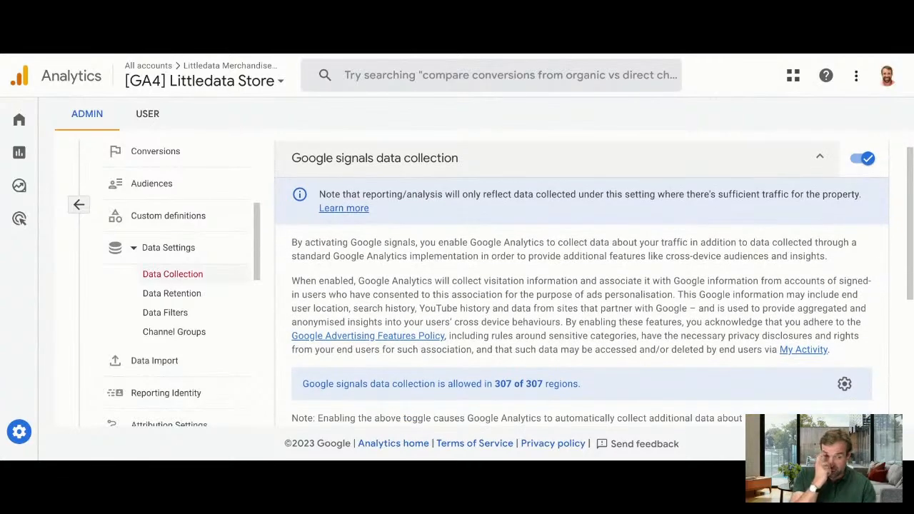
pyautogui.scroll(-1, 845, 364)
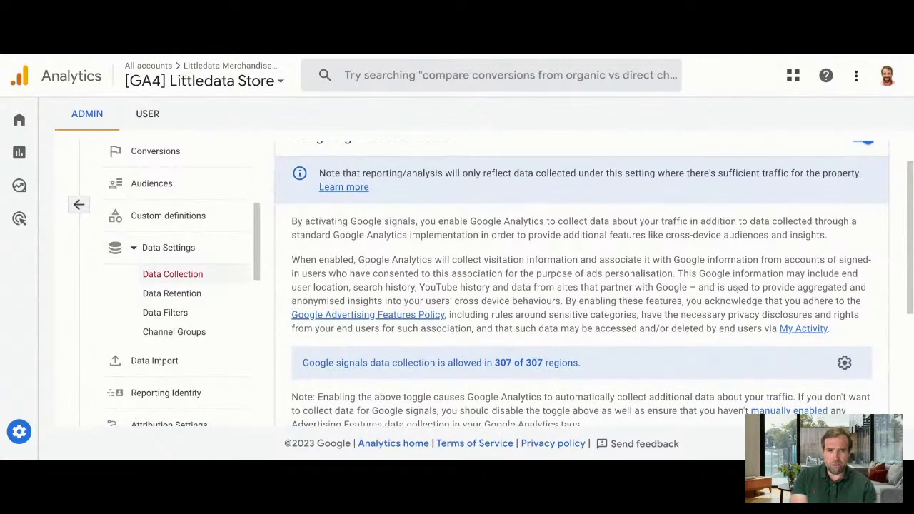
# Review the regional controls and notes for Google signals data collection, and collapse that section
pyautogui.click(845, 363)
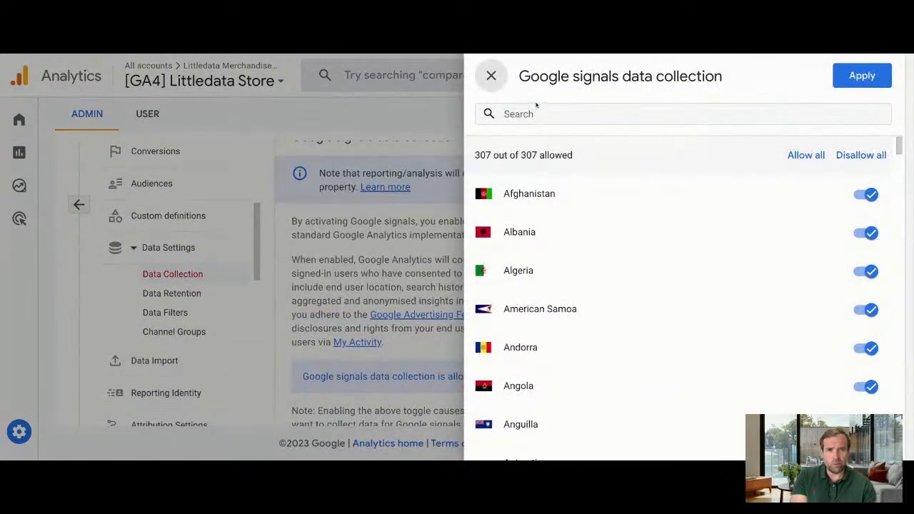
pyautogui.click(492, 75)
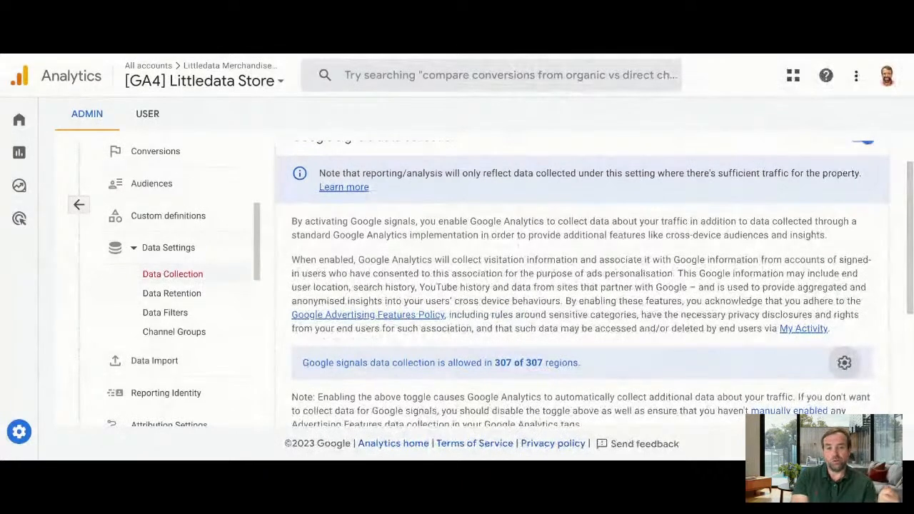
pyautogui.scroll(-1, 582, 285)
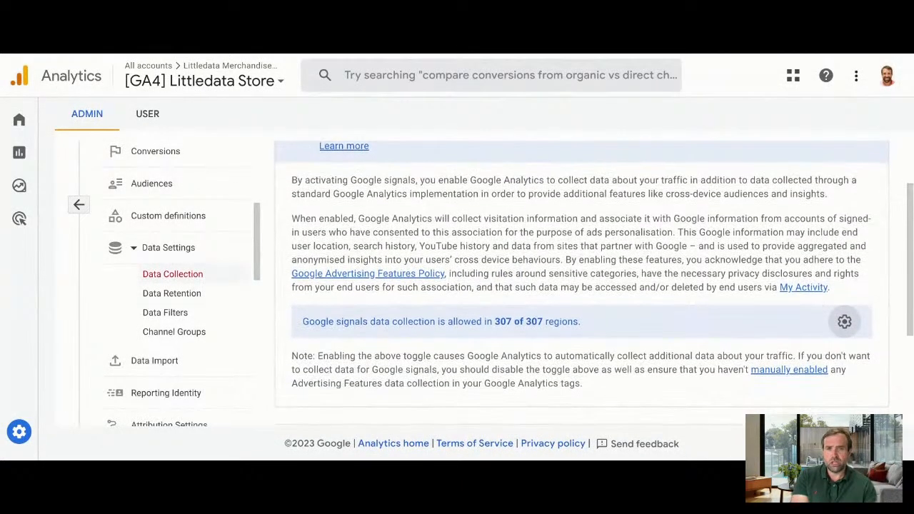
pyautogui.scroll(-1, 801, 196)
pyautogui.scroll(2, 801, 197)
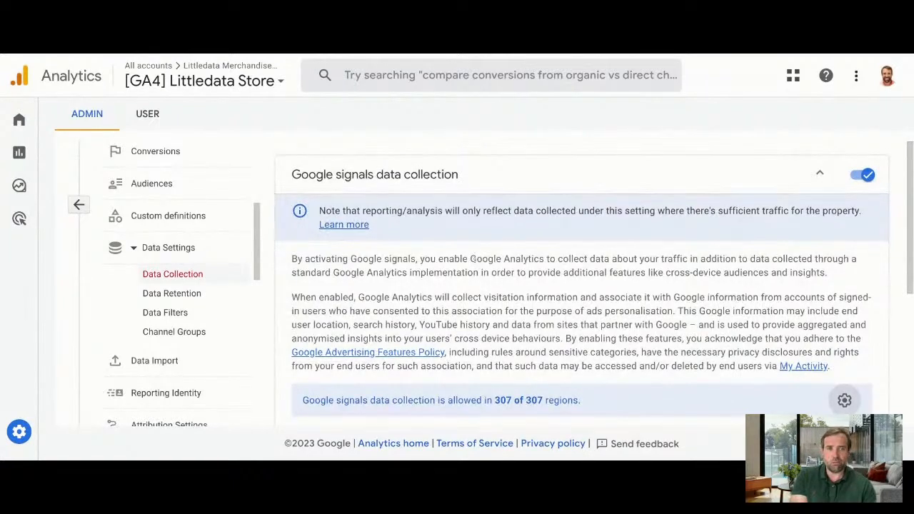
pyautogui.click(823, 177)
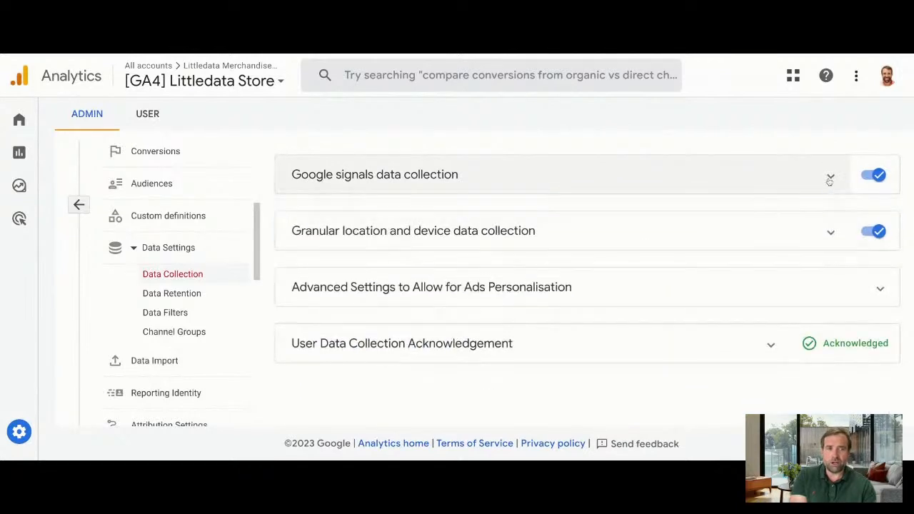
# Expand granular location and device data collection, and turn the setting off and back on
pyautogui.click(789, 243)
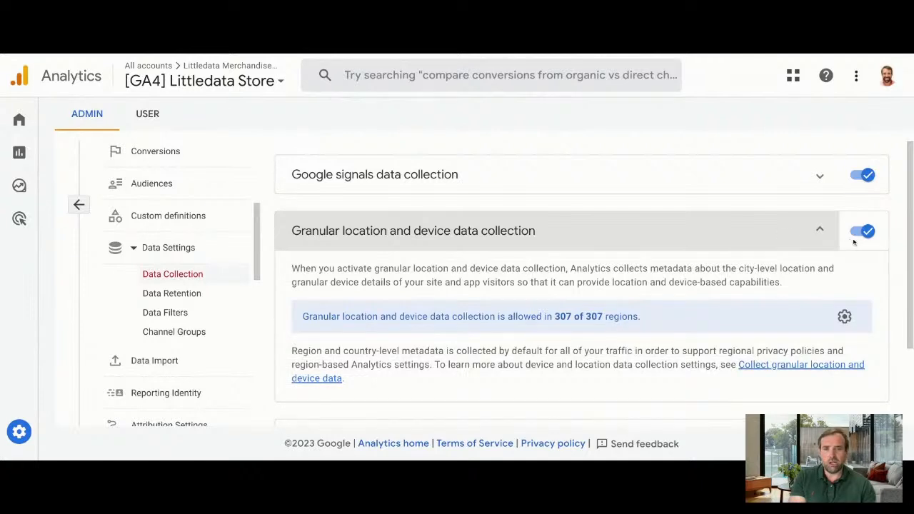
pyautogui.scroll(-1, 683, 268)
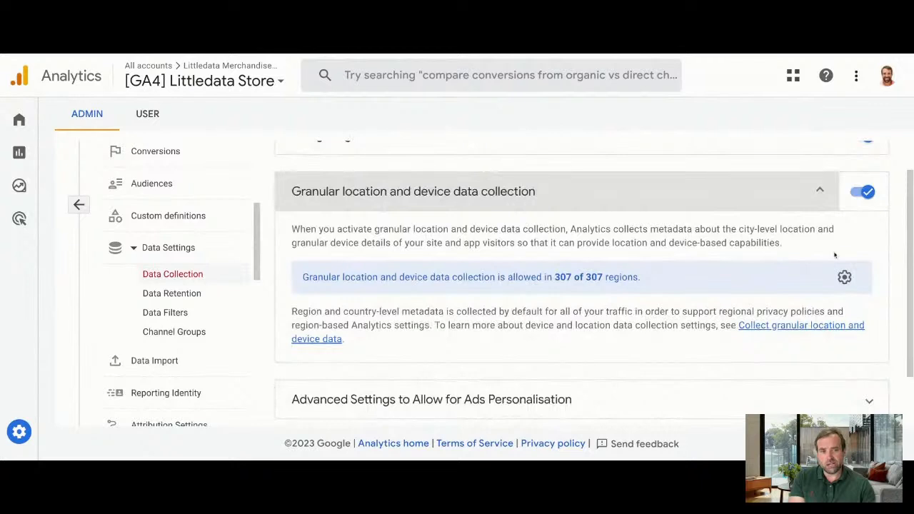
pyautogui.click(863, 196)
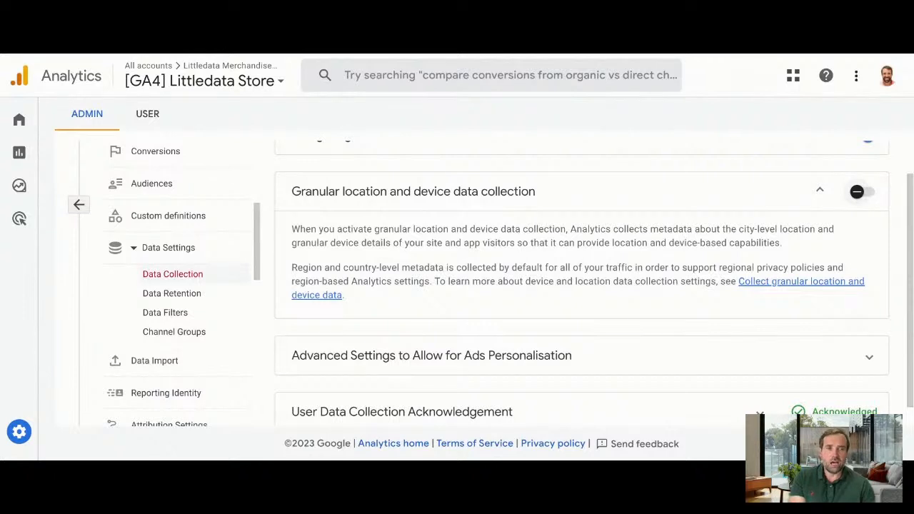
pyautogui.click(862, 192)
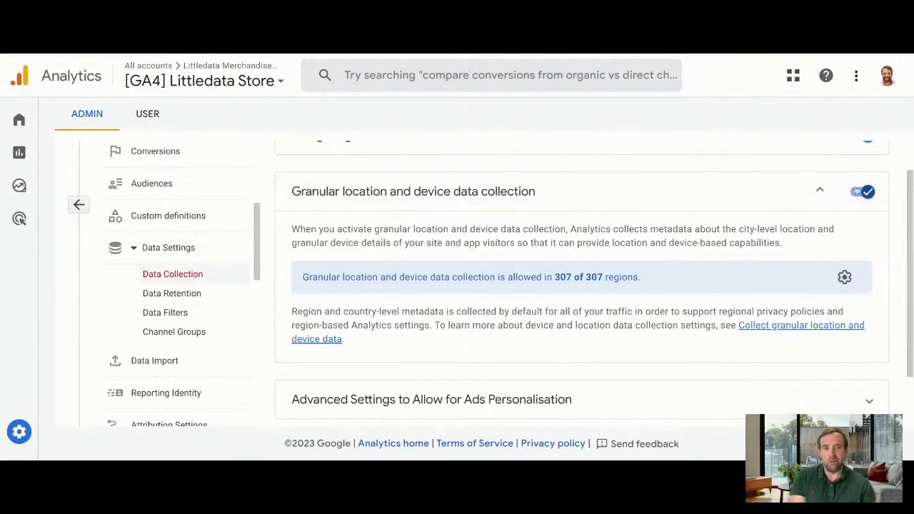
# Expand the advanced settings for ads personalisation and review their description and the geo control region list
pyautogui.scroll(-1, 613, 274)
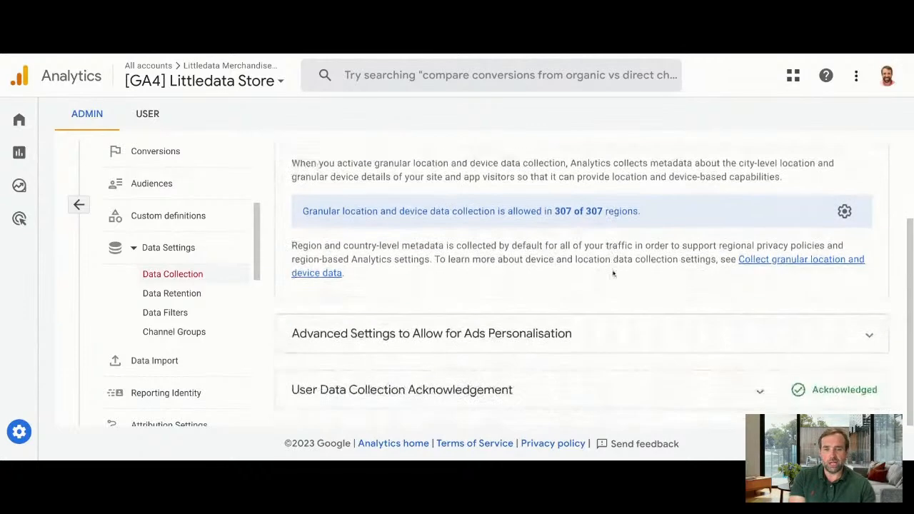
pyautogui.click(821, 336)
pyautogui.scroll(-2, 821, 336)
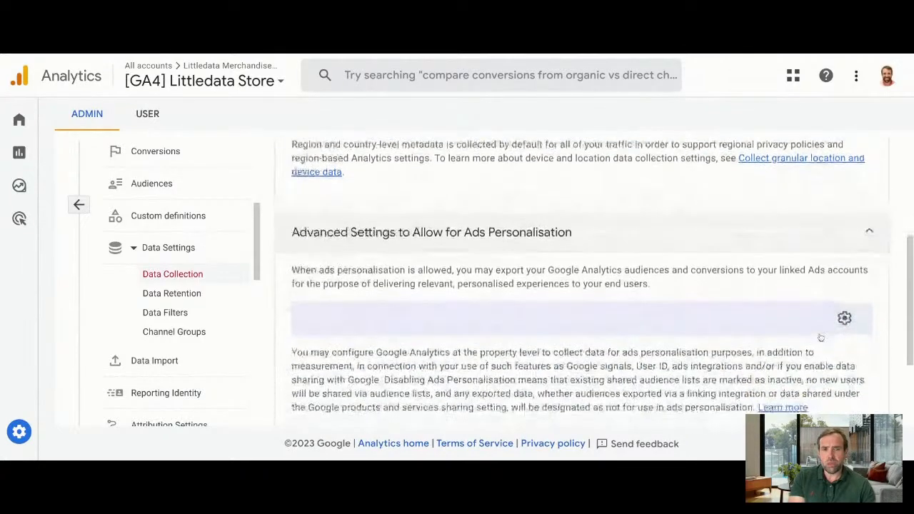
pyautogui.scroll(-2, 875, 365)
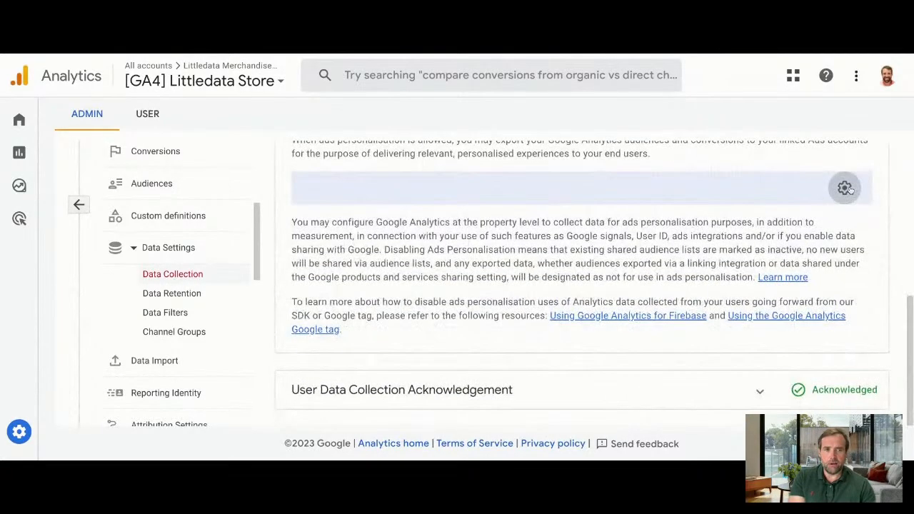
pyautogui.click(845, 186)
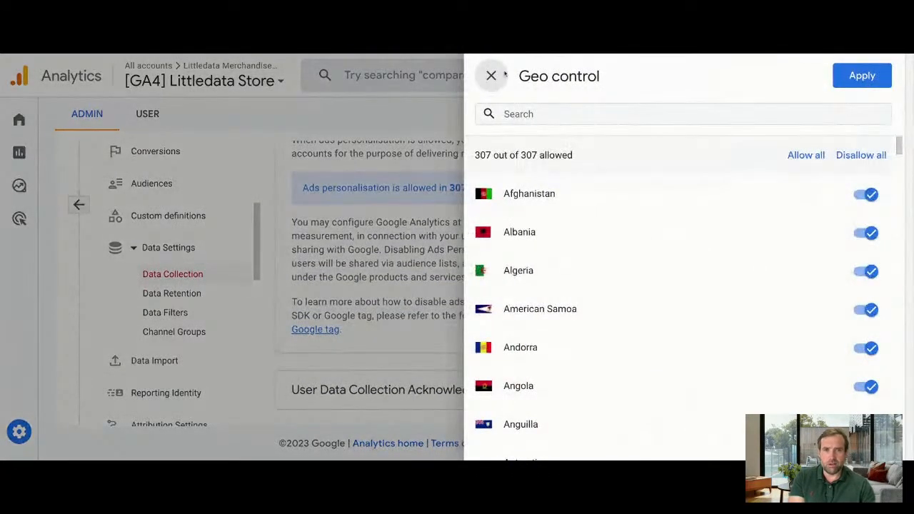
pyautogui.click(493, 74)
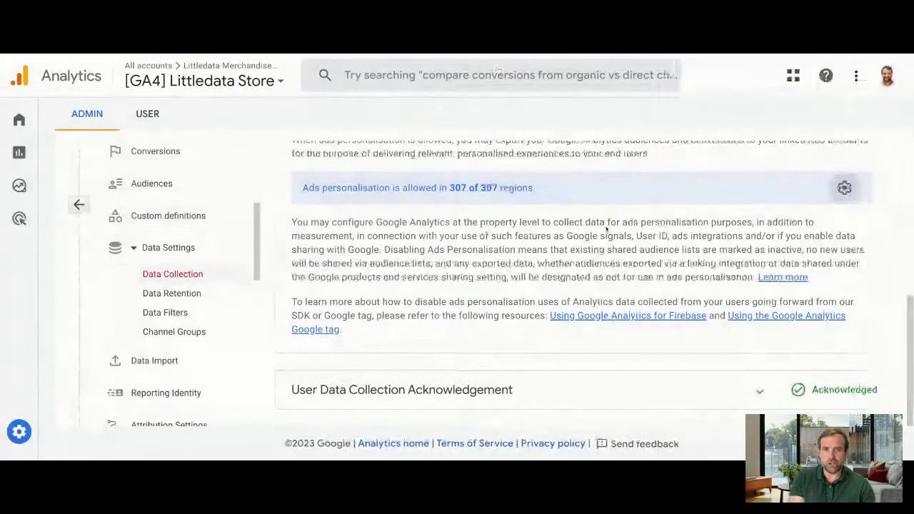
pyautogui.scroll(2, 607, 236)
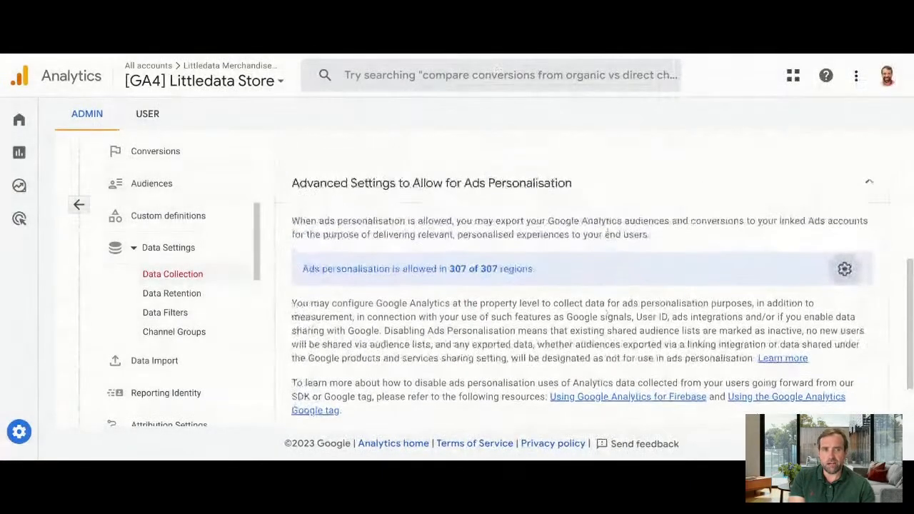
pyautogui.click(845, 269)
pyautogui.click(492, 76)
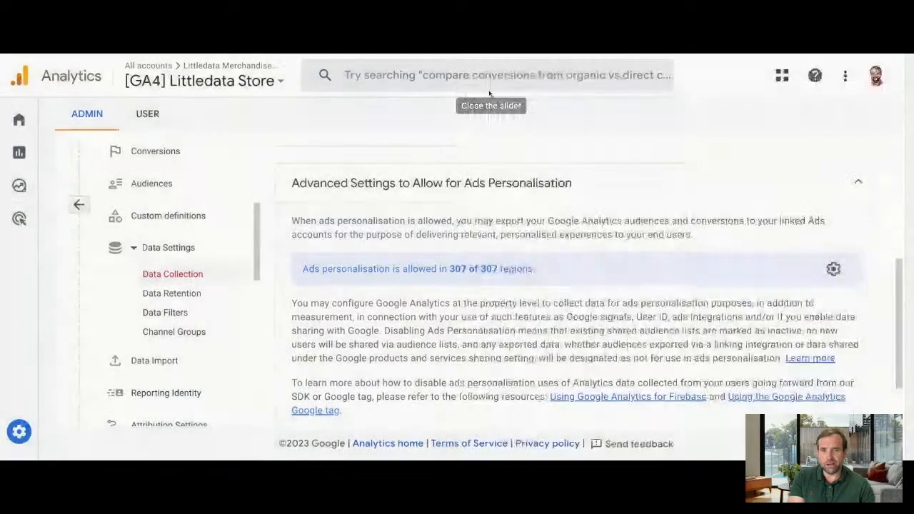
# Open the Data Retention settings, switch event data retention to 2 months and back to 14 months, and save
pyautogui.scroll(-1, 488, 263)
pyautogui.click(178, 292)
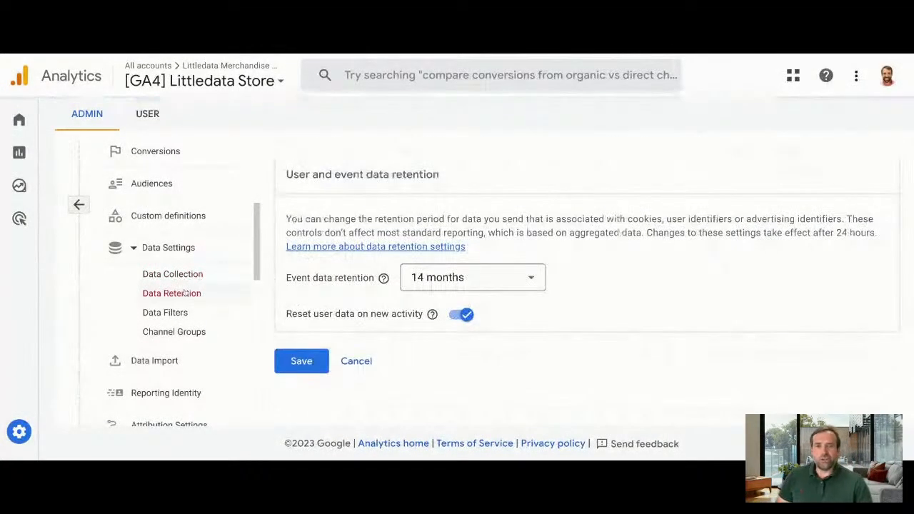
pyautogui.click(441, 280)
pyautogui.click(436, 312)
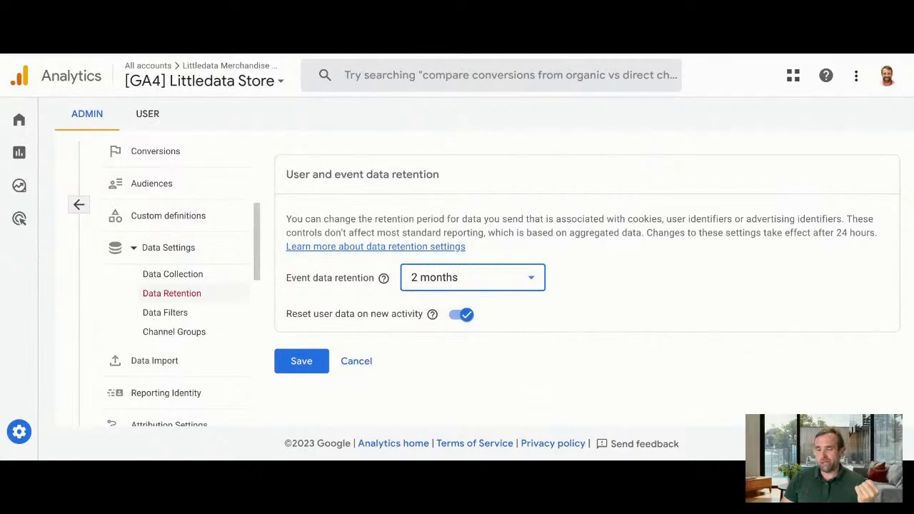
pyautogui.click(482, 286)
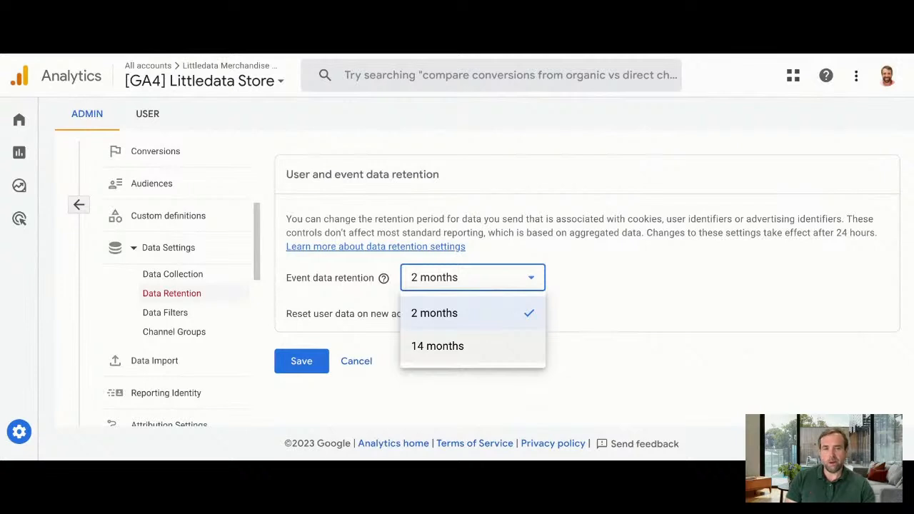
pyautogui.click(458, 346)
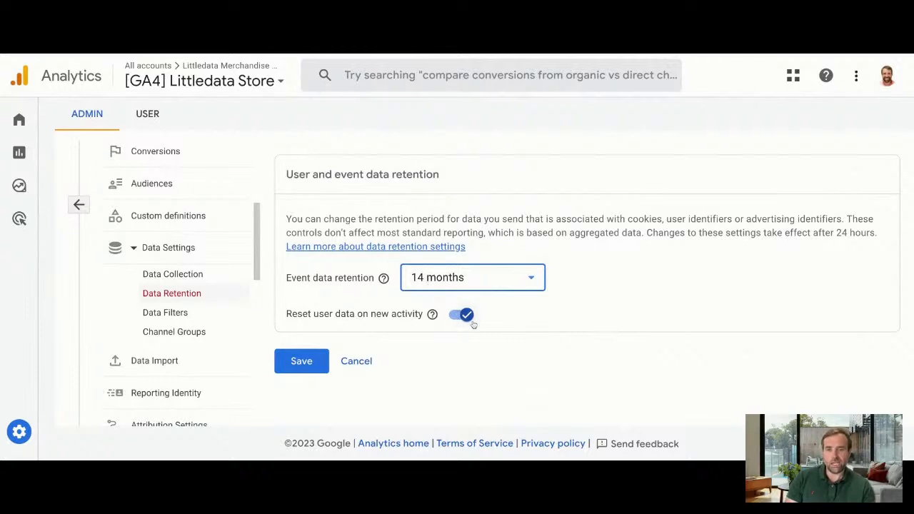
pyautogui.click(304, 362)
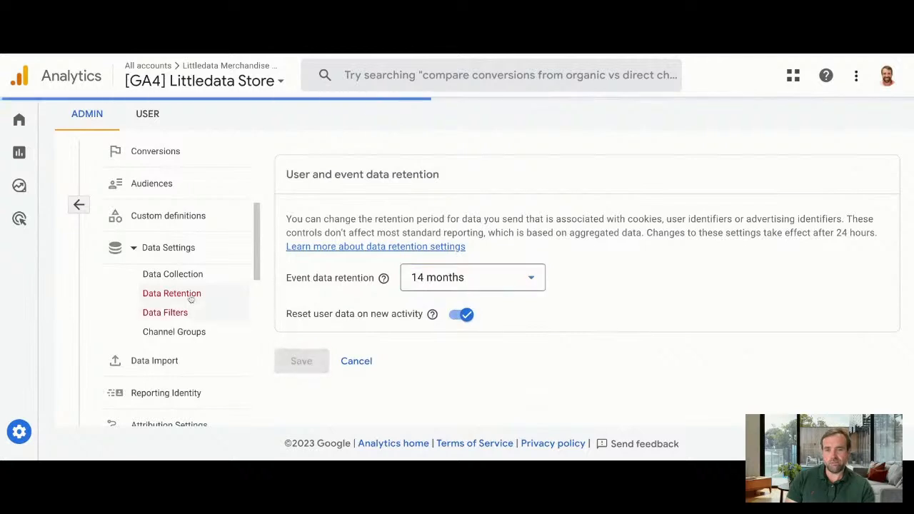
# Open the Internal Traffic data filter, review its operation, traffic_type parameter and filter state, and close it without changes
pyautogui.click(172, 315)
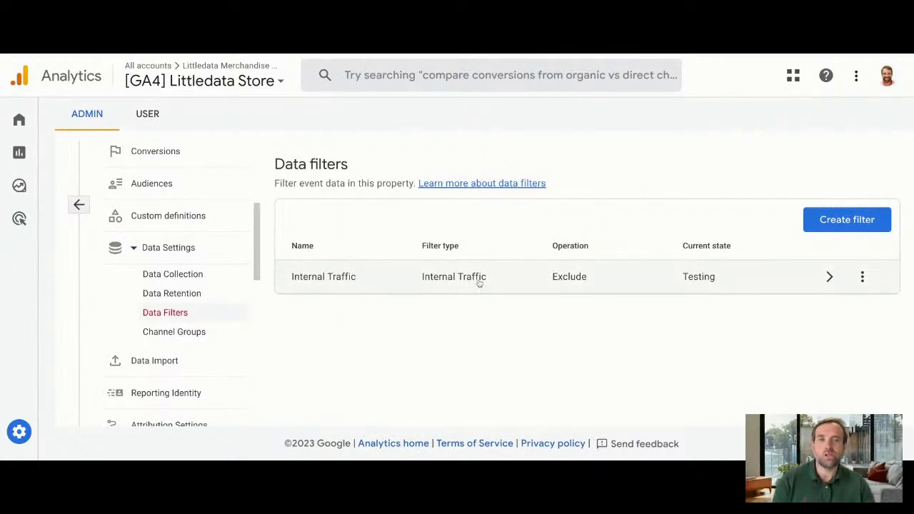
pyautogui.click(576, 278)
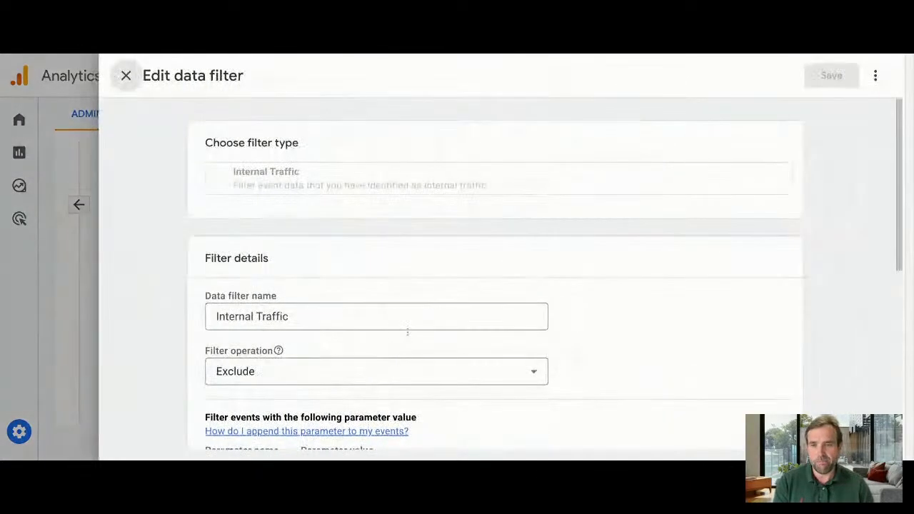
pyautogui.scroll(-5, 407, 332)
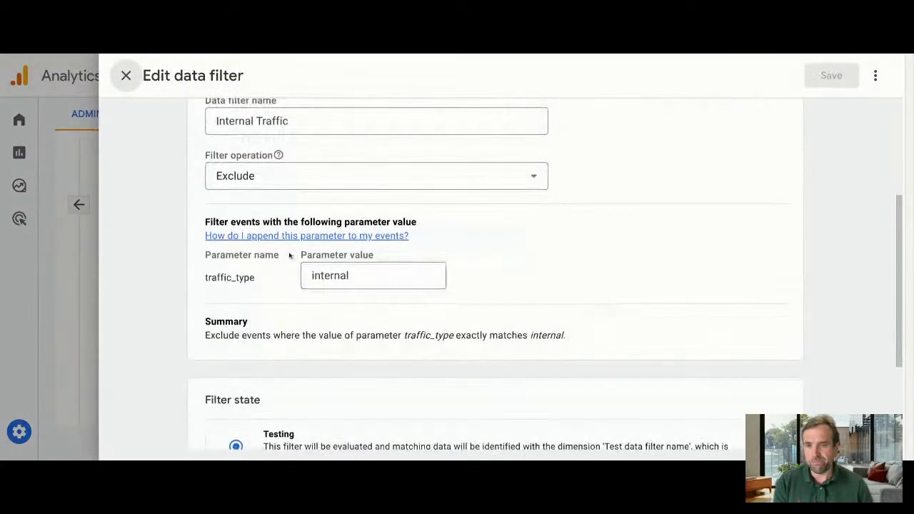
pyautogui.doubleClick(244, 279)
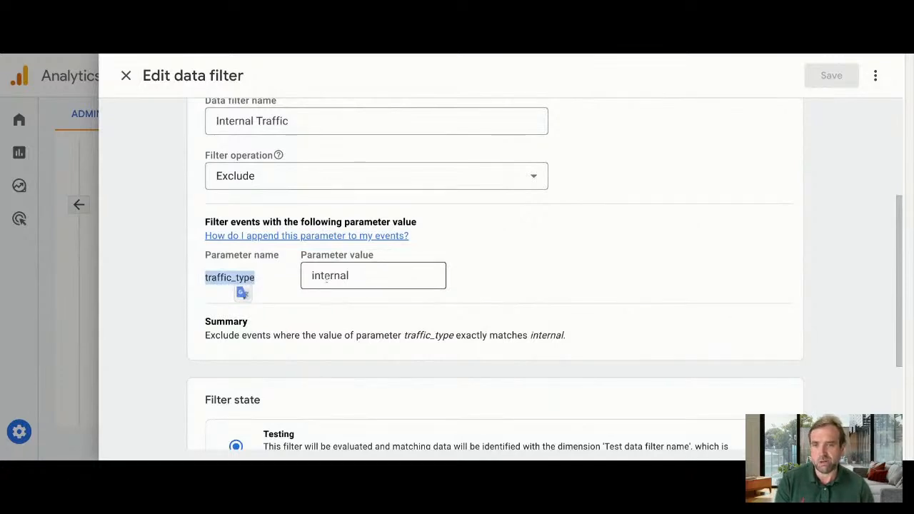
pyautogui.click(274, 296)
pyautogui.scroll(-1, 273, 295)
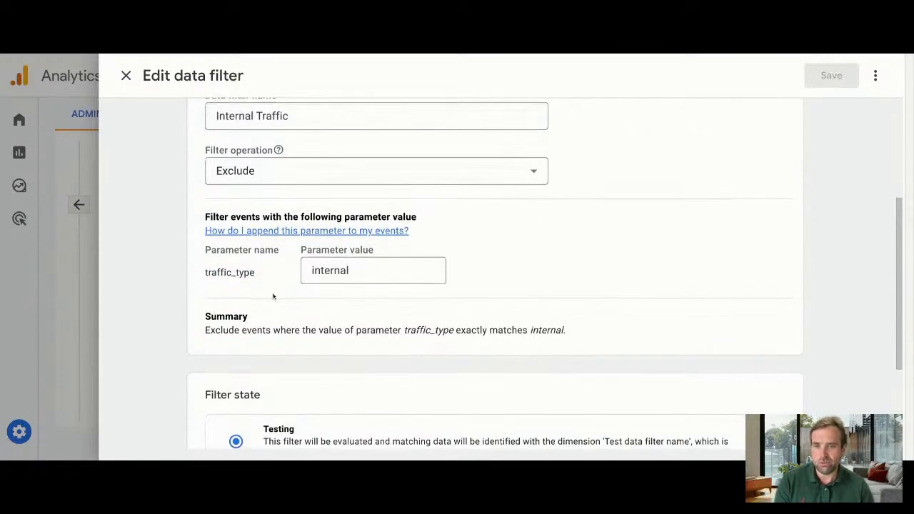
pyautogui.scroll(-2, 273, 296)
pyautogui.scroll(3, 311, 240)
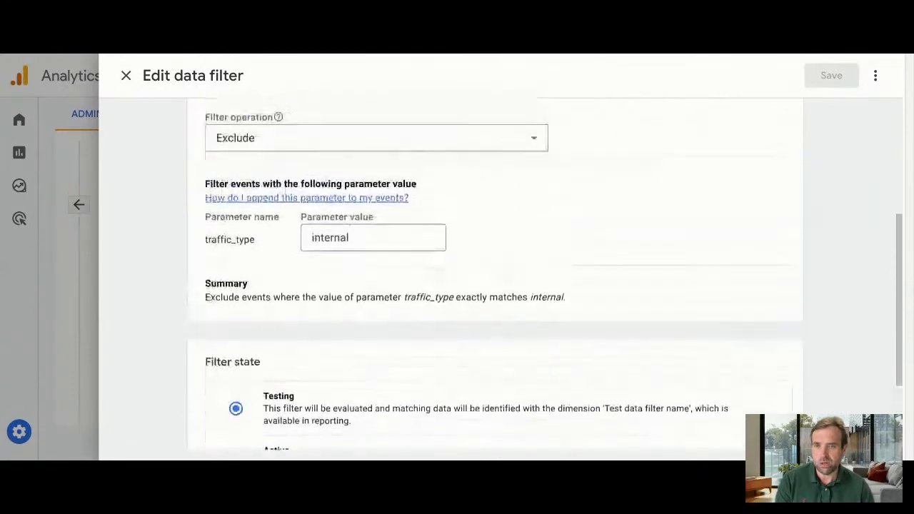
pyautogui.click(271, 150)
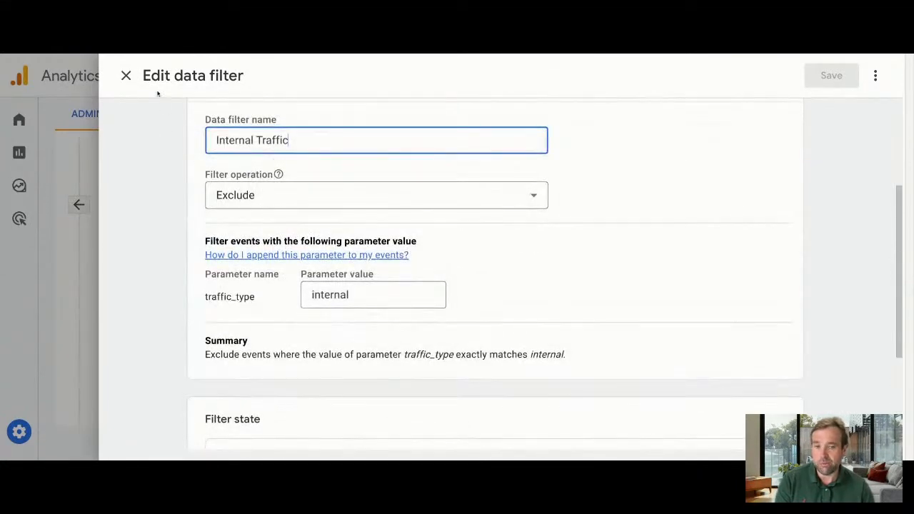
pyautogui.click(126, 76)
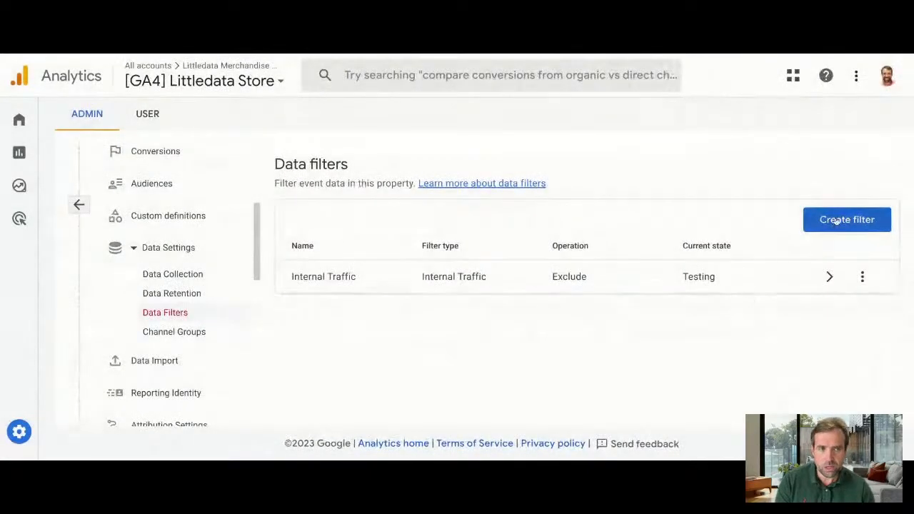
# Start a new Developer traffic data filter, review its filter operations and states, and close it without creating it
pyautogui.click(837, 220)
pyautogui.click(454, 188)
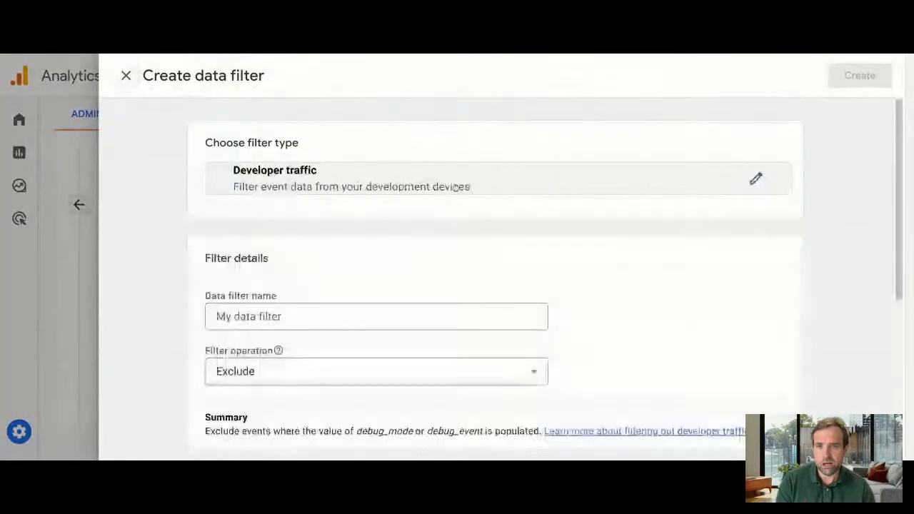
pyautogui.scroll(-1, 400, 365)
pyautogui.click(303, 316)
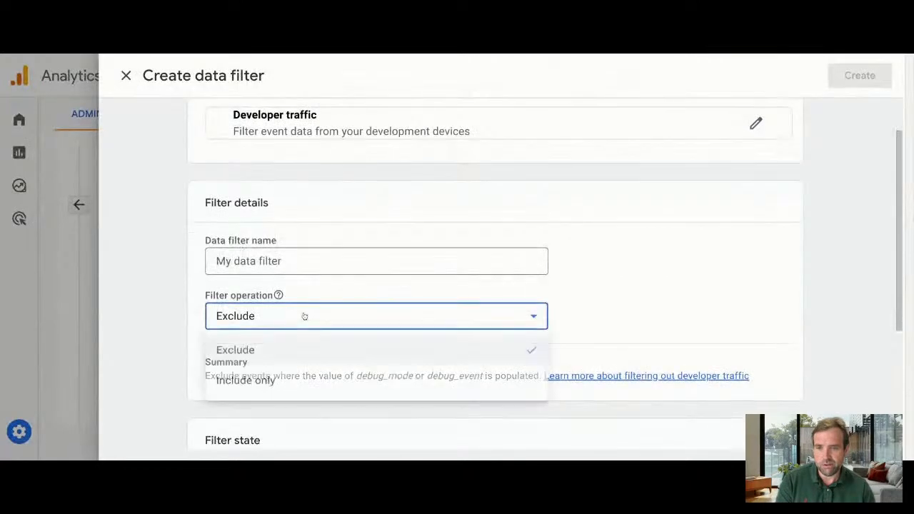
pyautogui.click(736, 290)
pyautogui.scroll(-1, 736, 290)
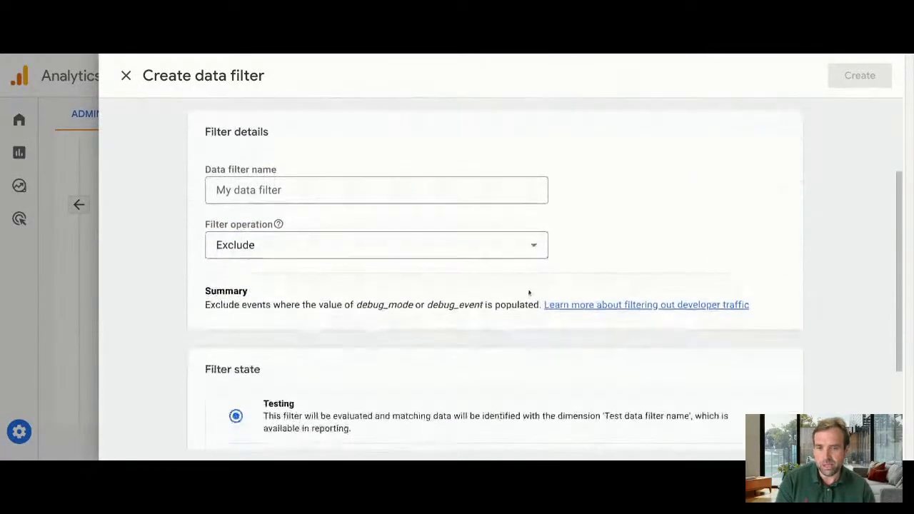
pyautogui.scroll(-2, 458, 307)
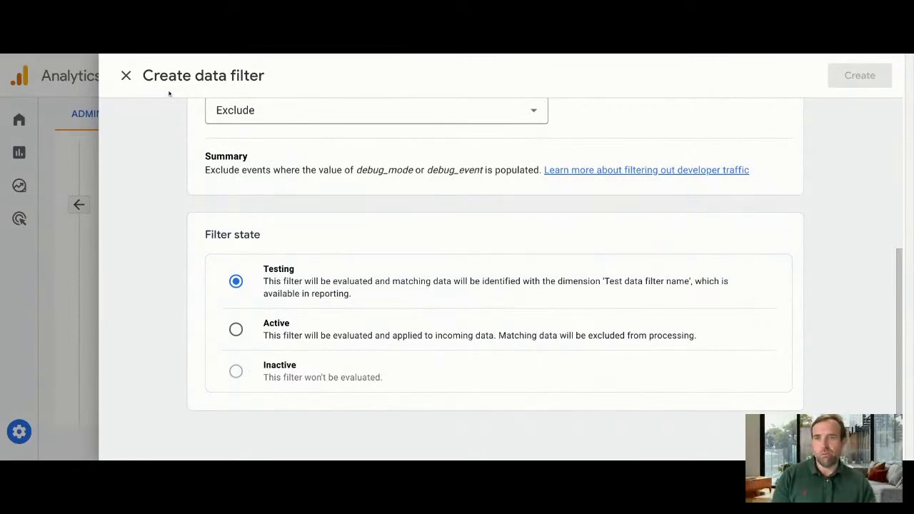
pyautogui.click(126, 76)
# Review the property's channel groups list and open the Reporting Identity settings
pyautogui.click(174, 337)
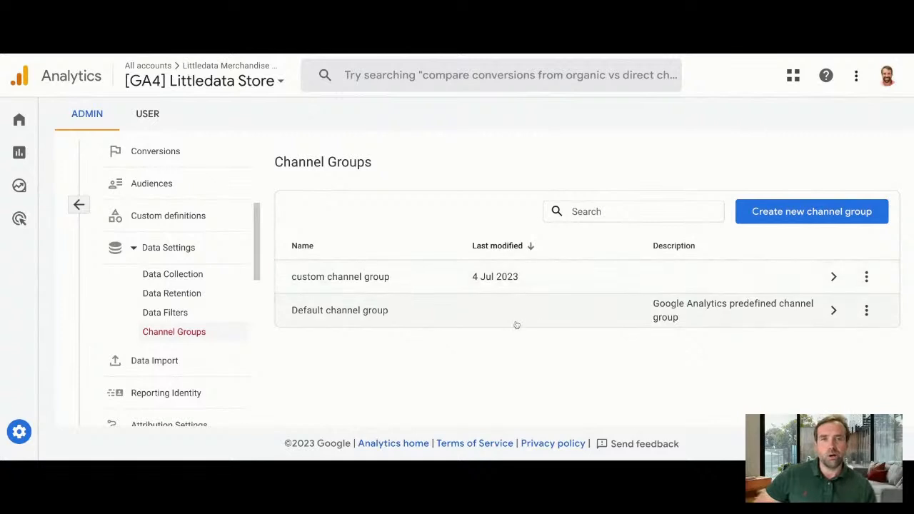
pyautogui.scroll(-2, 191, 340)
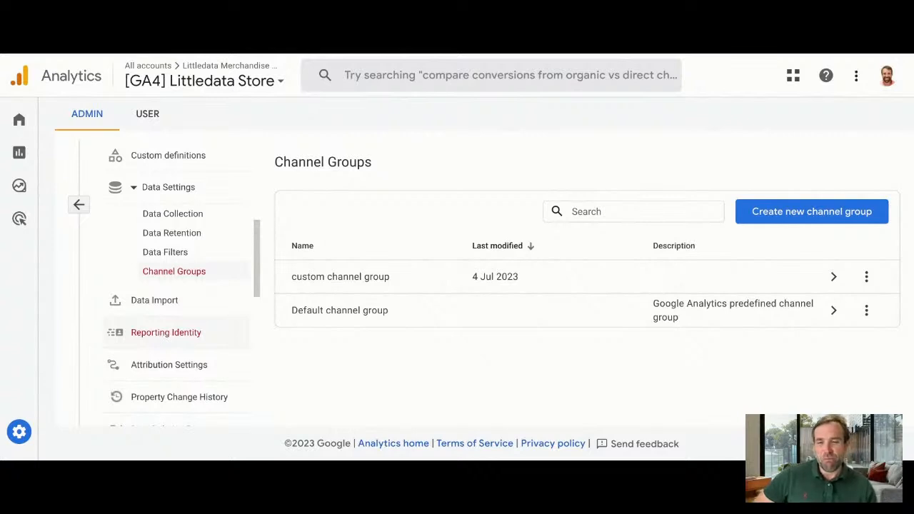
pyautogui.click(178, 328)
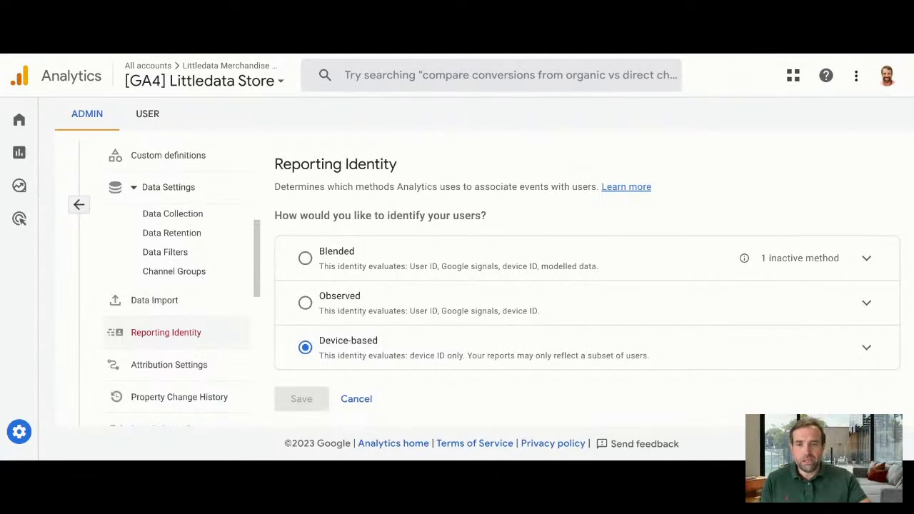
# Switch the reporting identity to Blended and read which identification methods it evaluates
pyautogui.click(305, 258)
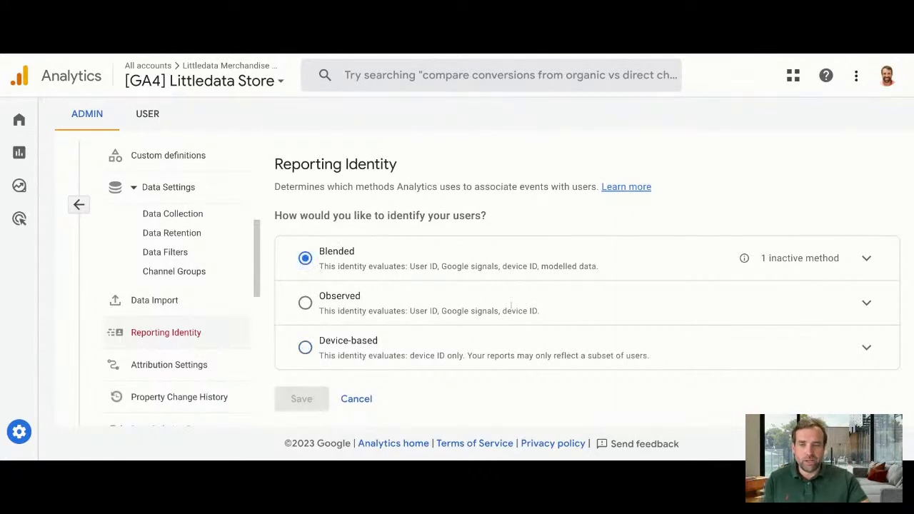
pyautogui.click(198, 300)
pyautogui.click(195, 337)
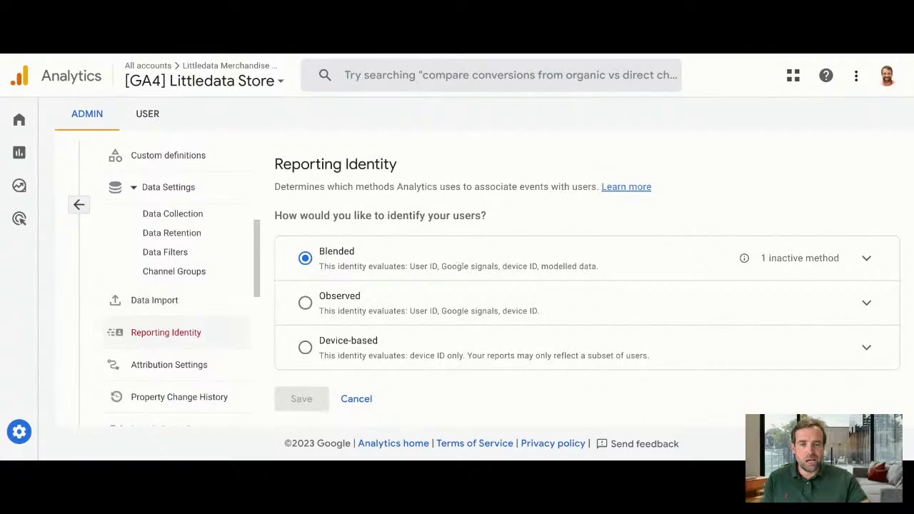
pyautogui.tripleClick(353, 267)
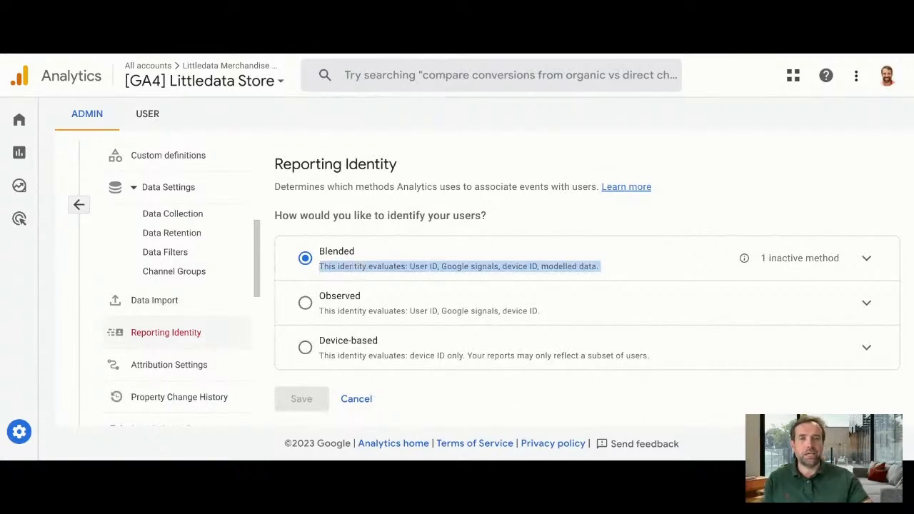
pyautogui.click(442, 266)
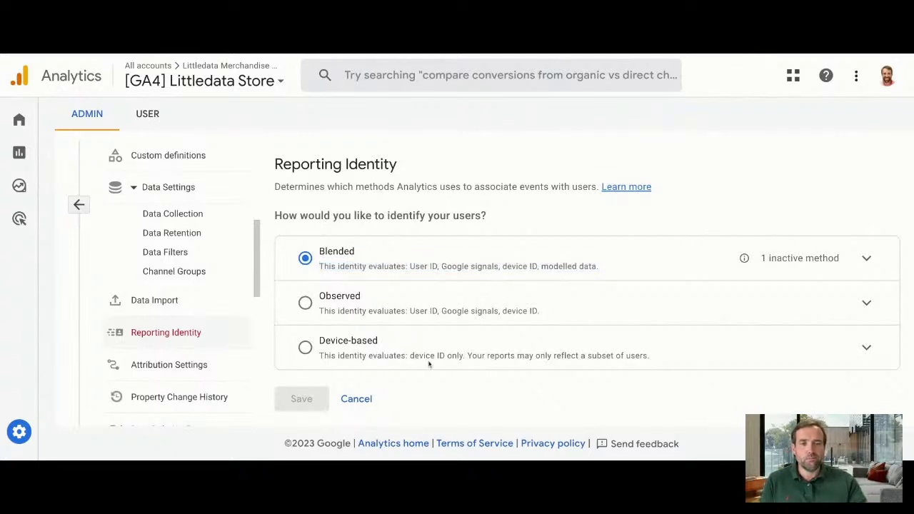
# Reload Reporting Identity, show all its options, set the identity to Device-based, and save
pyautogui.click(43, 54)
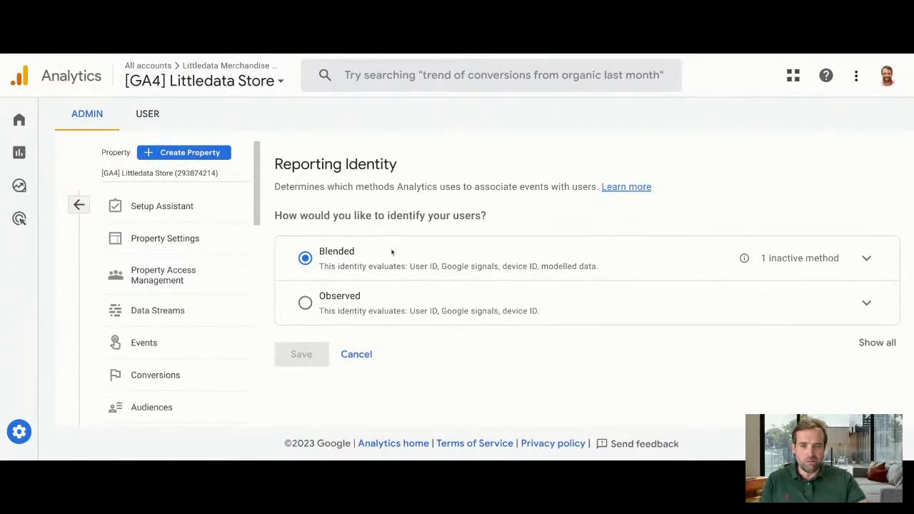
pyautogui.click(877, 342)
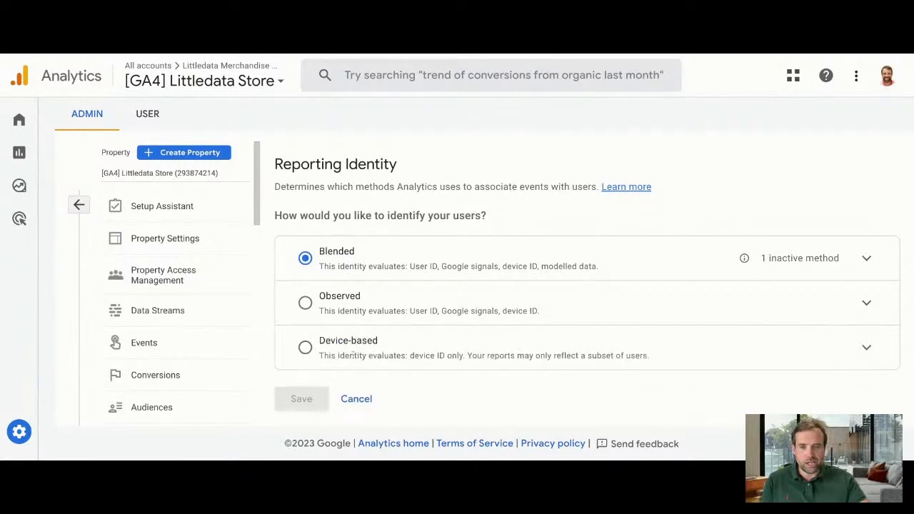
pyautogui.click(305, 347)
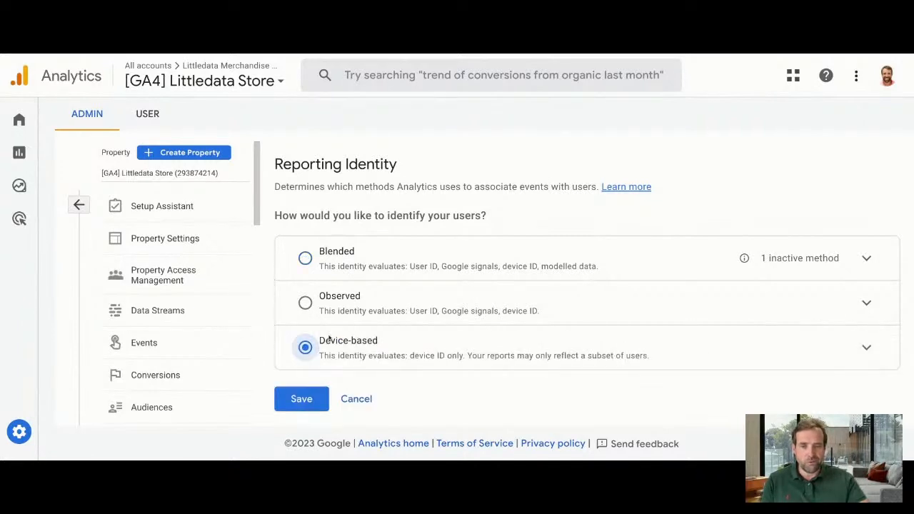
pyautogui.tripleClick(328, 340)
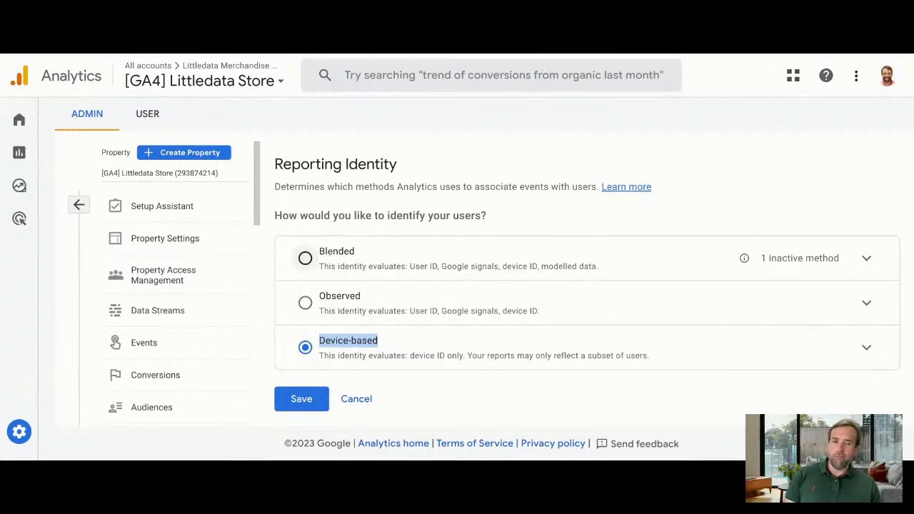
pyautogui.moveTo(499, 268); pyautogui.dragTo(441, 266)
pyautogui.click(443, 268)
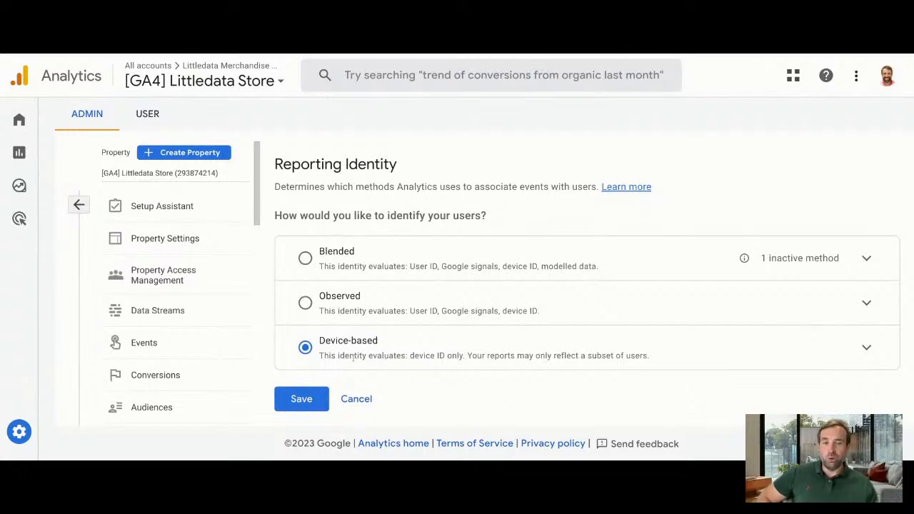
pyautogui.click(319, 400)
pyautogui.click(559, 318)
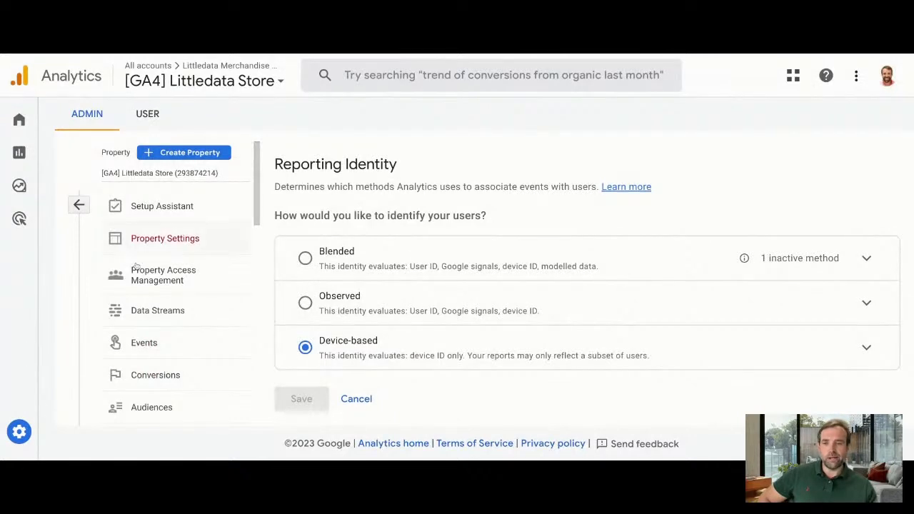
# Open the property's Attribution Settings and review the available reporting attribution models, leaving Data-driven selected
pyautogui.scroll(-2, 125, 270)
pyautogui.scroll(-4, 125, 270)
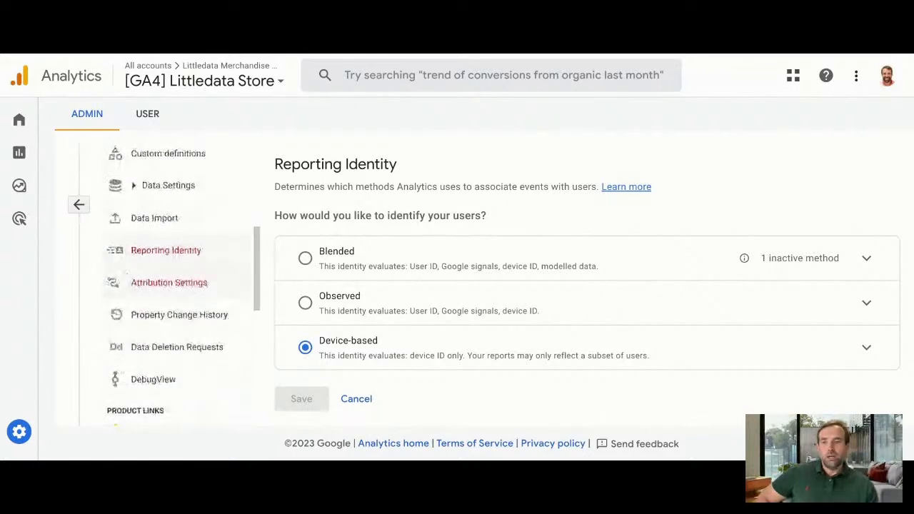
pyautogui.click(183, 289)
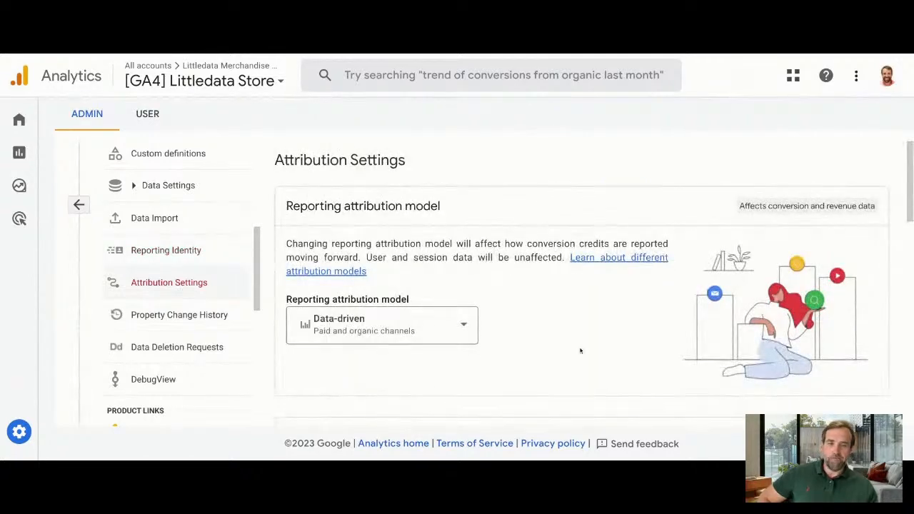
pyautogui.scroll(-2, 580, 350)
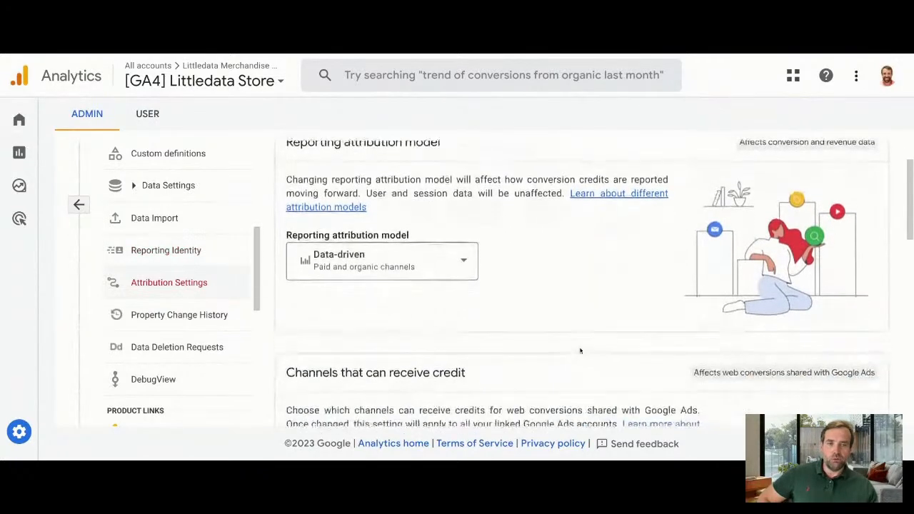
pyautogui.click(381, 262)
pyautogui.click(408, 264)
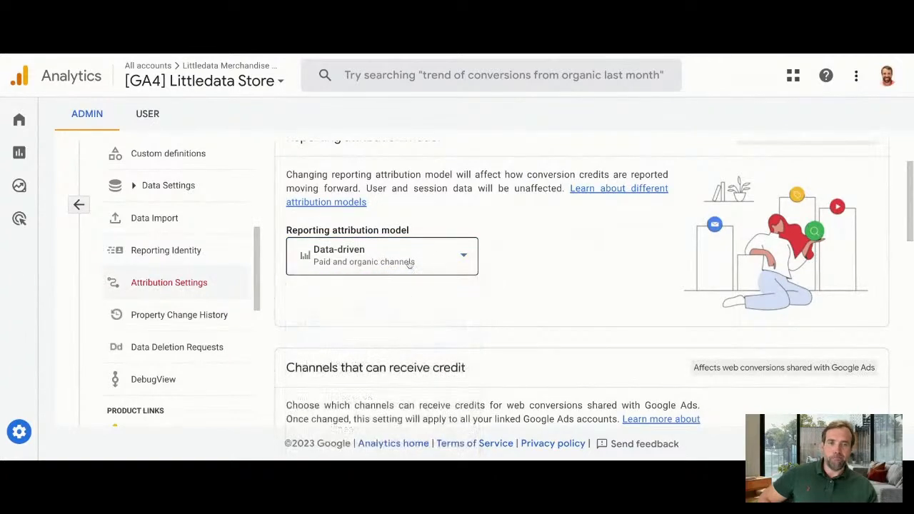
pyautogui.click(451, 264)
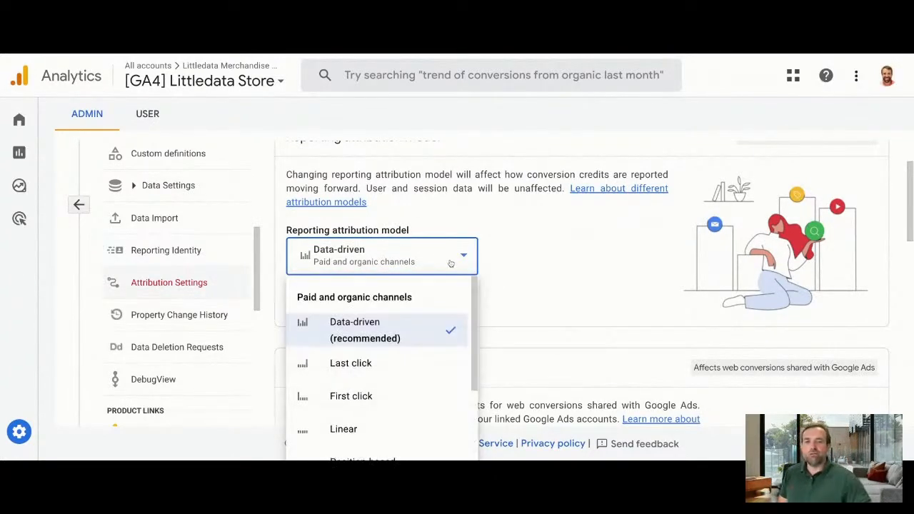
pyautogui.click(421, 269)
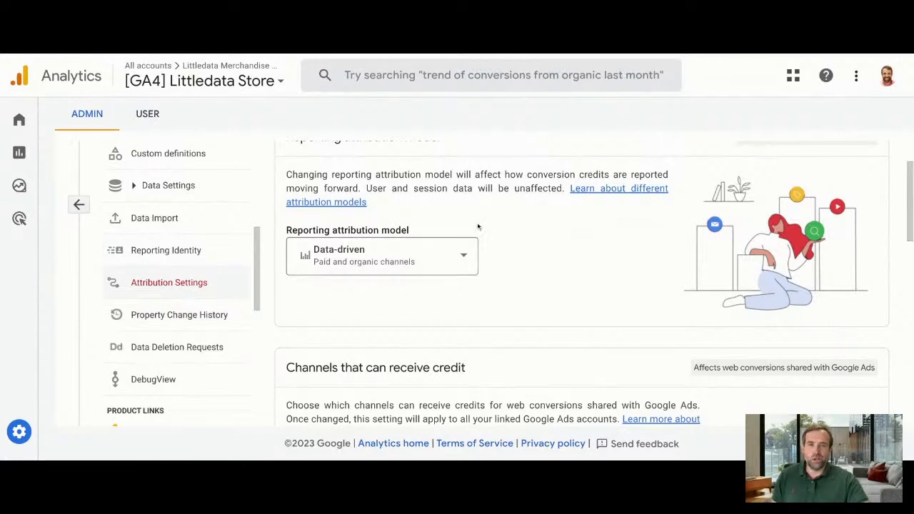
# Try Google paid channels as the channels that can receive credit, and set the option back to Paid and organic channels
pyautogui.scroll(-1, 454, 227)
pyautogui.scroll(-1, 454, 227)
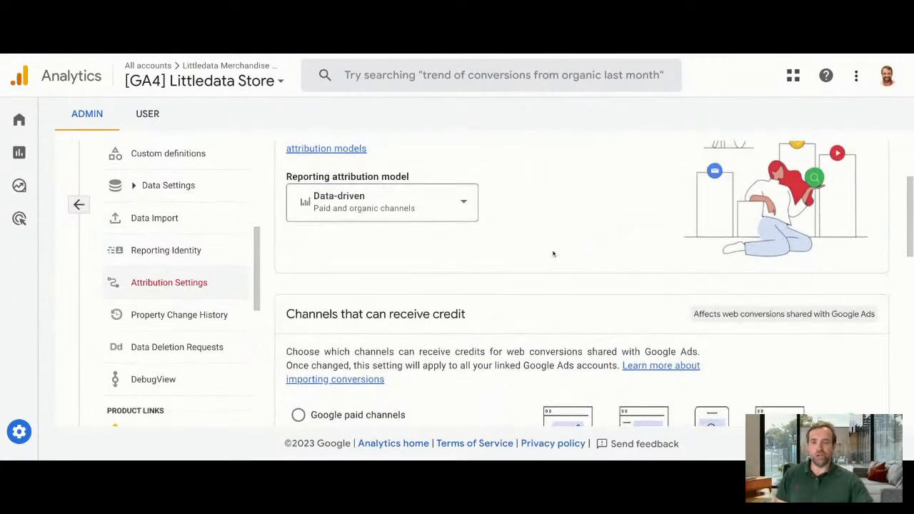
pyautogui.scroll(-3, 596, 252)
pyautogui.scroll(2, 597, 251)
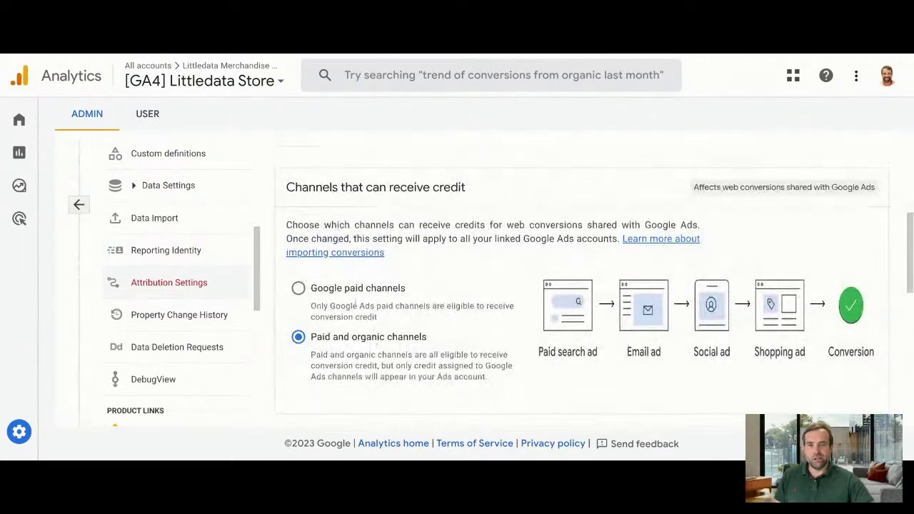
pyautogui.click(351, 293)
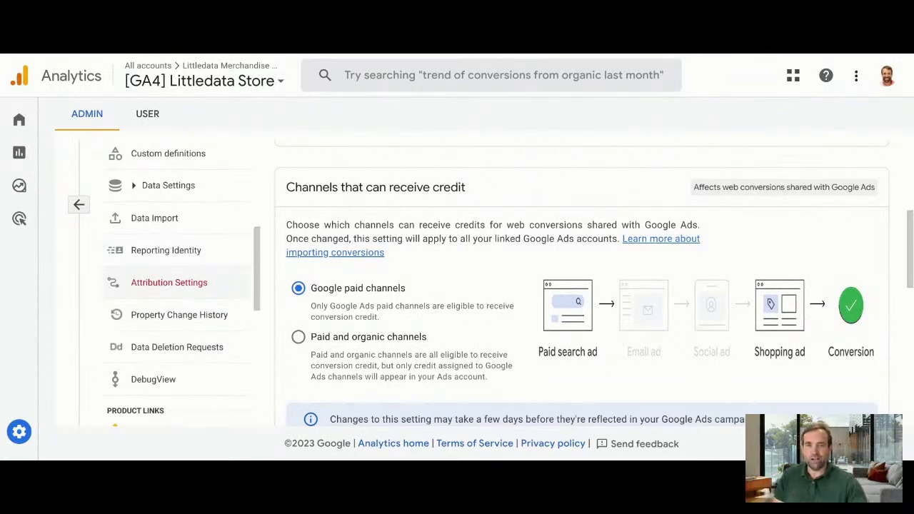
pyautogui.click(300, 337)
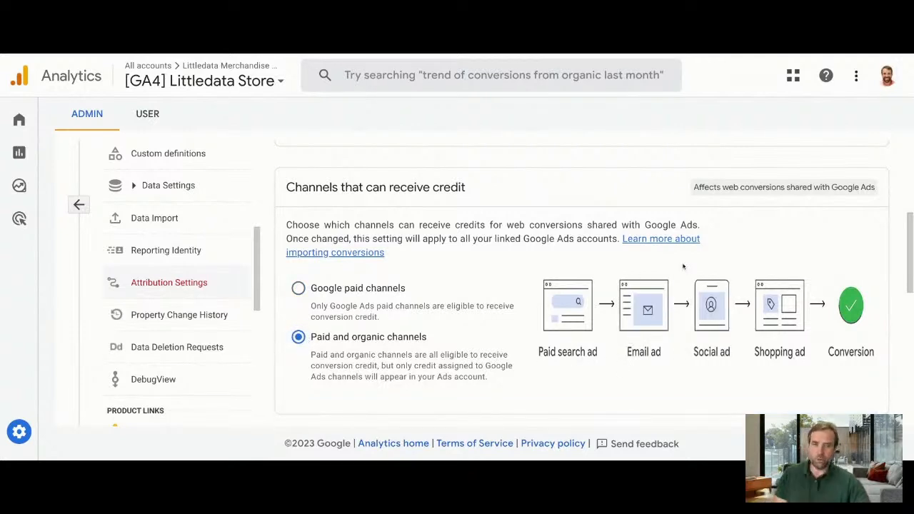
# Try conversion windows of 7 days for acquisition and 30 days for other events, and restore the recommended 30 and 90 days
pyautogui.scroll(-3, 641, 355)
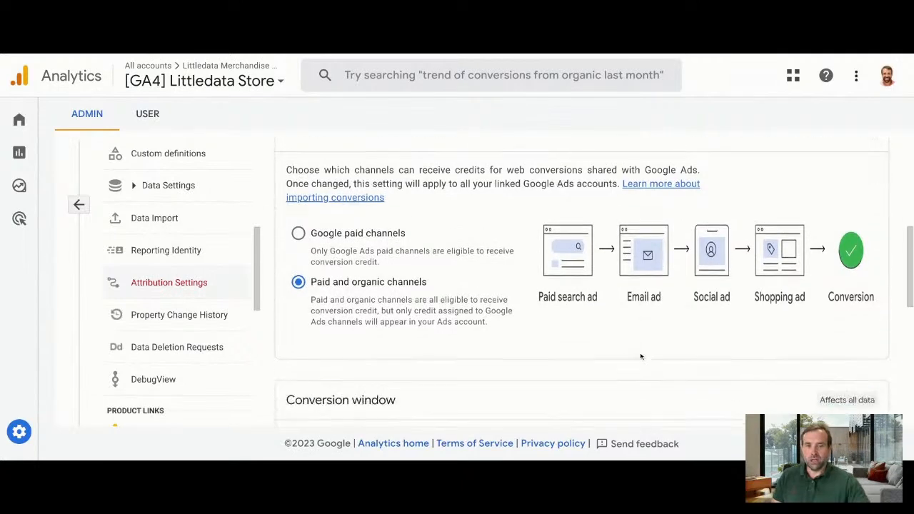
pyautogui.scroll(-5, 640, 356)
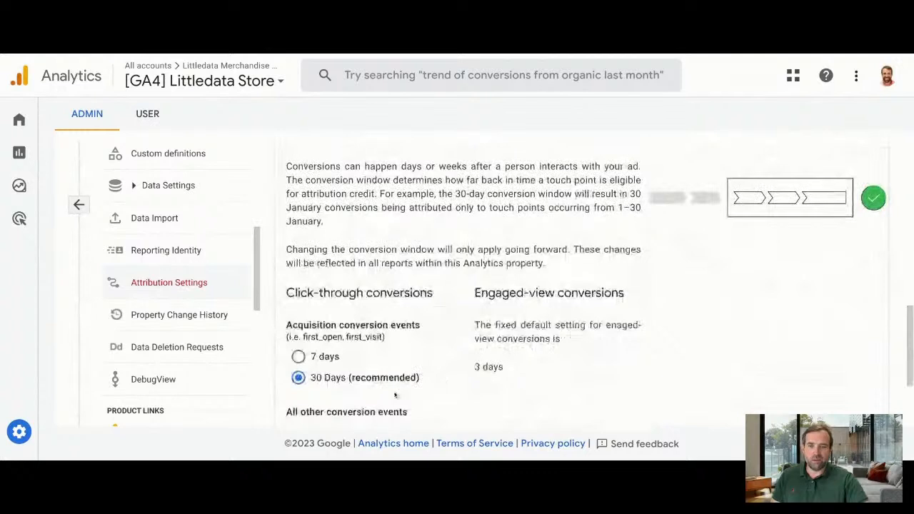
pyautogui.scroll(-2, 396, 393)
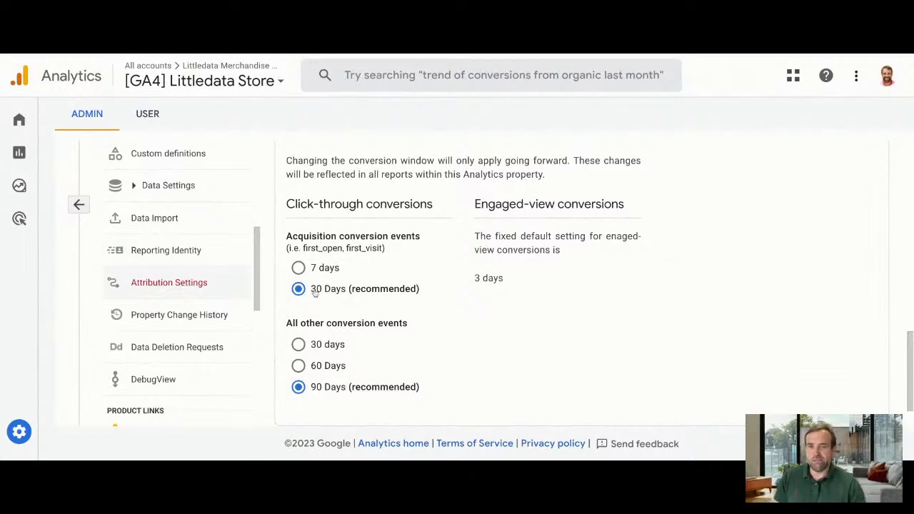
pyautogui.click(312, 350)
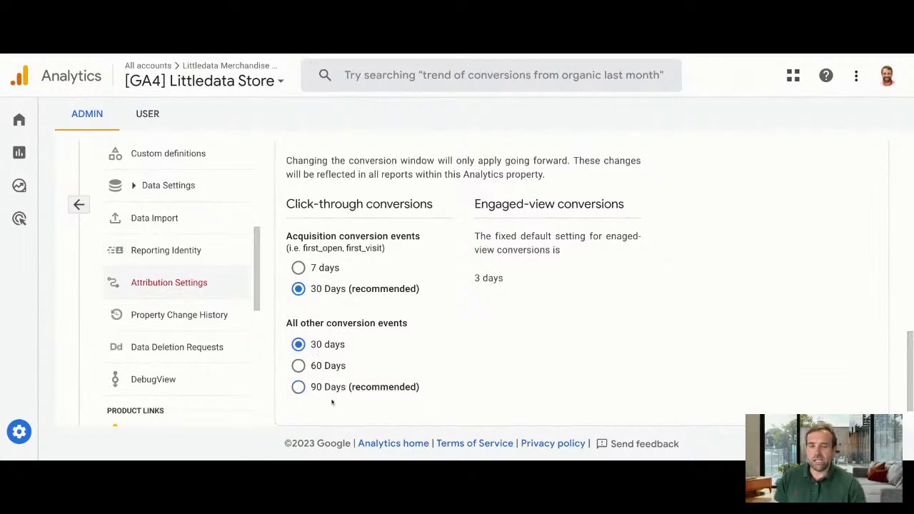
pyautogui.click(304, 268)
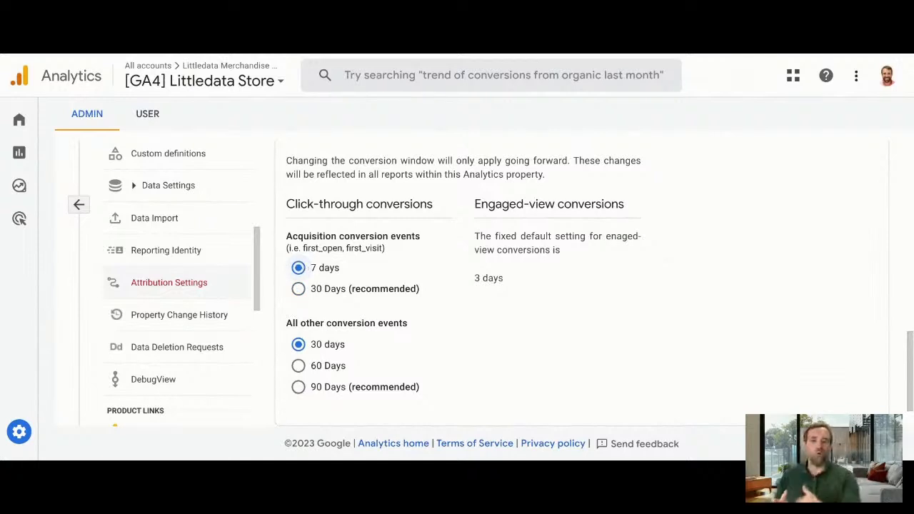
pyautogui.click(299, 288)
pyautogui.click(299, 387)
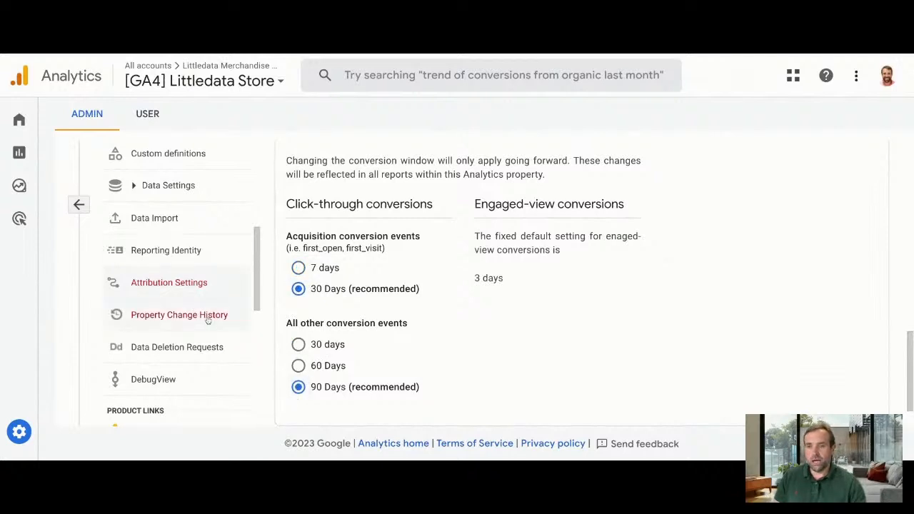
# Open the Property Change History and review the recent changes, including what was modified and who made each change
pyautogui.click(208, 316)
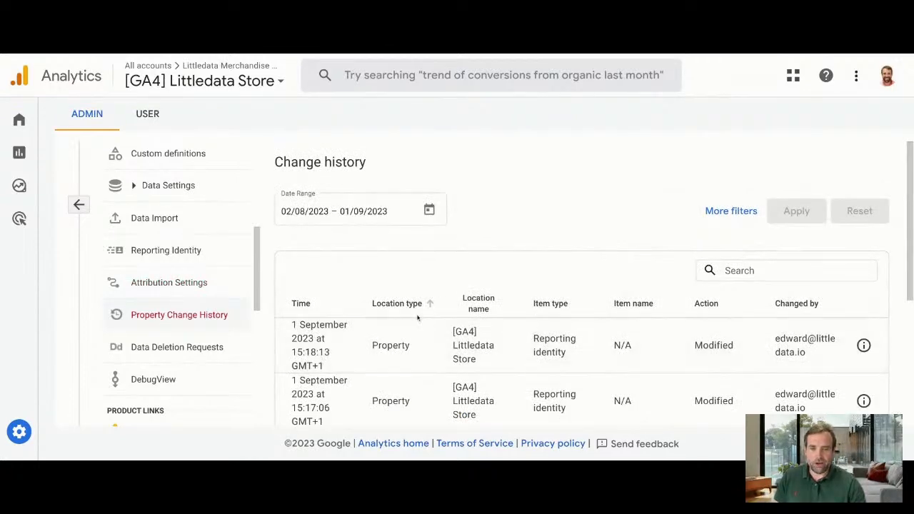
pyautogui.scroll(-2, 430, 360)
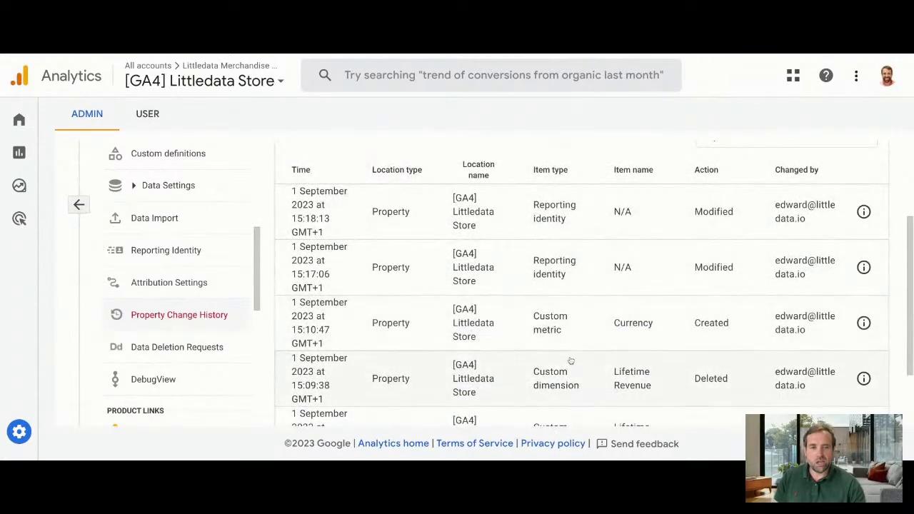
pyautogui.scroll(2, 565, 373)
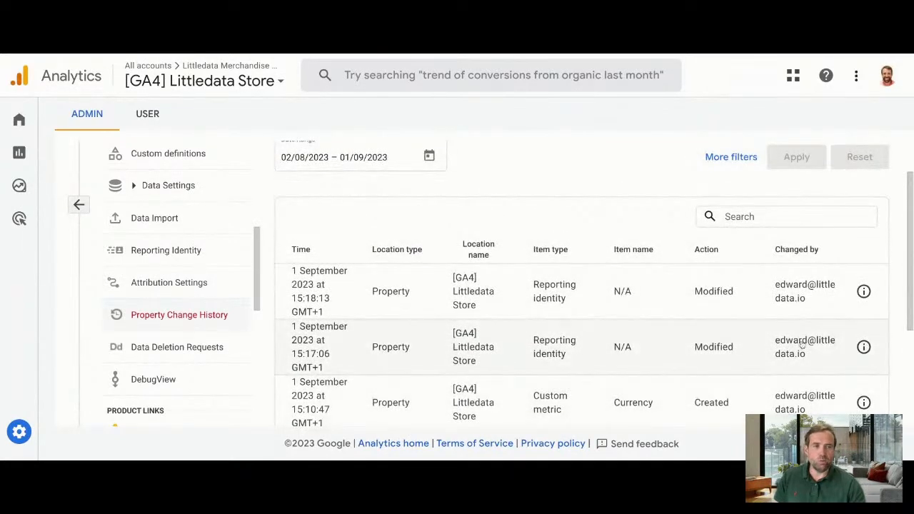
# Start a data deletion request, review the deletion types, and set it to Delete selected parameters on all events
pyautogui.click(174, 350)
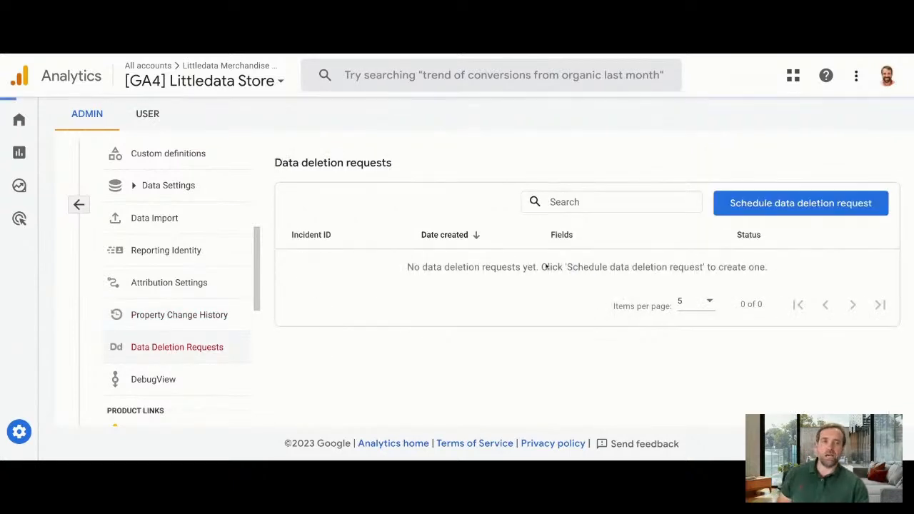
pyautogui.click(757, 207)
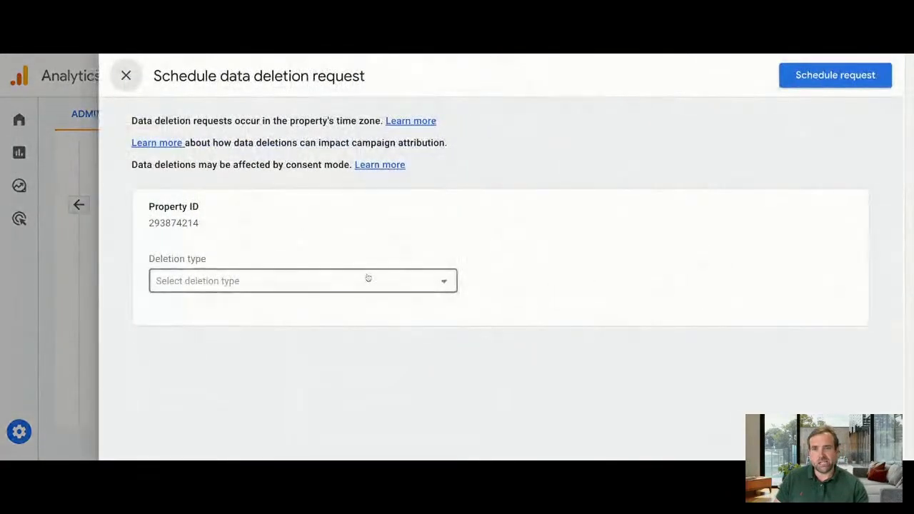
pyautogui.click(368, 278)
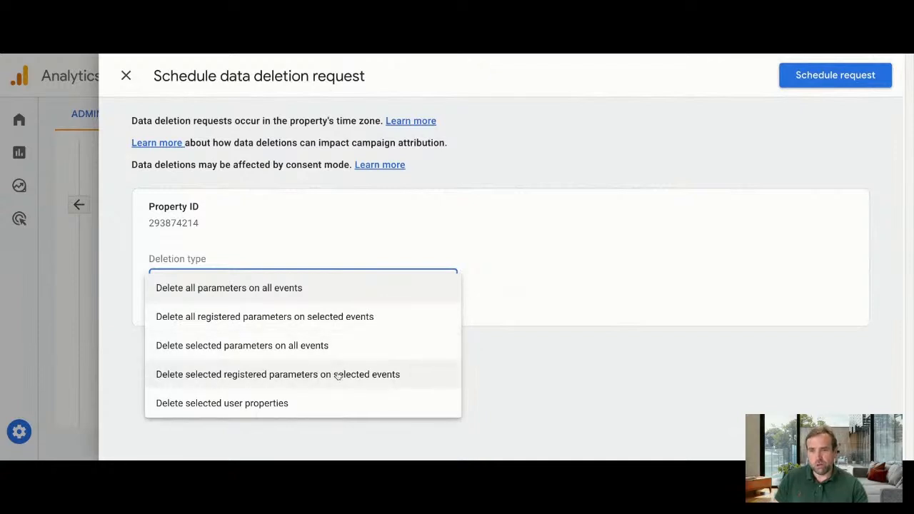
pyautogui.click(333, 294)
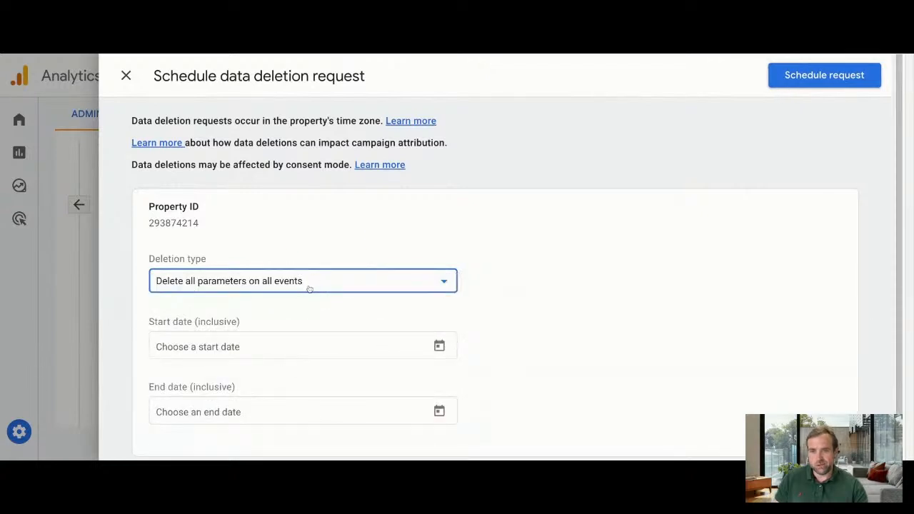
pyautogui.click(286, 287)
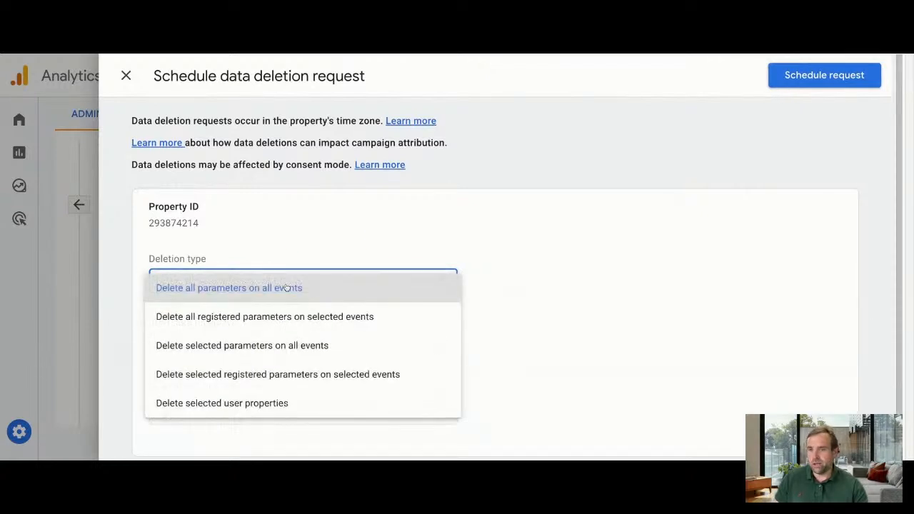
pyautogui.click(273, 344)
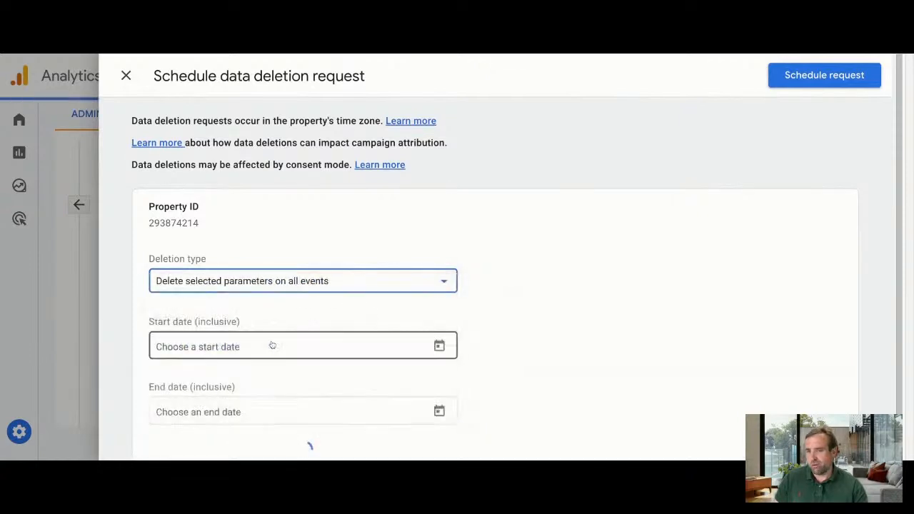
# Add campaign as a parameter to delete and close the data deletion request without scheduling it
pyautogui.scroll(-2, 221, 400)
pyautogui.click(243, 366)
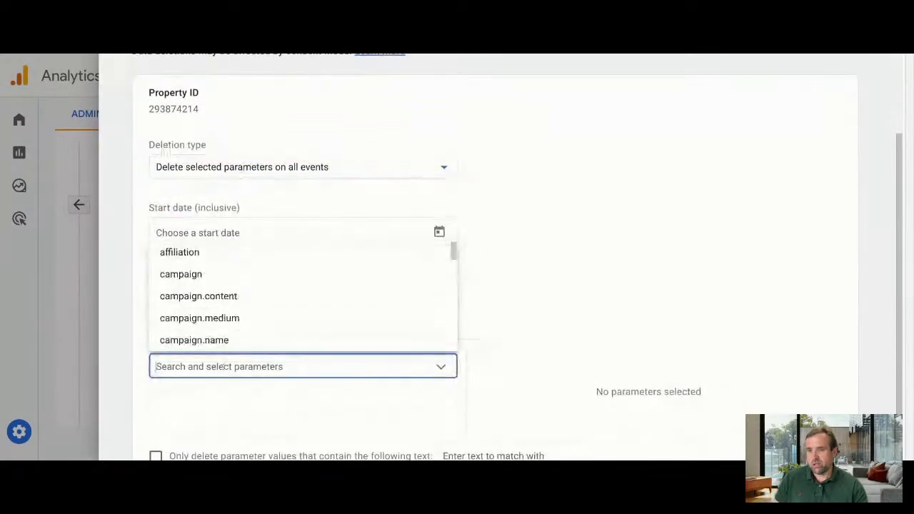
pyautogui.click(232, 281)
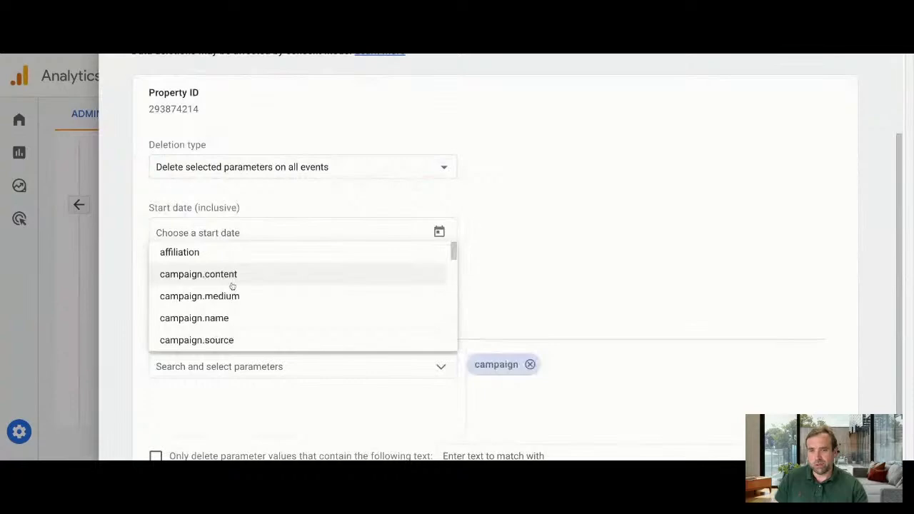
pyautogui.scroll(2, 207, 97)
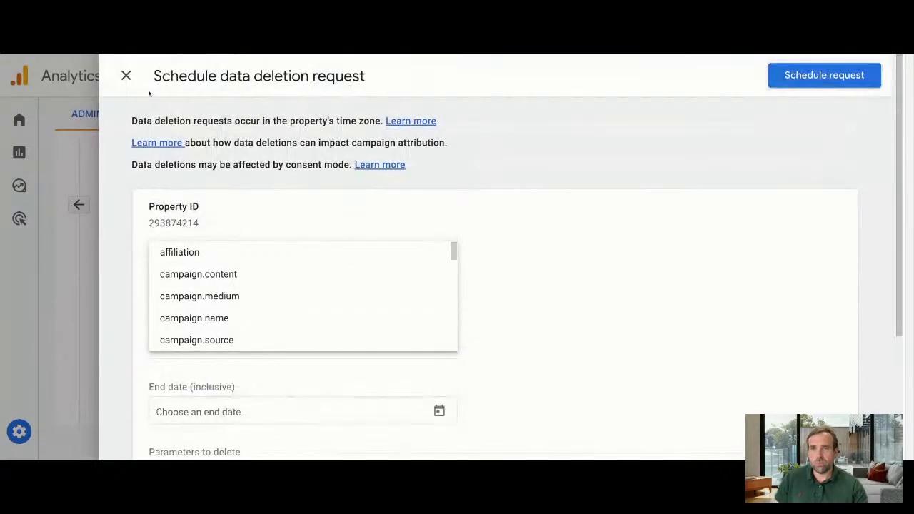
pyautogui.click(126, 76)
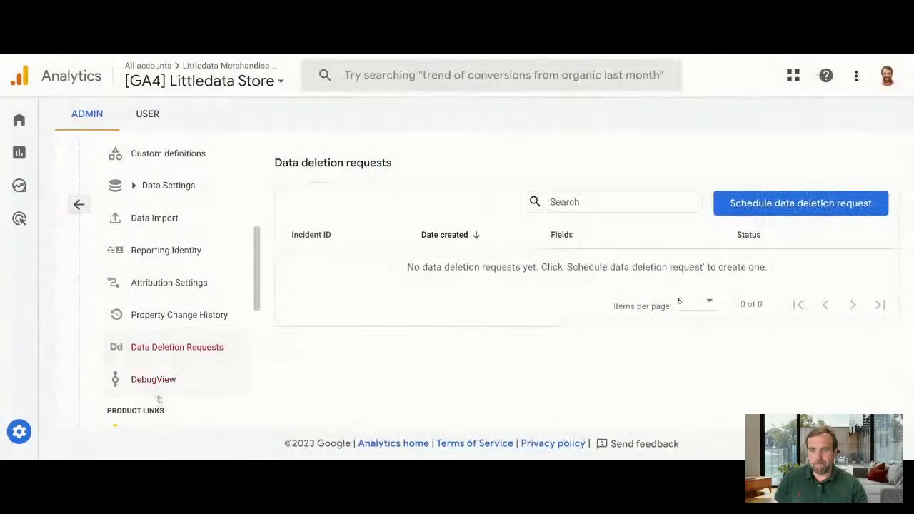
# View DebugView and the product link pages for Google AdSense, Google Ads, Ad Manager and BigQuery
pyautogui.click(175, 388)
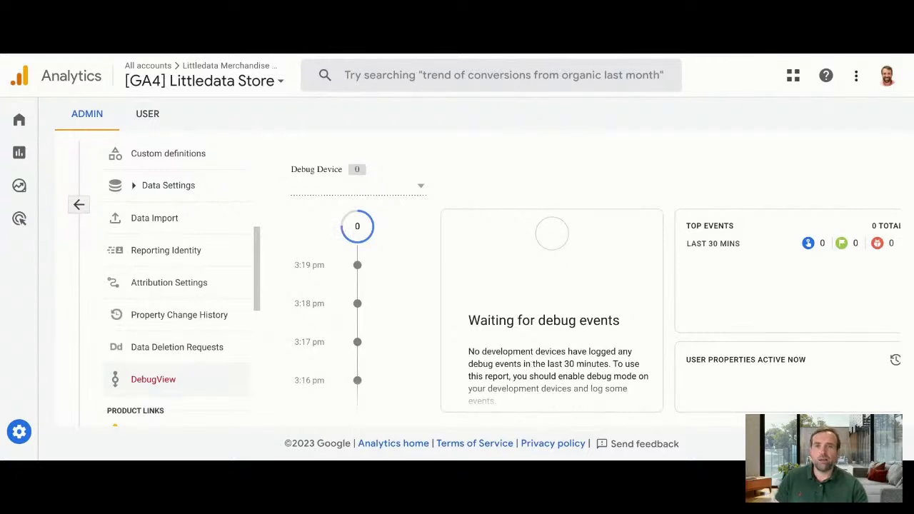
pyautogui.scroll(-5, 172, 347)
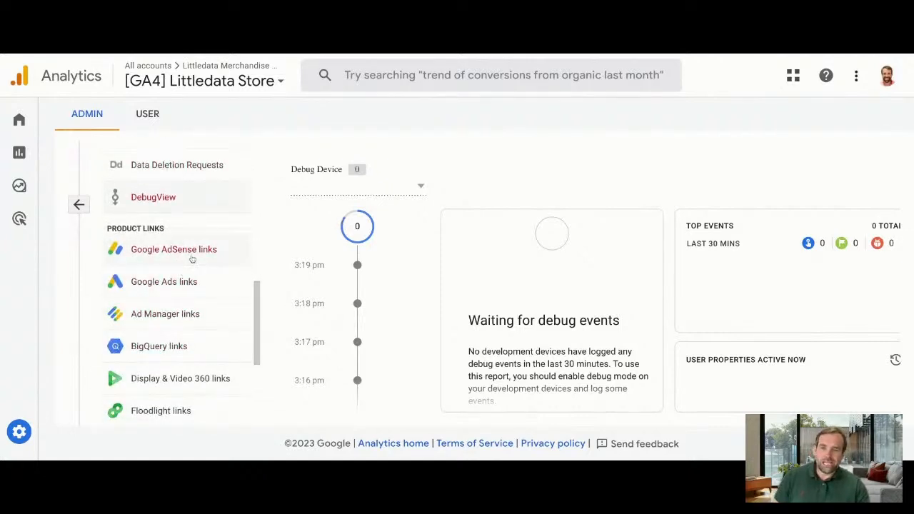
pyautogui.click(174, 249)
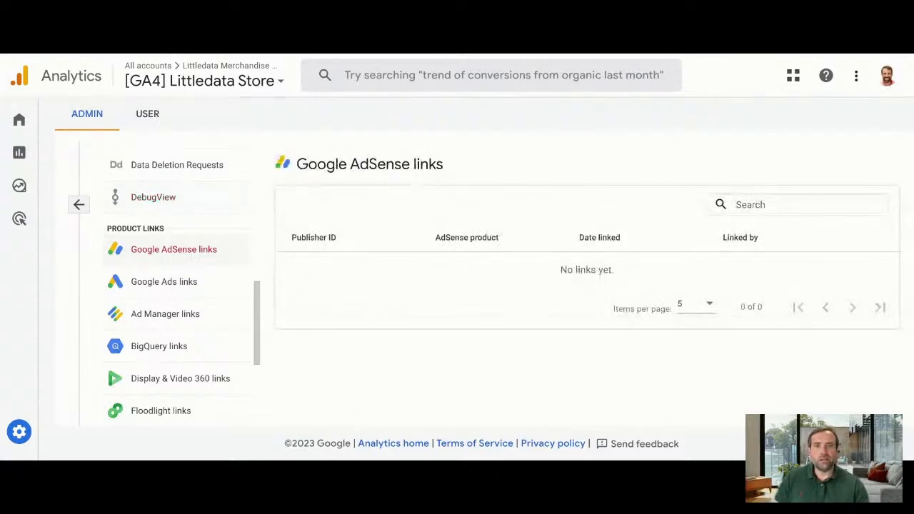
pyautogui.click(184, 288)
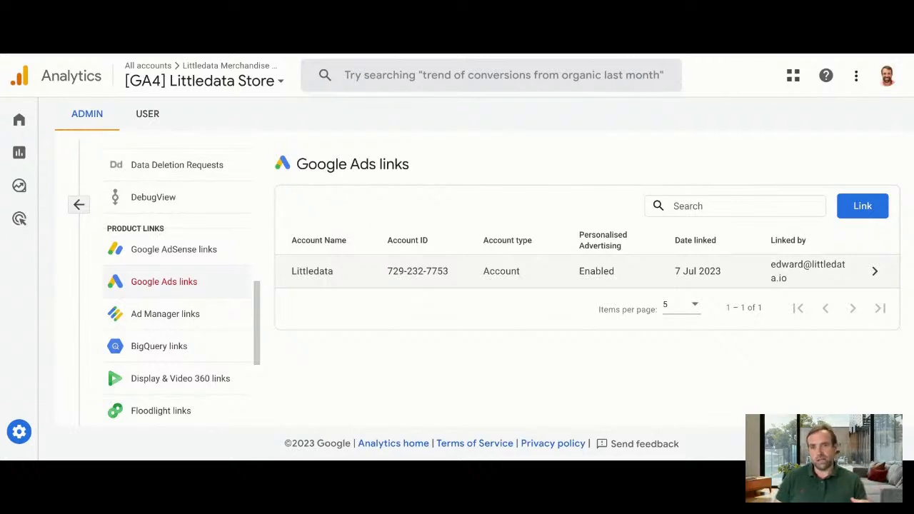
pyautogui.click(189, 326)
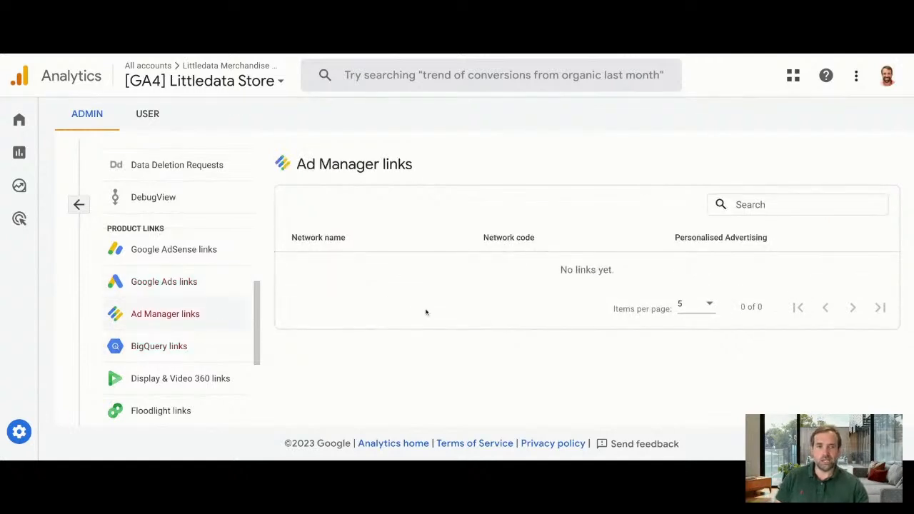
pyautogui.click(168, 350)
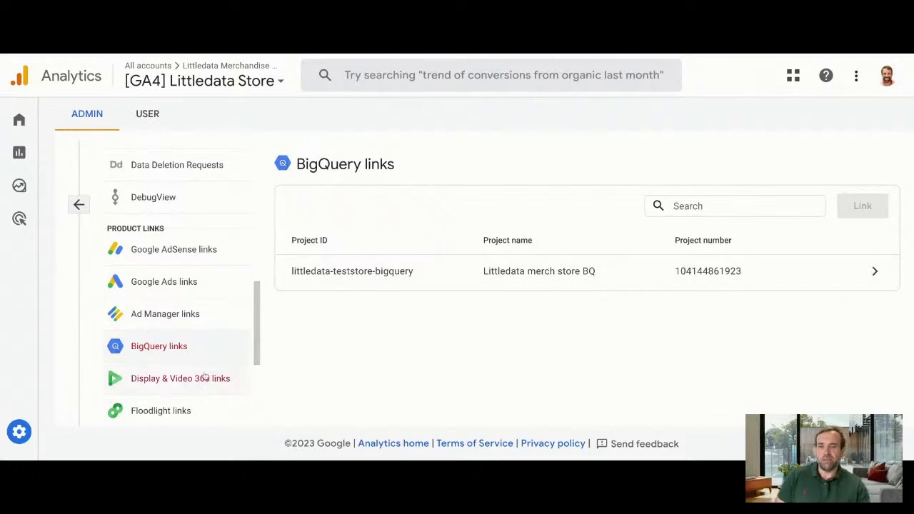
# View the product link pages for Merchant Center, Search Ads 360 and Search Console
pyautogui.scroll(-3, 205, 379)
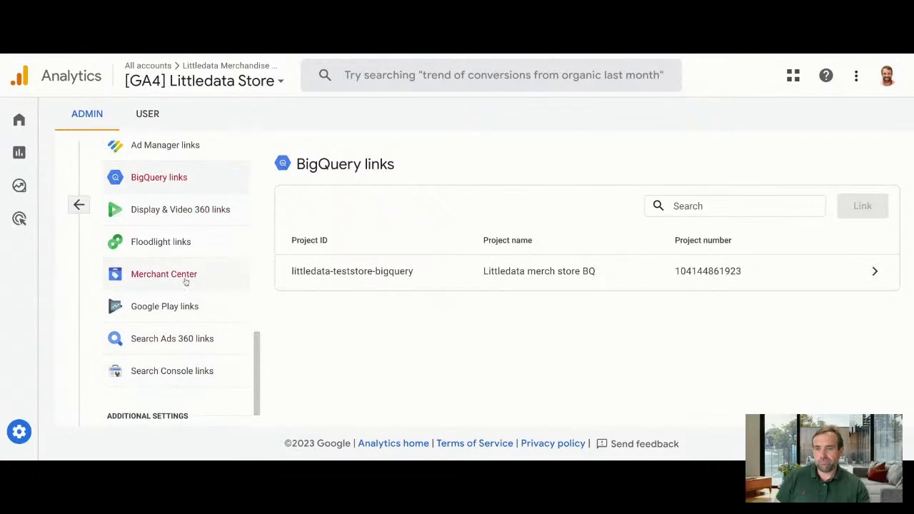
pyautogui.click(185, 283)
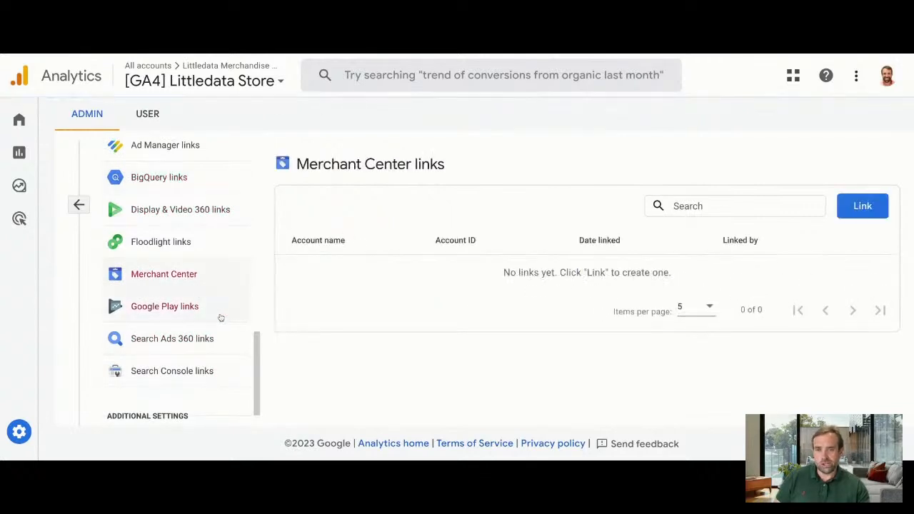
pyautogui.click(178, 343)
pyautogui.scroll(-1, 168, 369)
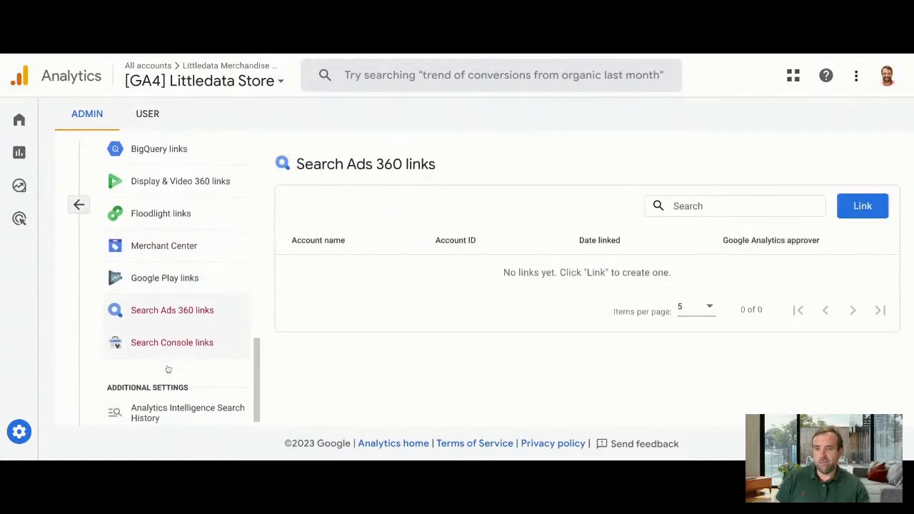
pyautogui.click(170, 339)
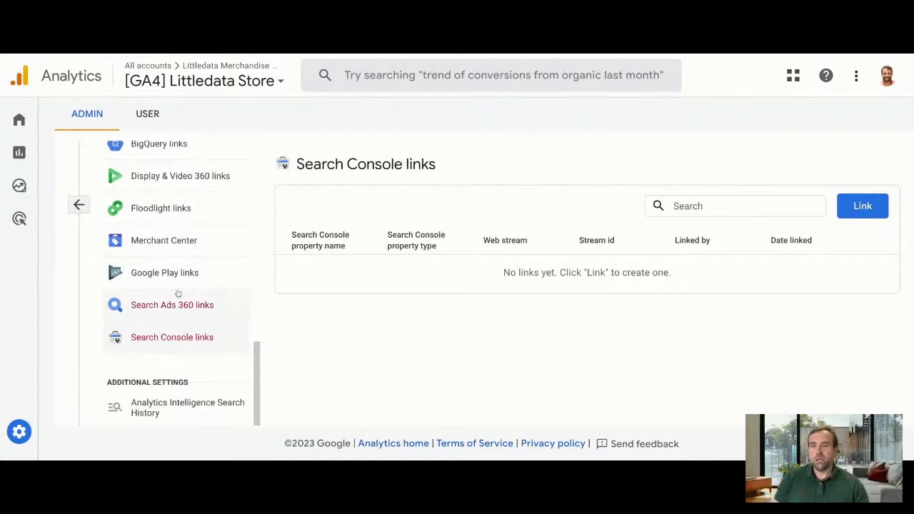
# Revisit the Property Settings and the Google signals section under Data Collection in the property's data settings
pyautogui.scroll(10, 178, 294)
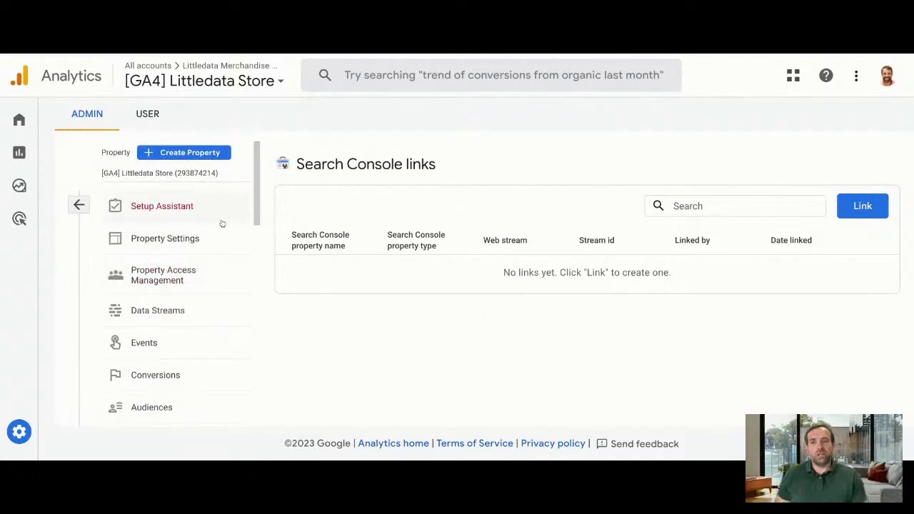
pyautogui.click(175, 246)
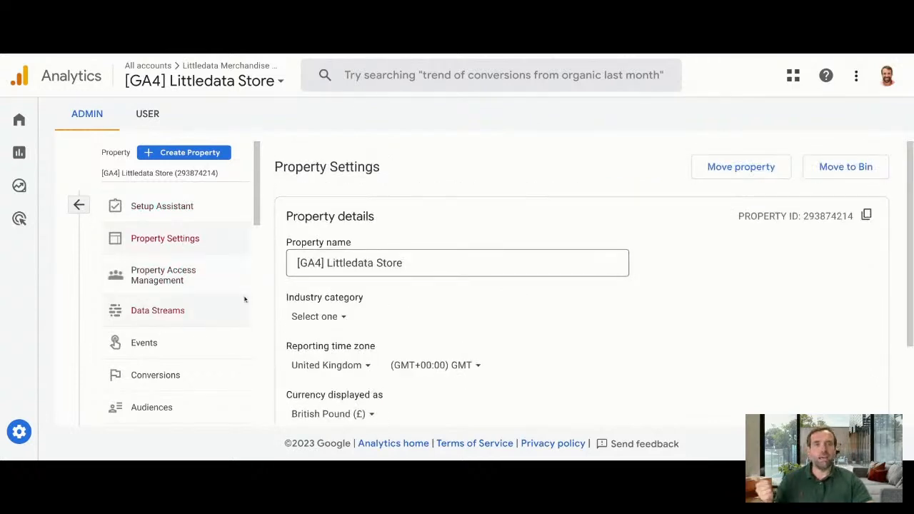
pyautogui.scroll(-3, 160, 384)
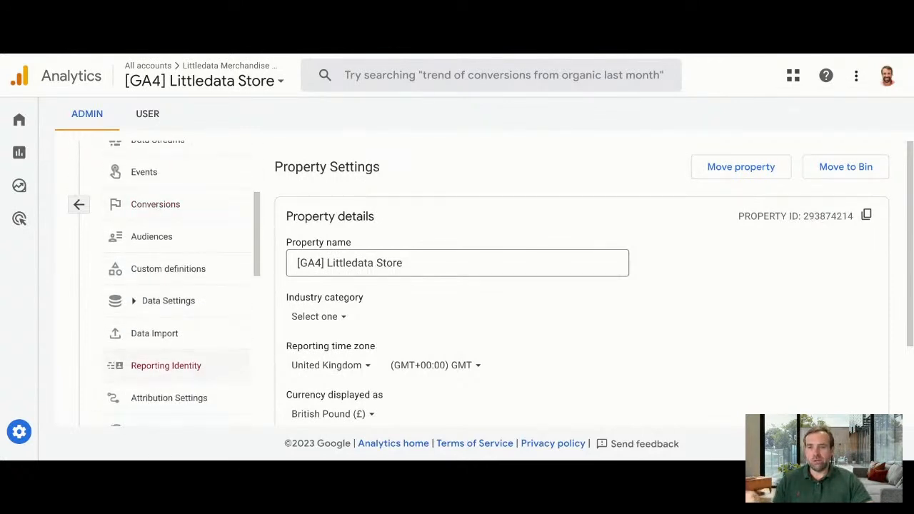
pyautogui.click(177, 298)
pyautogui.click(178, 326)
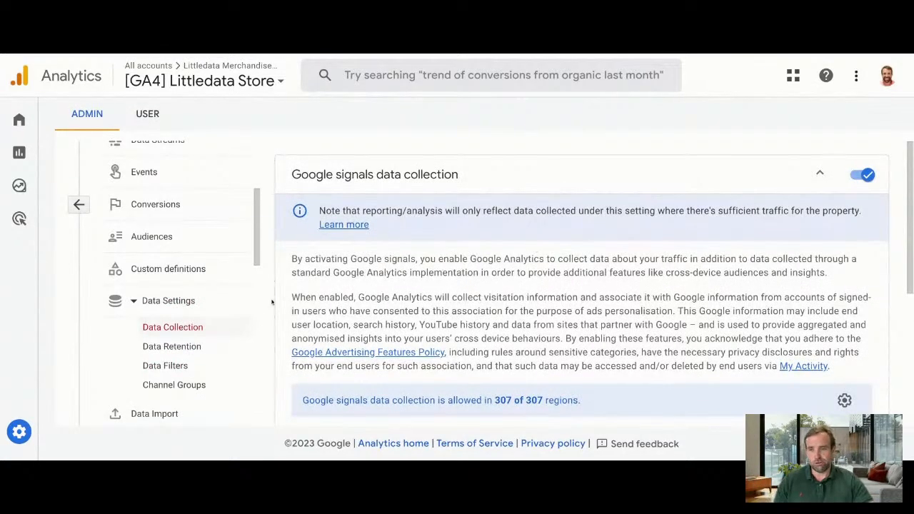
# Open Reporting Identity and review the Device-based option for identifying users
pyautogui.scroll(-3, 212, 338)
pyautogui.click(184, 324)
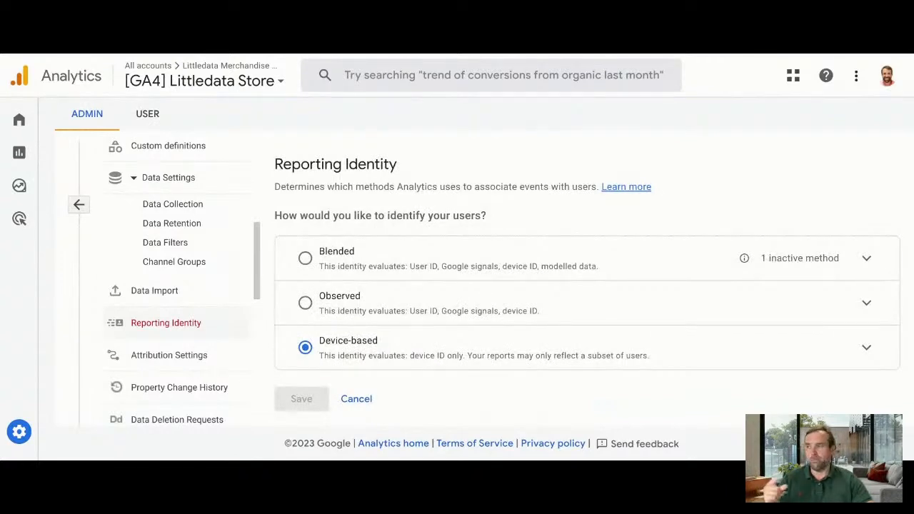
pyautogui.doubleClick(360, 342)
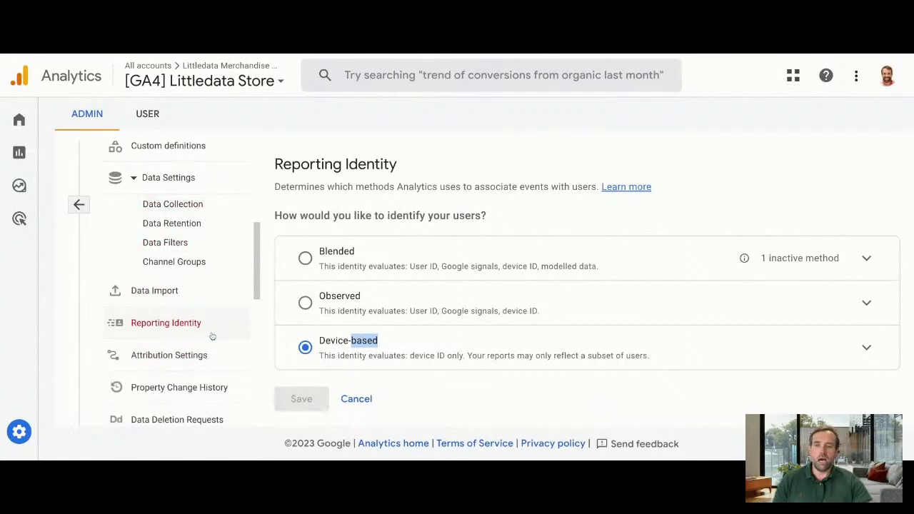
# Return to the property's Conversions page and open the Custom definitions page on its custom dimensions
pyautogui.scroll(3, 212, 336)
pyautogui.scroll(3, 171, 348)
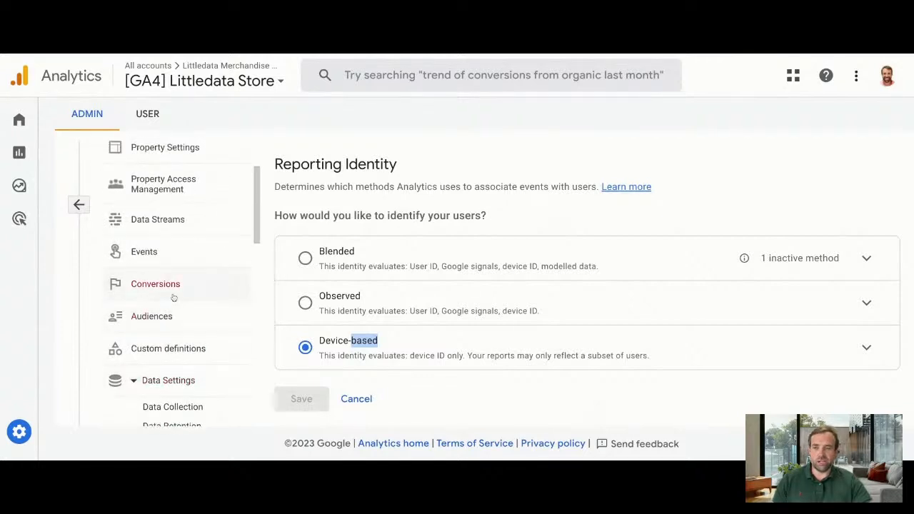
pyautogui.click(170, 295)
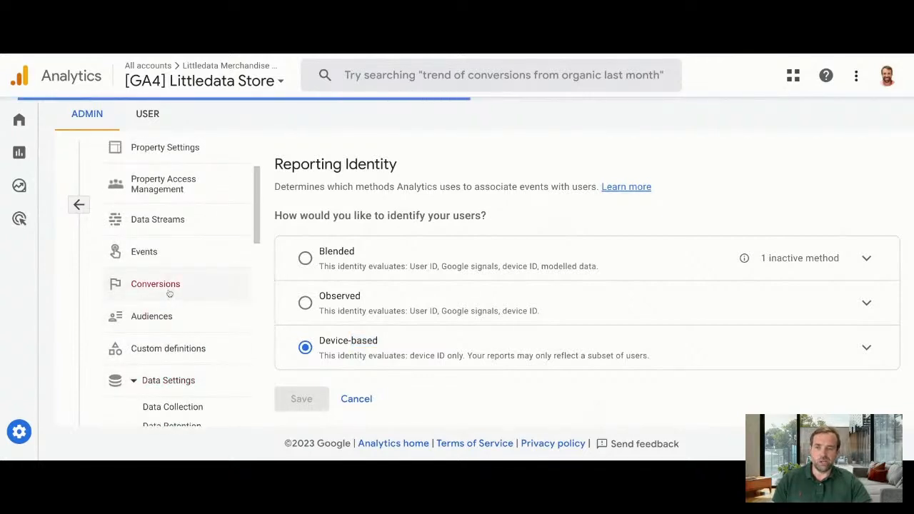
pyautogui.click(169, 349)
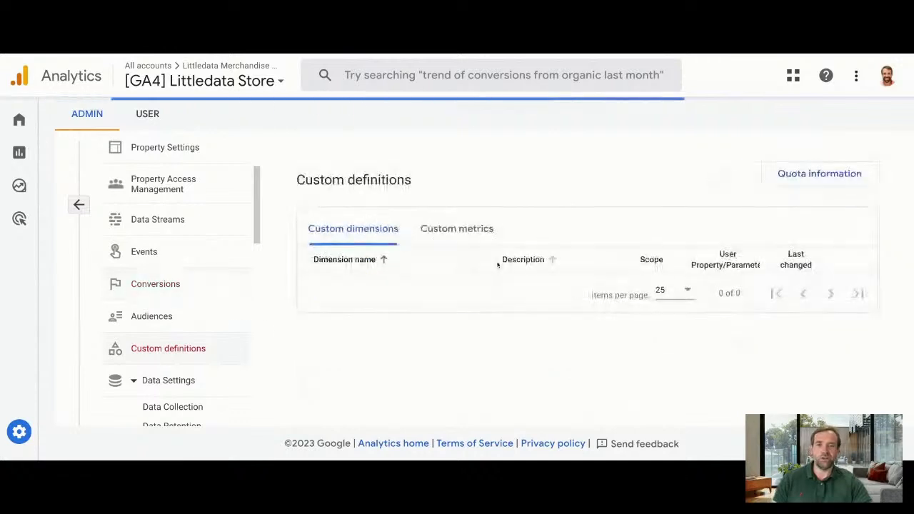